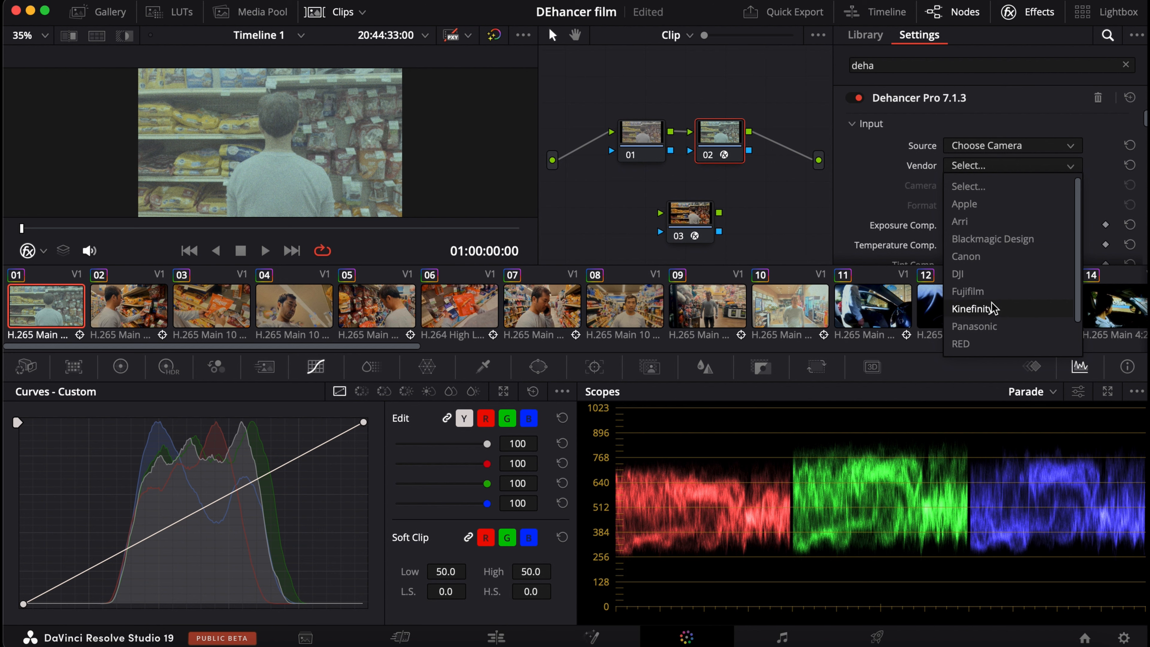
Set the Dehancer input source to an Apple iPhone camera with the Apple Log format.
left_click(1021, 203)
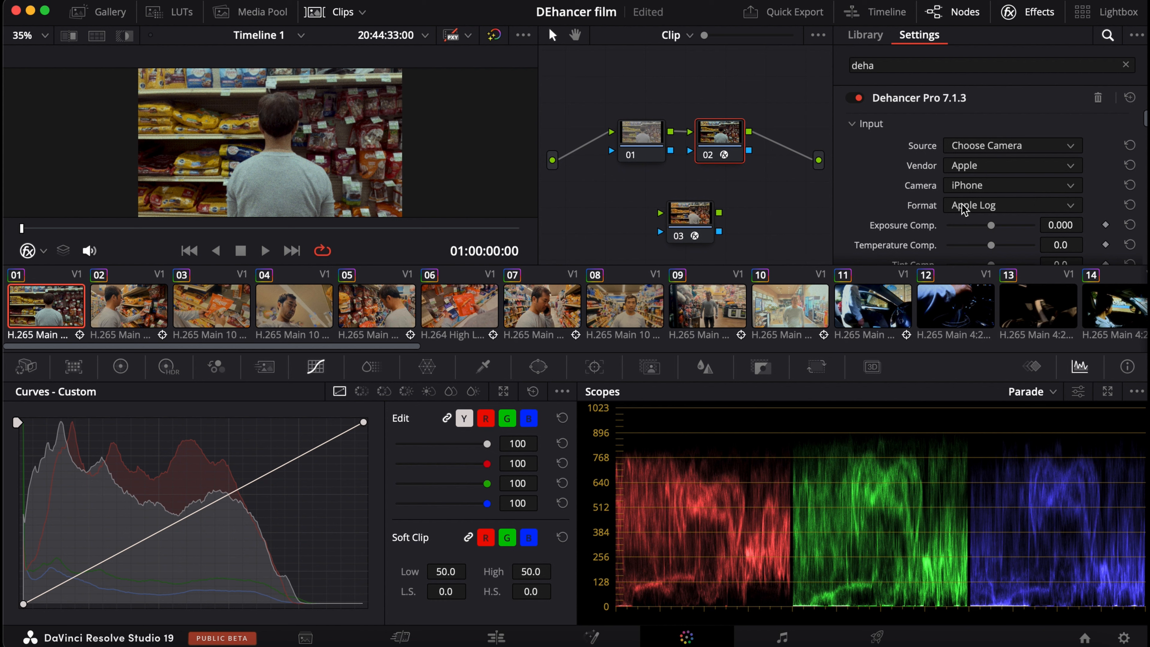
scroll(962, 205, "down", 3)
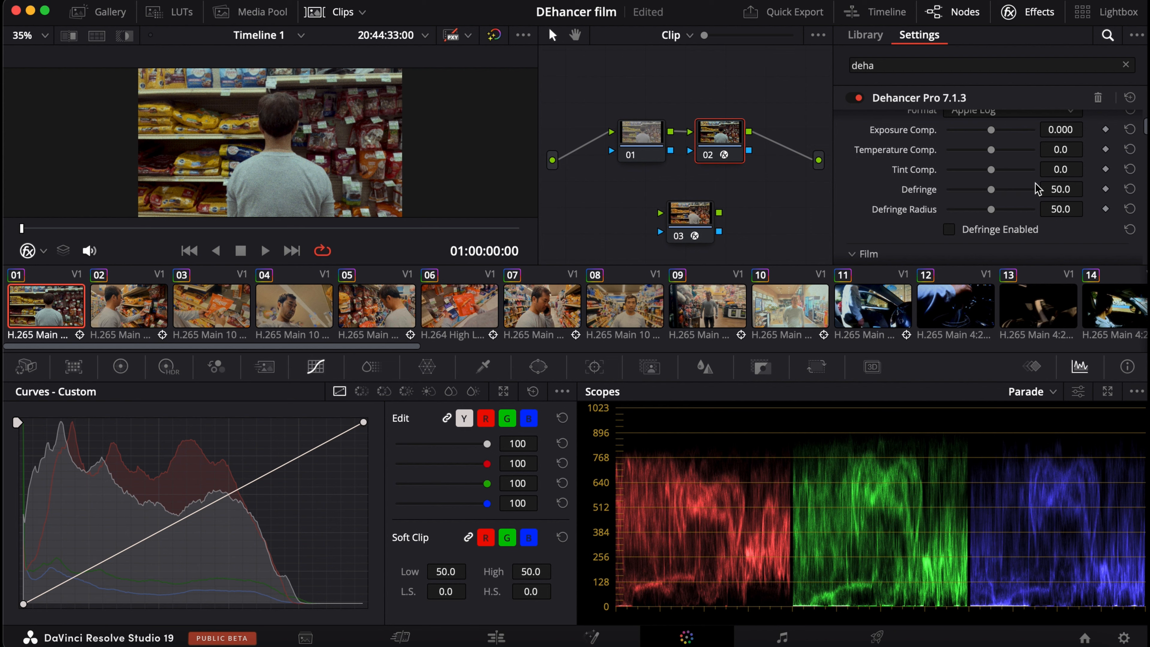
scroll(1007, 196, "up", 2)
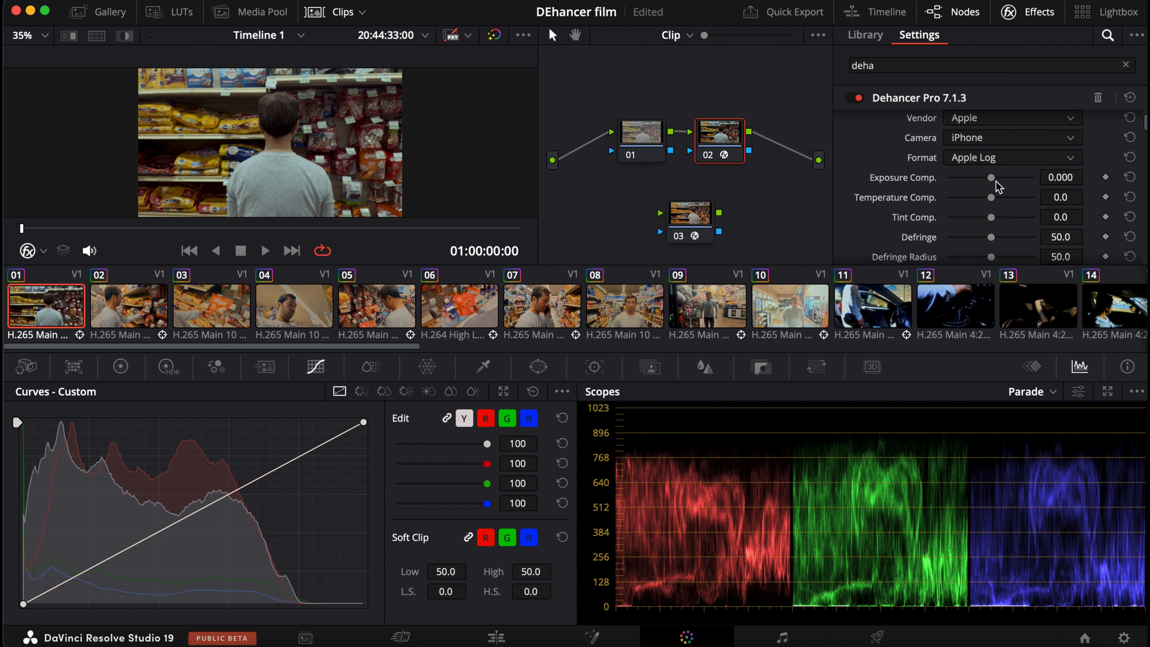
Set the input's exposure compensation to about 0.303 and its temperature compensation to about -0.9.
mouse_move(990, 179)
left_mouse_down()
mouse_move(1024, 184)
mouse_move(959, 194)
mouse_move(995, 198)
left_mouse_up()
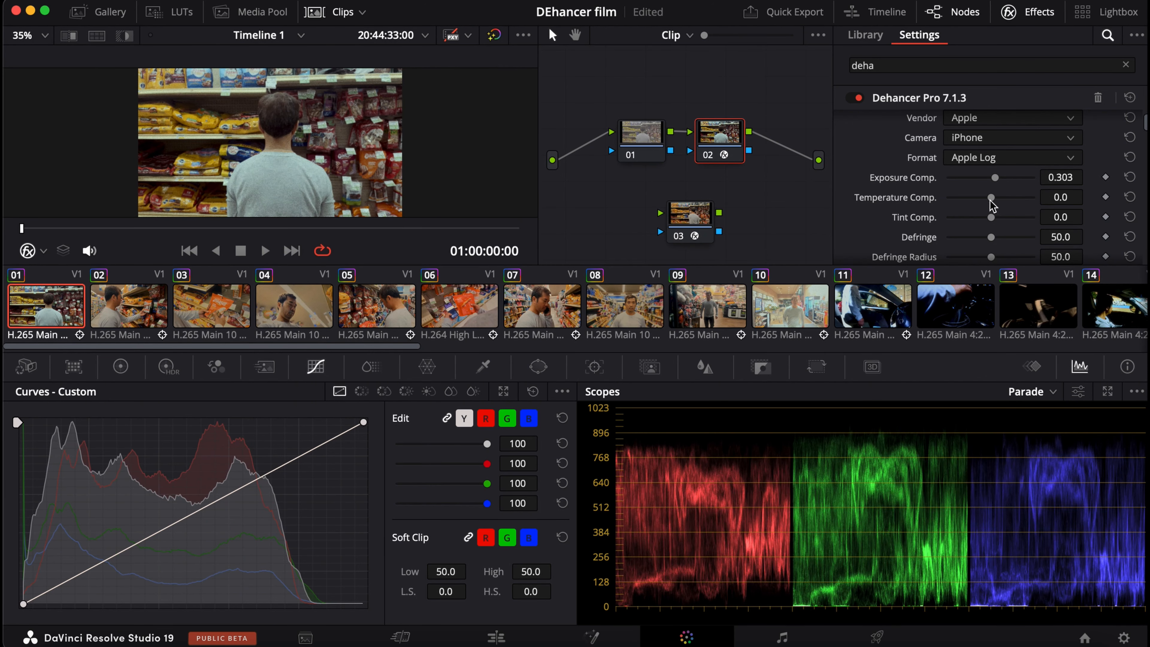
left_click_drag(989, 201, 987, 232)
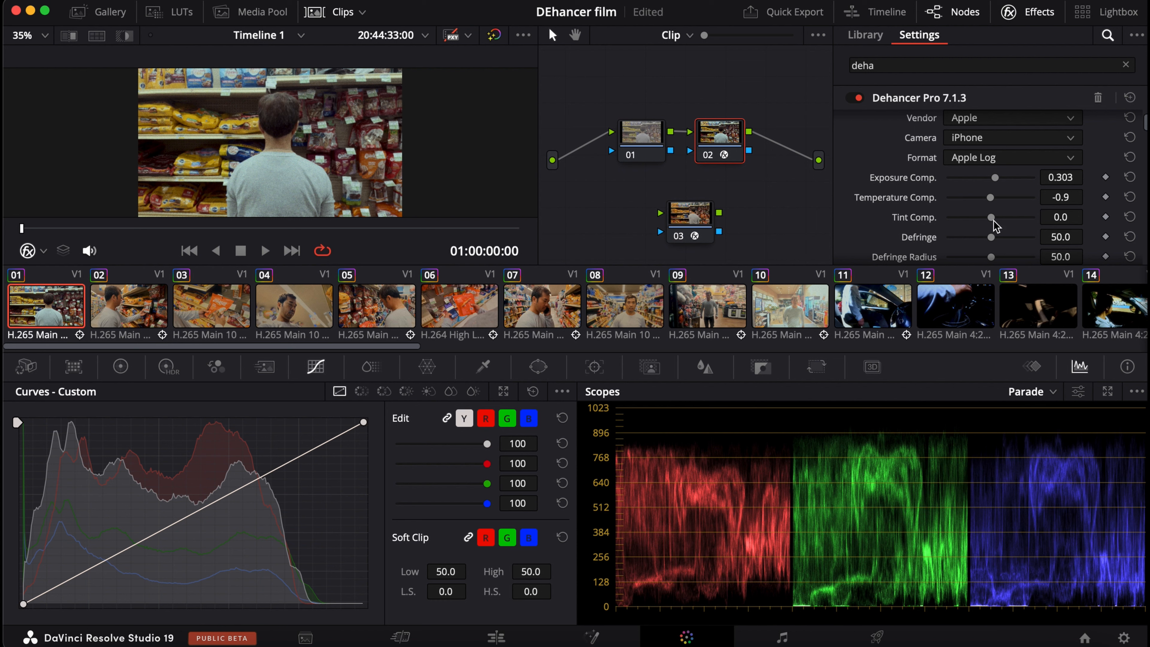
scroll(996, 219, "down", 4)
scroll(992, 220, "up", 2)
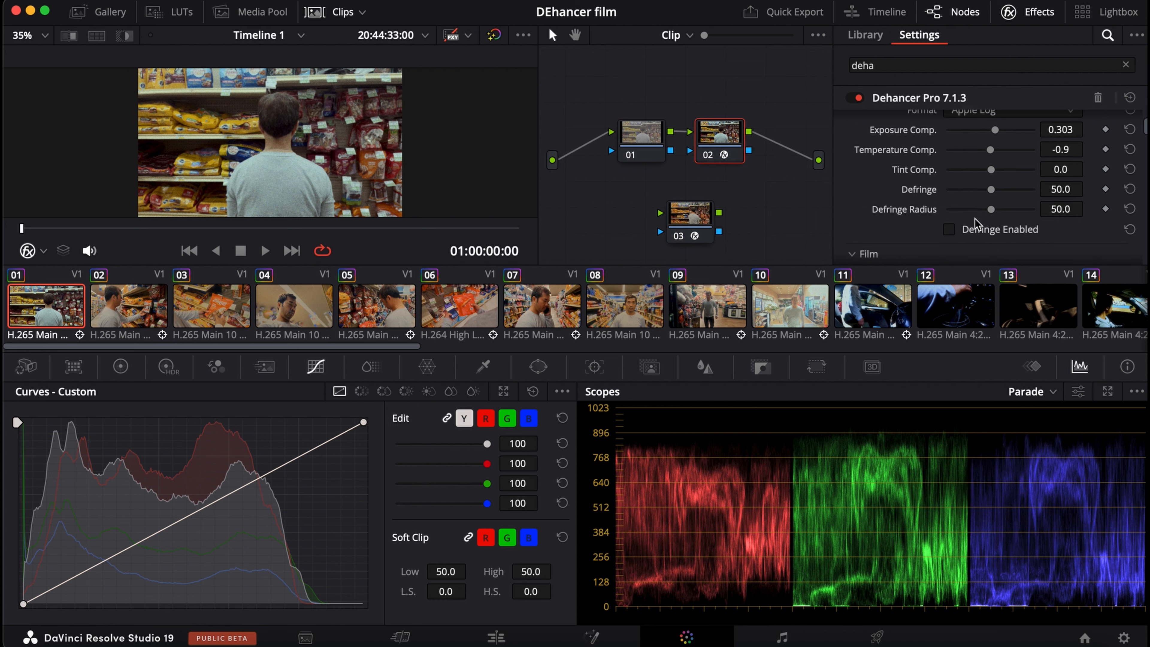
Enable Film Developer and set its Contrast Boost to about 61.5 and Color Boost to about 10.1.
scroll(974, 217, "down", 5)
scroll(951, 195, "up", 1)
left_click(949, 251)
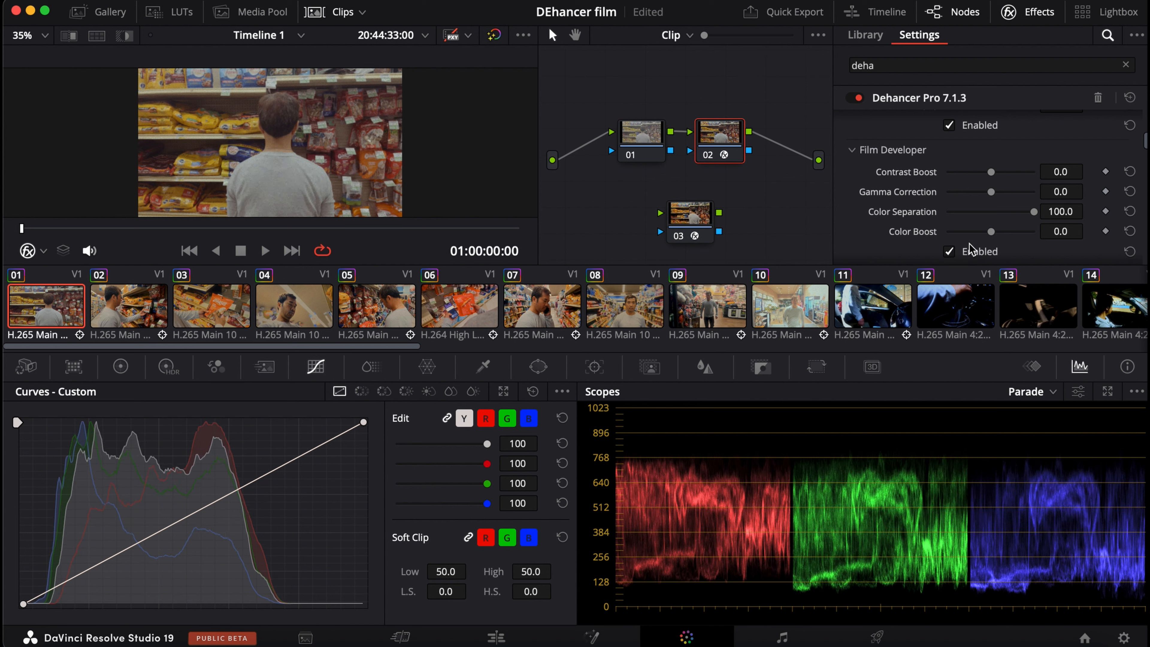
left_click_drag(991, 172, 1018, 178)
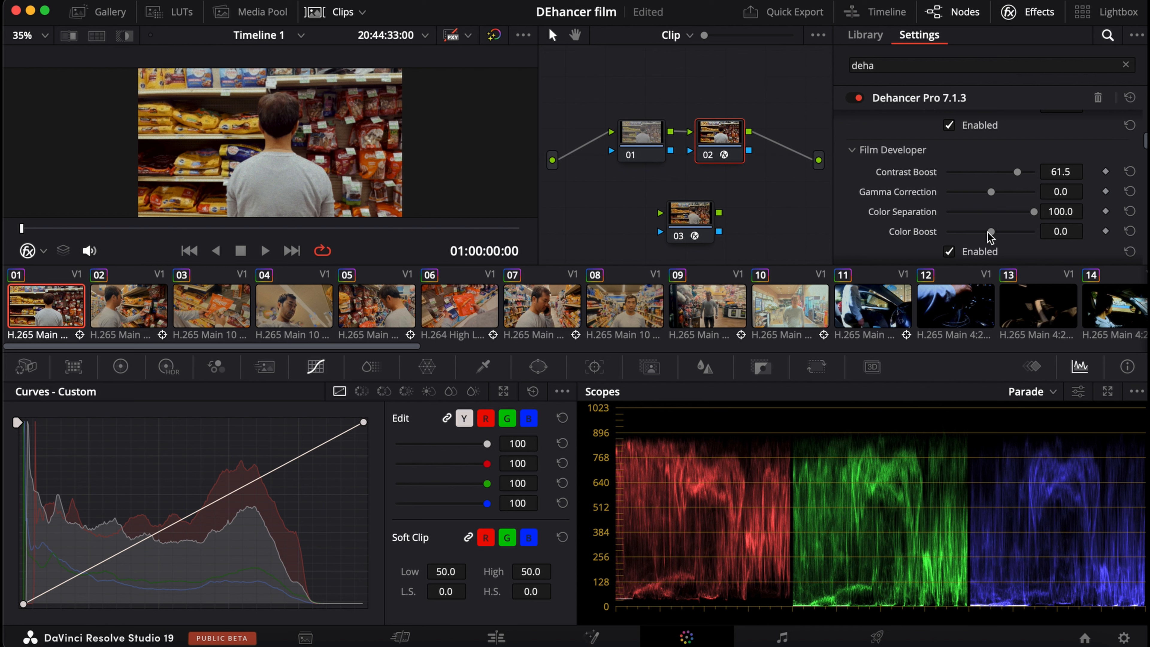
mouse_move(991, 231)
left_mouse_down()
mouse_move(1038, 240)
mouse_move(995, 238)
left_mouse_up()
Enable Film Compression and set its Impact to about 58.7 and Color Density to about 50.5.
scroll(995, 236, "down", 3)
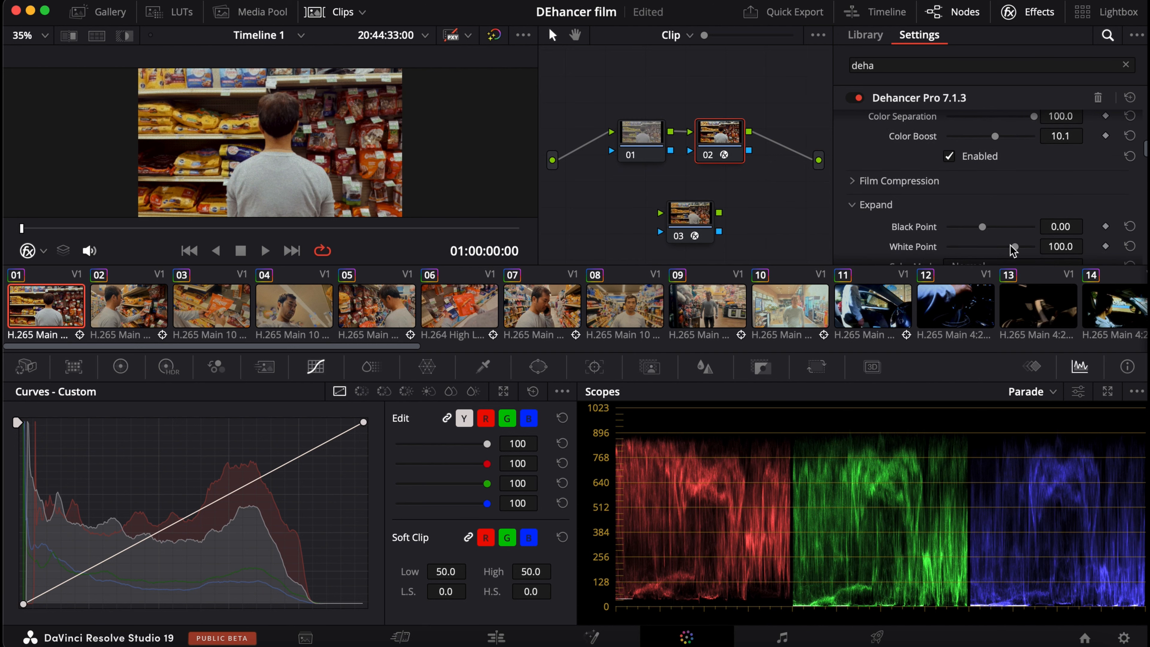
left_click(936, 182)
scroll(937, 190, "down", 2)
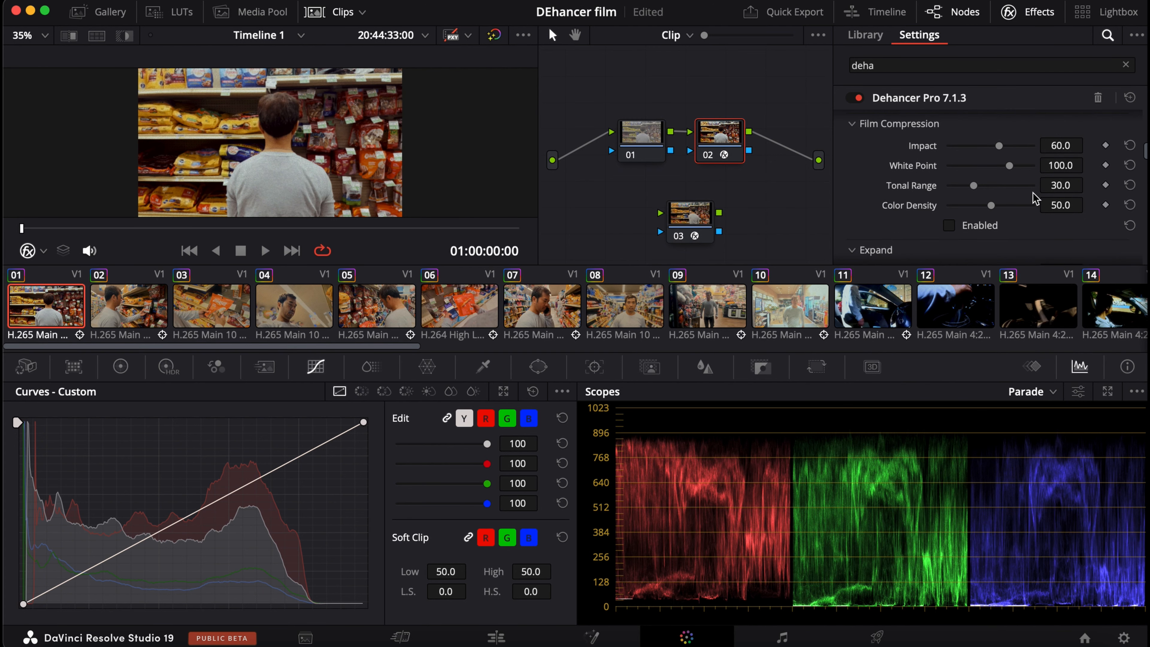
left_click(973, 225)
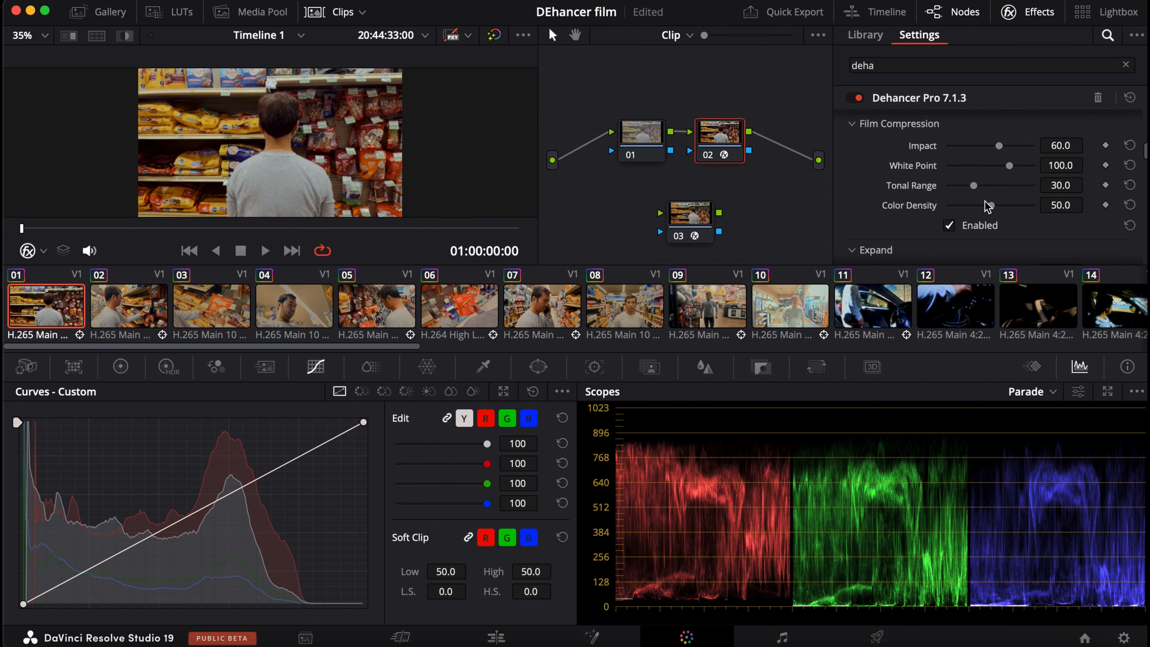
mouse_move(999, 147)
left_mouse_down()
mouse_move(1019, 154)
mouse_move(999, 158)
left_mouse_up()
mouse_move(991, 205)
left_mouse_down()
mouse_move(1010, 207)
mouse_move(991, 214)
left_mouse_up()
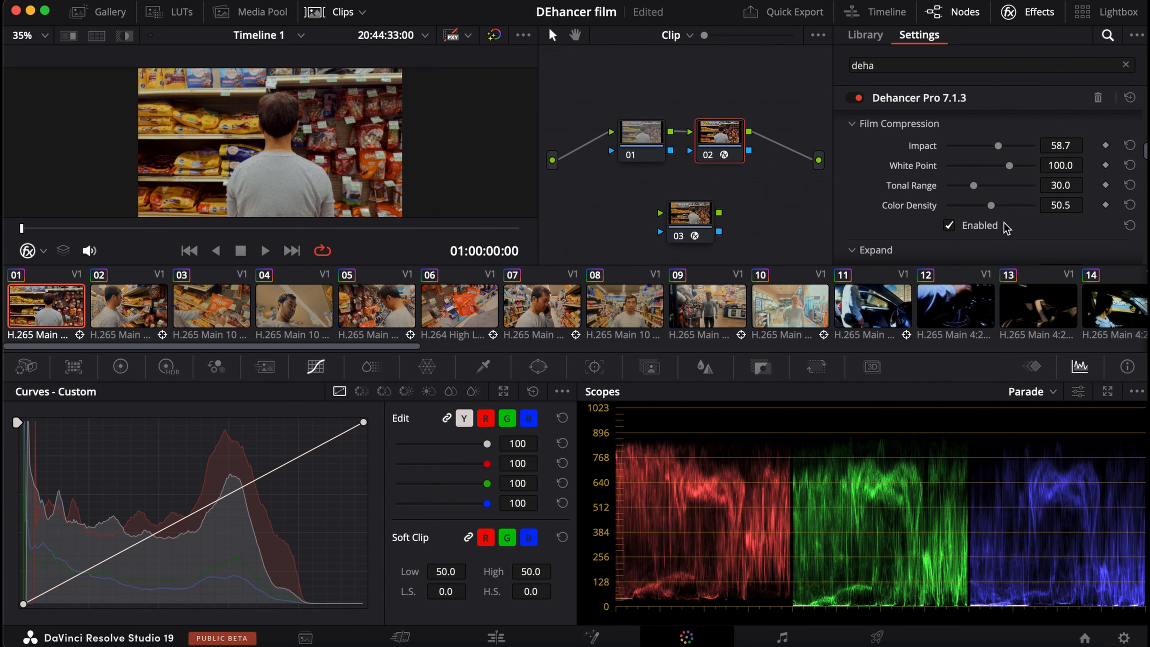
Try lowering the Expand black point, and reset both the black and white points to their defaults.
scroll(996, 217, "down", 3)
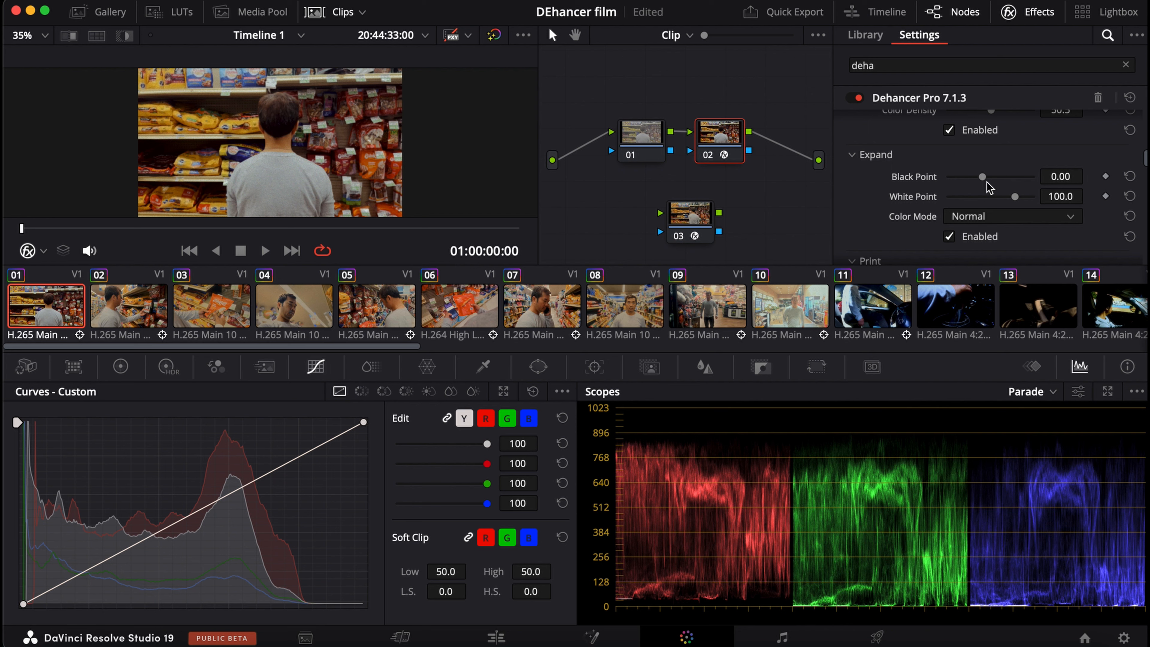
mouse_move(982, 178)
left_mouse_down()
mouse_move(1034, 181)
mouse_move(934, 193)
mouse_move(1021, 199)
mouse_move(986, 208)
mouse_move(903, 213)
mouse_move(1024, 222)
mouse_move(991, 177)
mouse_move(976, 177)
left_mouse_up()
left_click(1129, 177)
left_click(1130, 197)
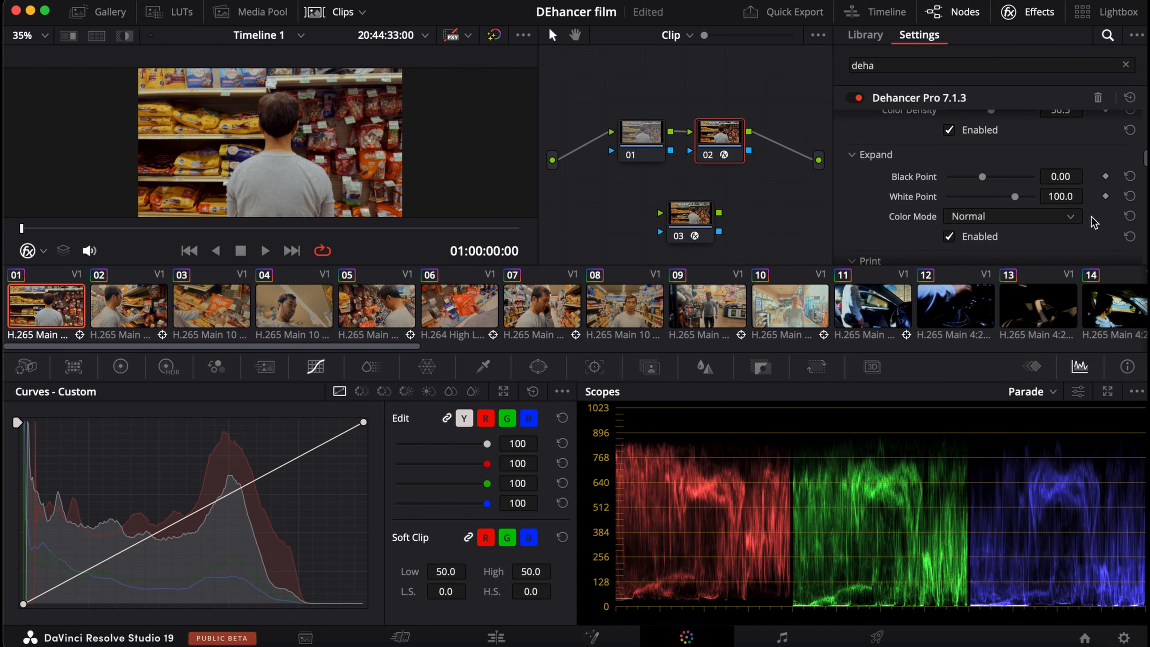
Adjust the Print settings to Exposure about 0.138, Tonal Contrast about -5.1 and Color Density about 35.8.
scroll(1082, 219, "down", 3)
scroll(1078, 218, "up", 1)
scroll(1028, 200, "down", 2)
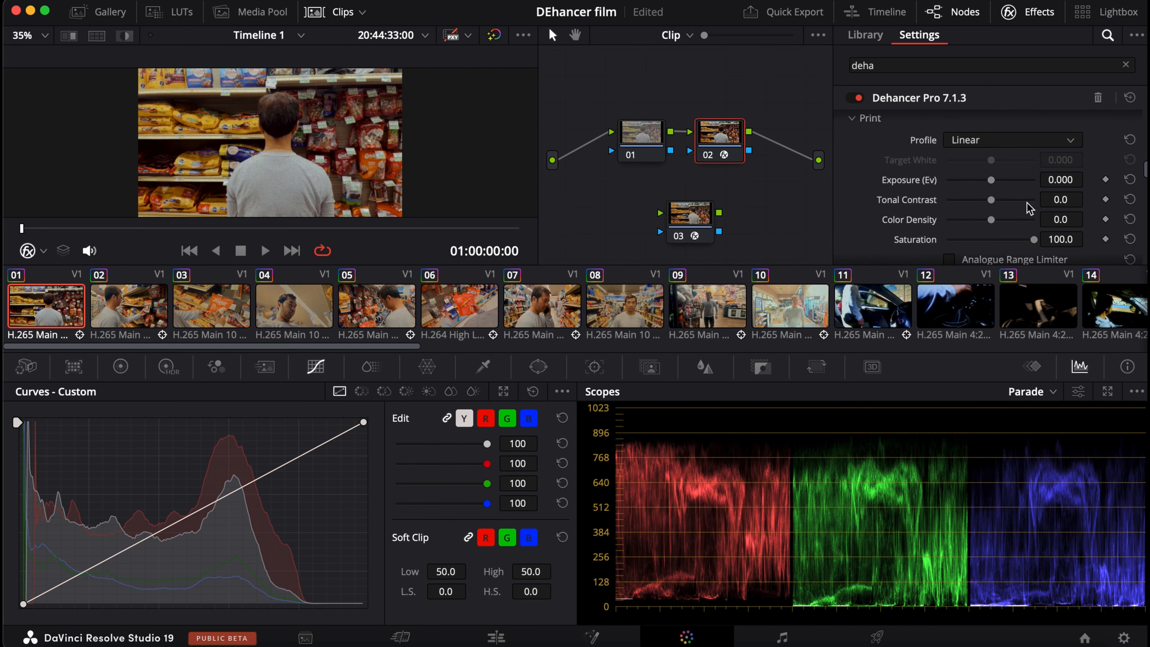
scroll(976, 222, "up", 1)
left_click_drag(991, 180, 987, 210)
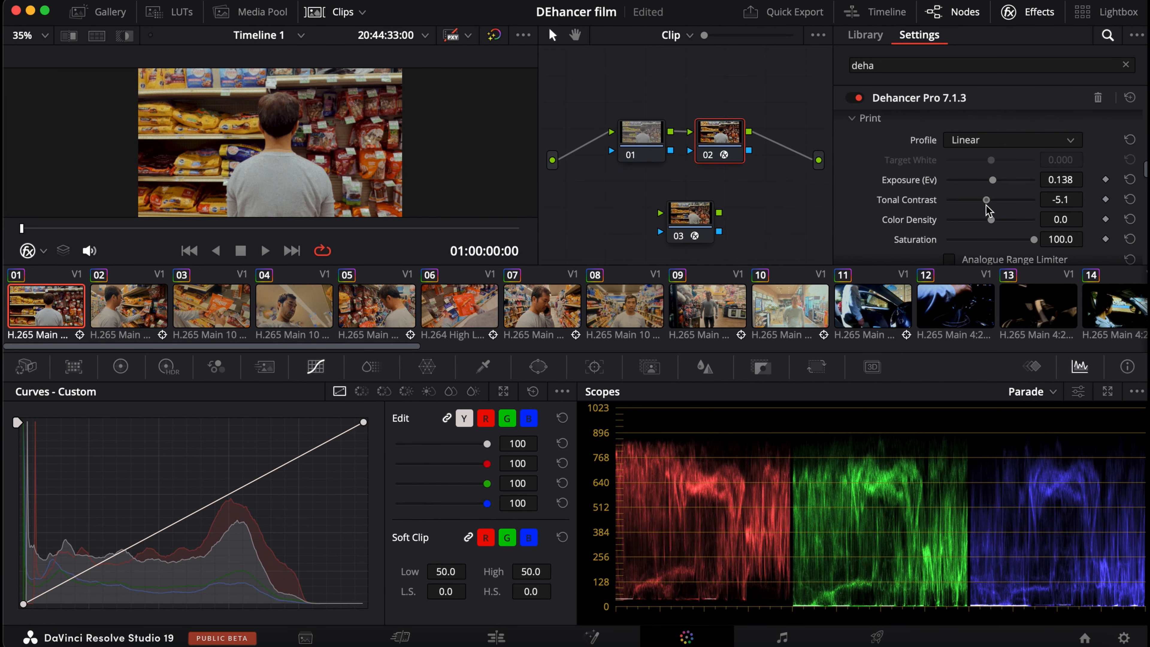
left_click_drag(1034, 240, 1120, 263)
scroll(1075, 231, "down", 3)
mouse_move(992, 125)
left_mouse_down()
mouse_move(1021, 132)
mouse_move(1008, 134)
left_mouse_up()
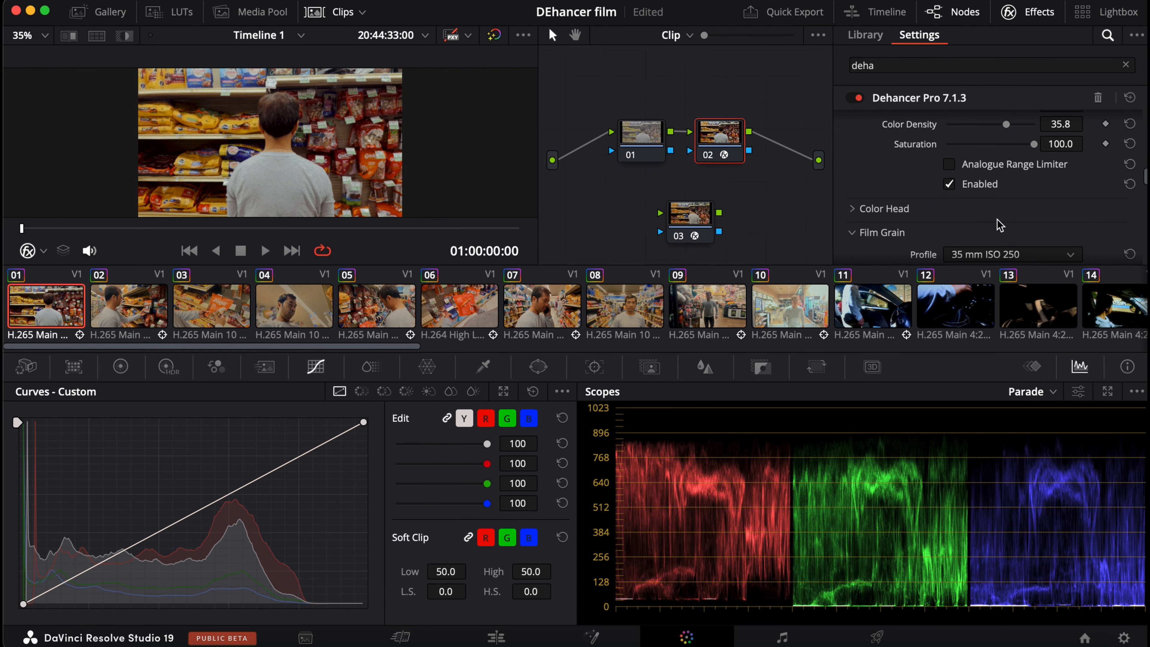
Expand the Color Head settings and look through its colour balance and tone controls.
scroll(999, 223, "down", 2)
left_click(948, 163)
scroll(948, 157, "down", 4)
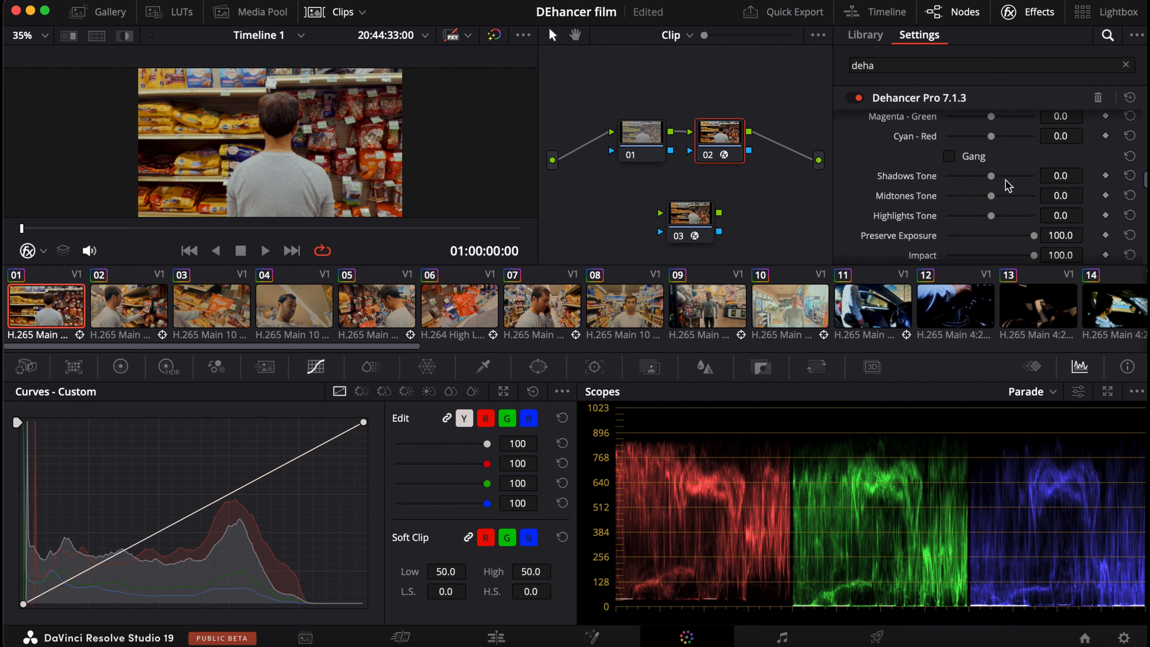
scroll(1017, 212, "down", 2)
scroll(1017, 209, "up", 6)
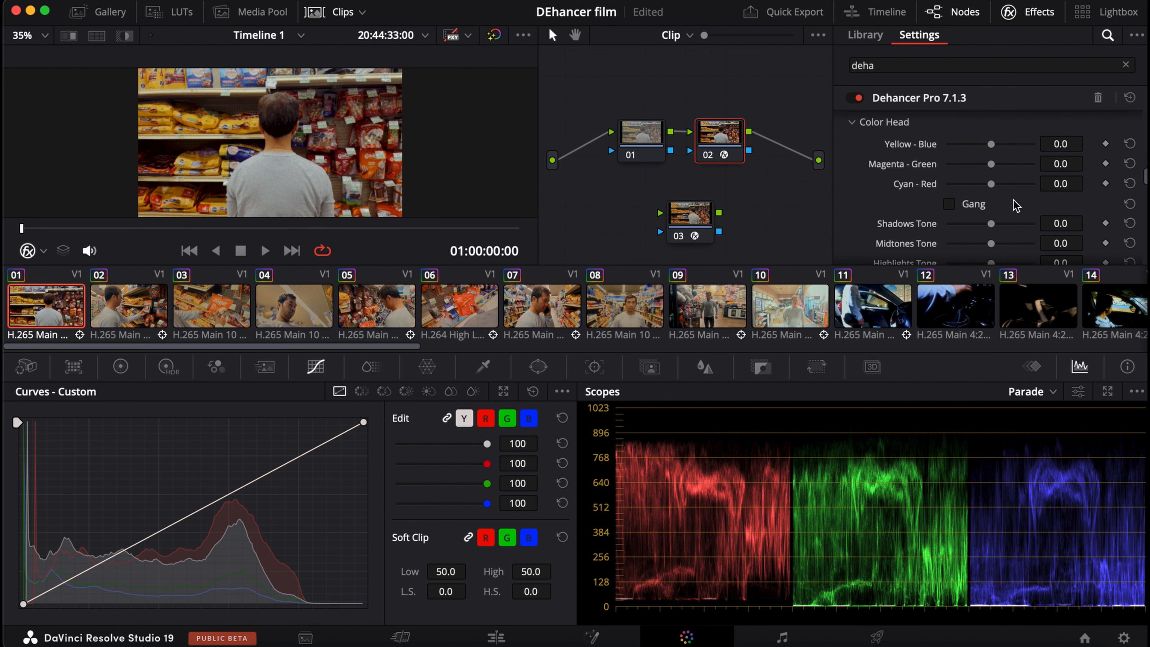
scroll(1016, 205, "down", 3)
scroll(1014, 204, "down", 1)
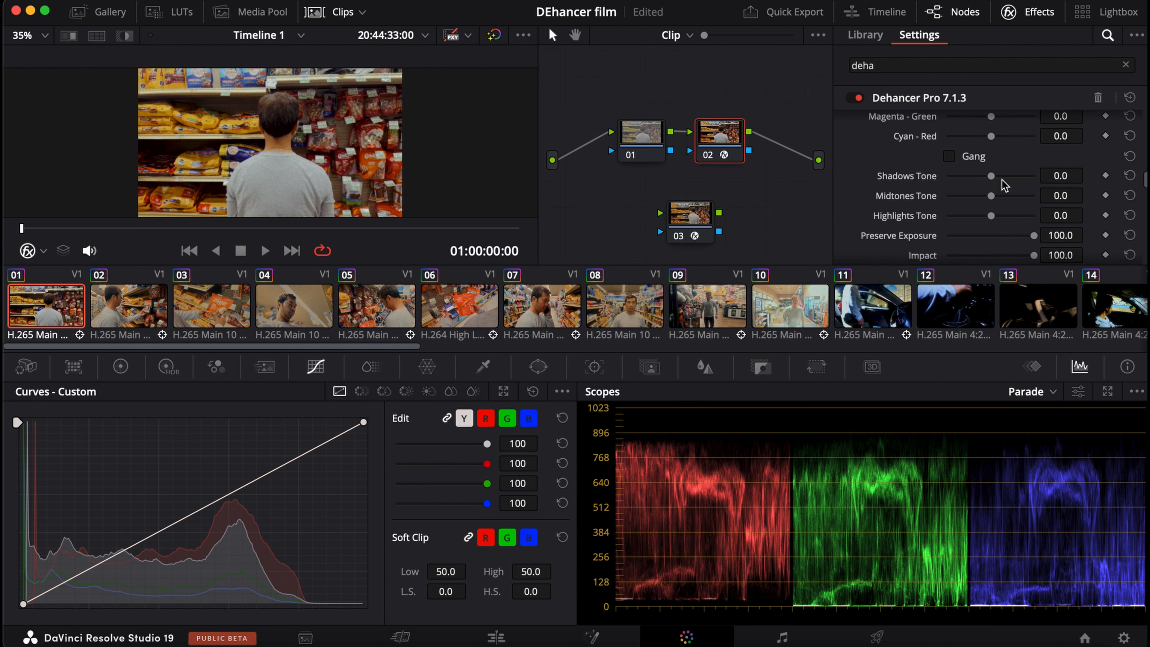
Try Color Head shifts of about 7.8 Yellow-Blue, -31.6 Magenta-Green and -22.9 Shadows Tone, resetting each one.
scroll(990, 165, "up", 1)
mouse_move(991, 145)
left_mouse_down()
mouse_move(1021, 144)
mouse_move(994, 144)
left_mouse_up()
scroll(976, 218, "down", 3)
scroll(978, 224, "up", 4)
left_click_drag(993, 194, 976, 224)
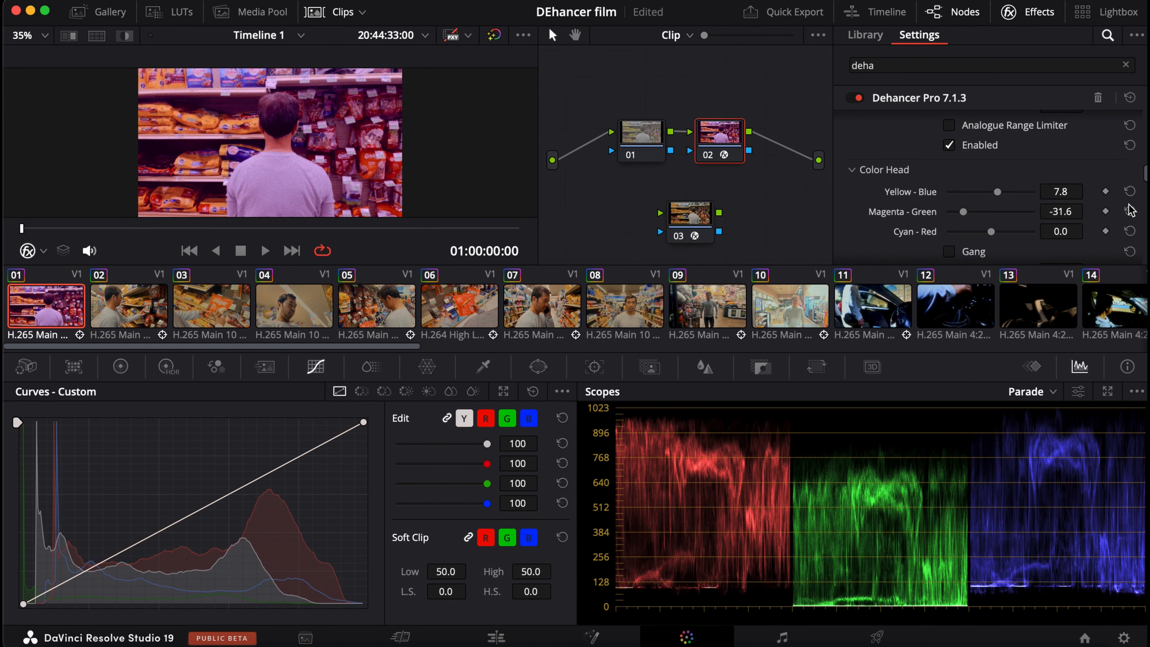
left_click(1130, 191)
left_click(1129, 211)
scroll(1054, 230, "down", 5)
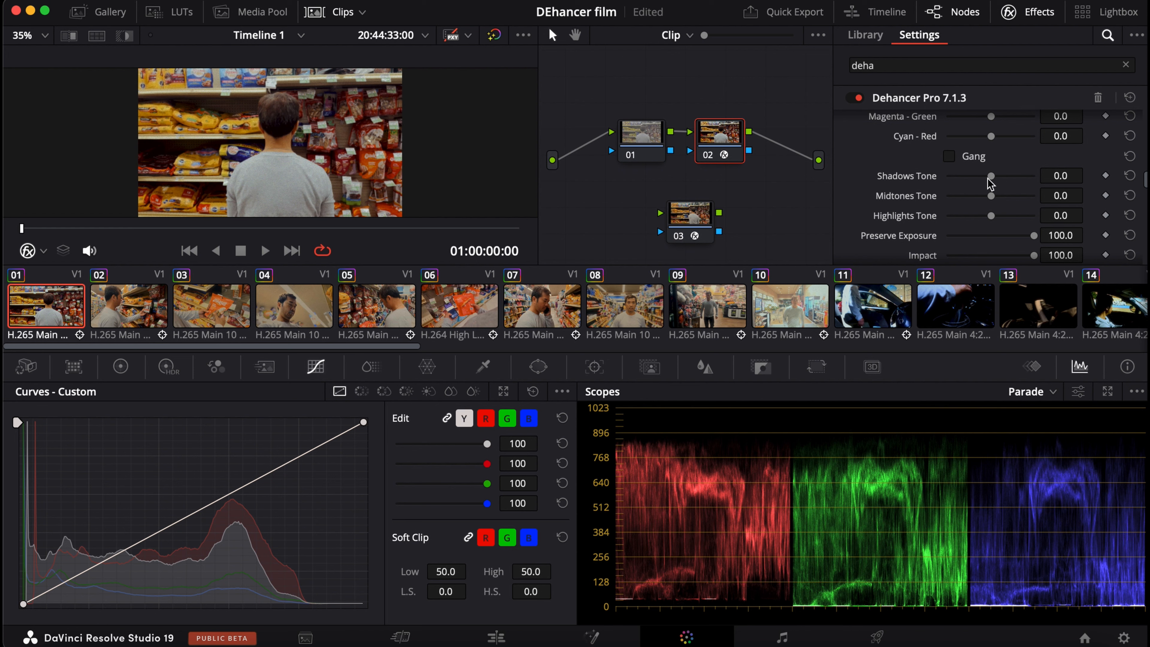
left_click_drag(991, 175, 946, 196)
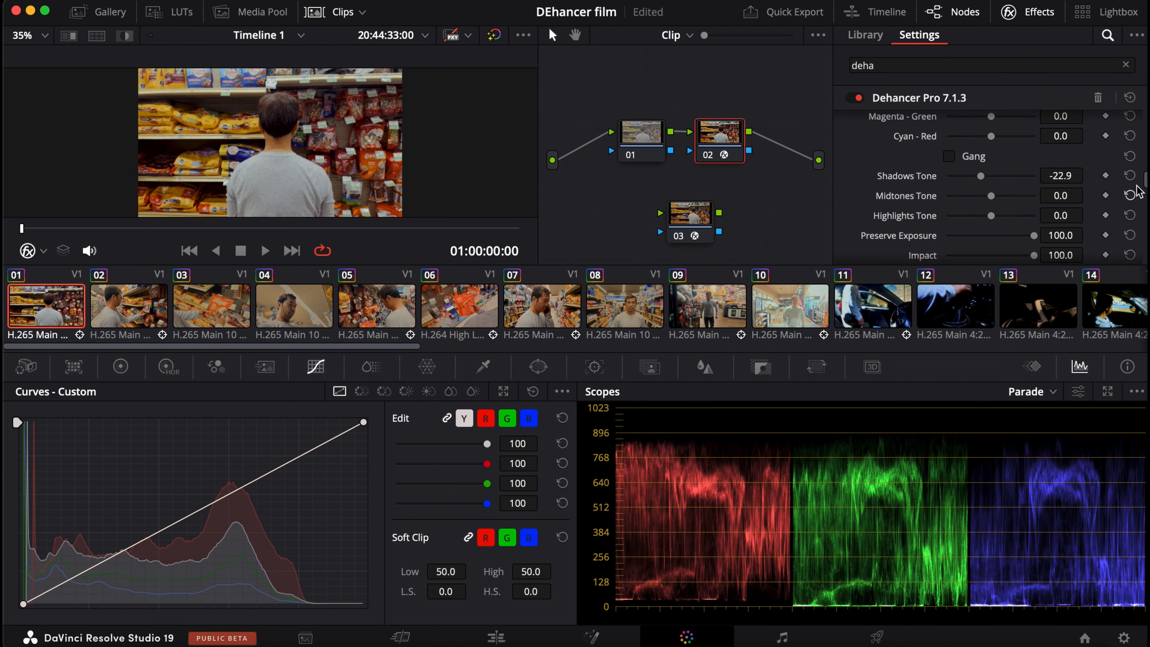
Change the Film Grain profile to 35 mm ISO 50.
scroll(1033, 185, "down", 4)
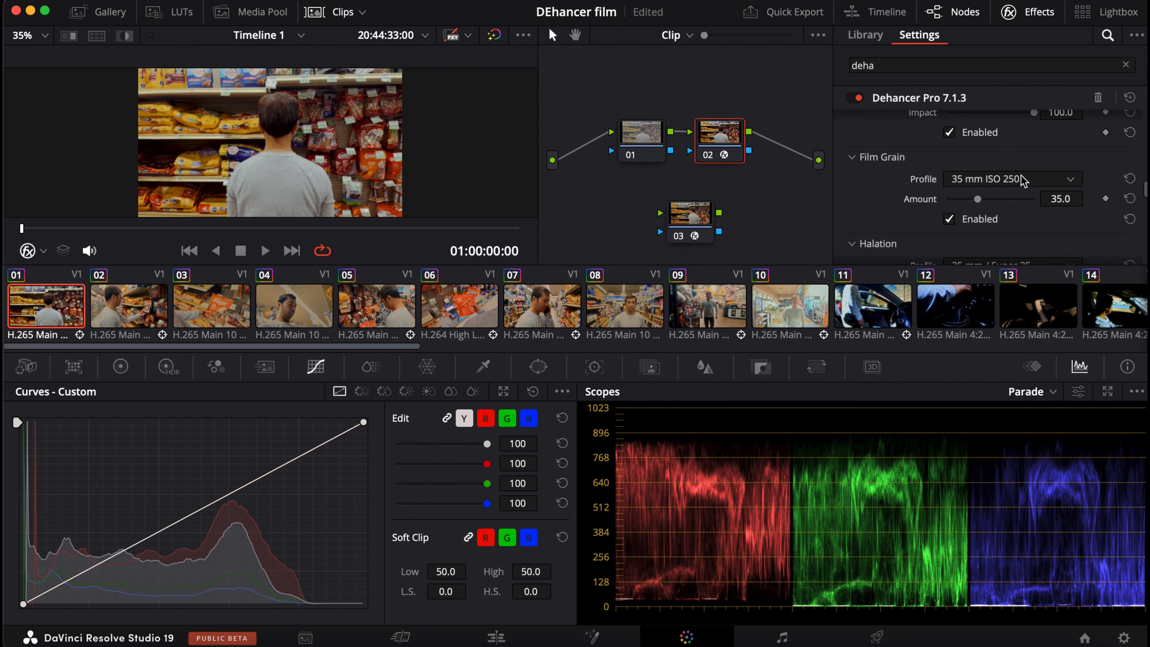
left_click(1022, 181)
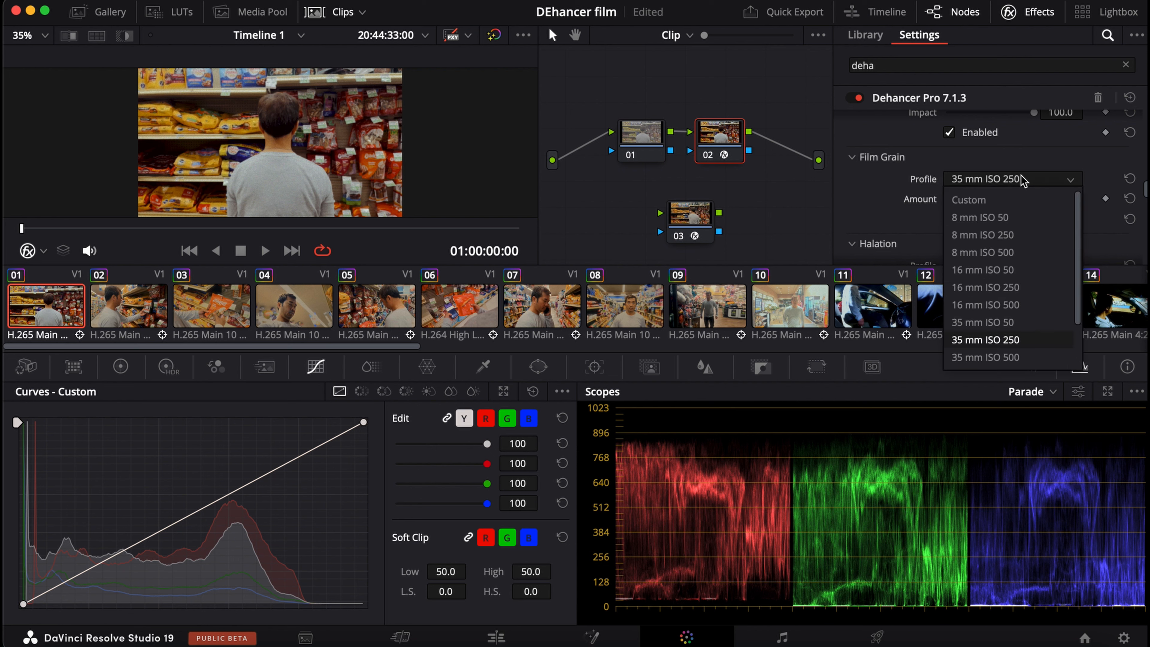
left_click(1020, 323)
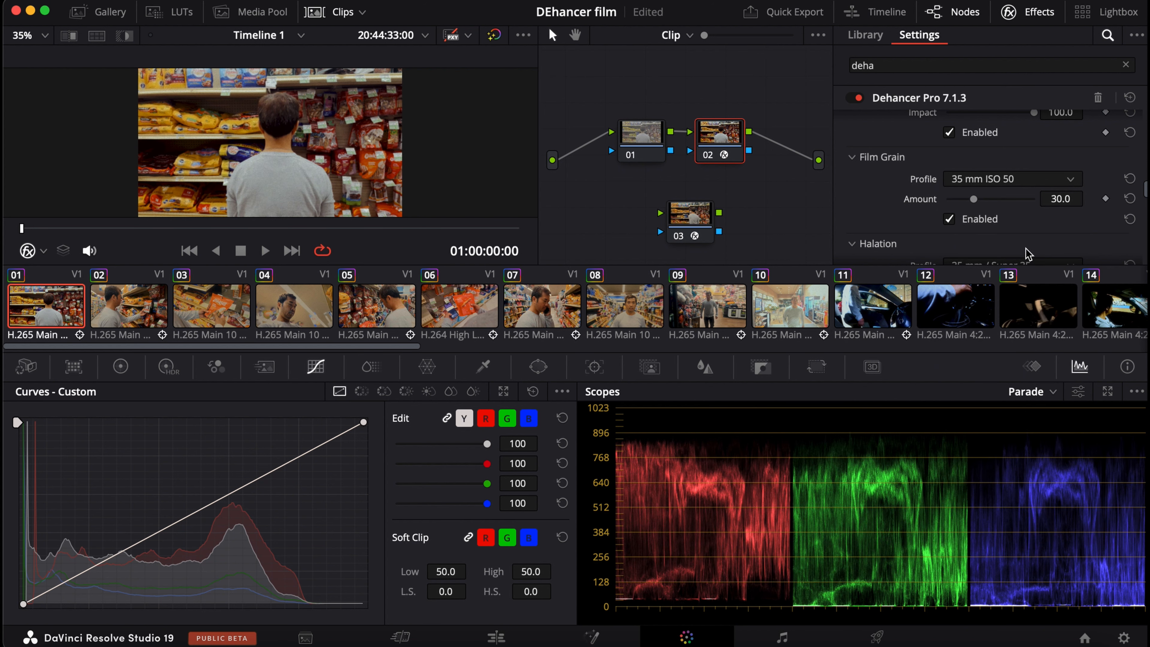
Set the timeline proxy resolution to Full and inspect the film grain on the clip up close.
scroll(309, 151, "up", 1)
scroll(309, 151, "up", 5)
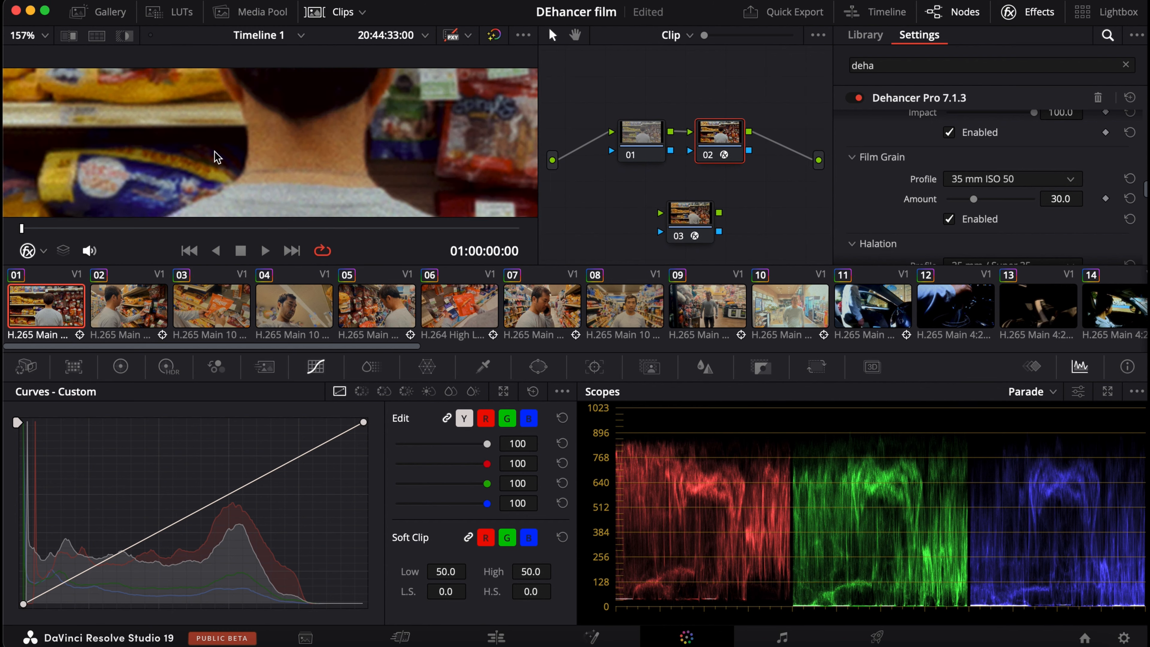
left_click(428, 0)
mouse_move(489, 53)
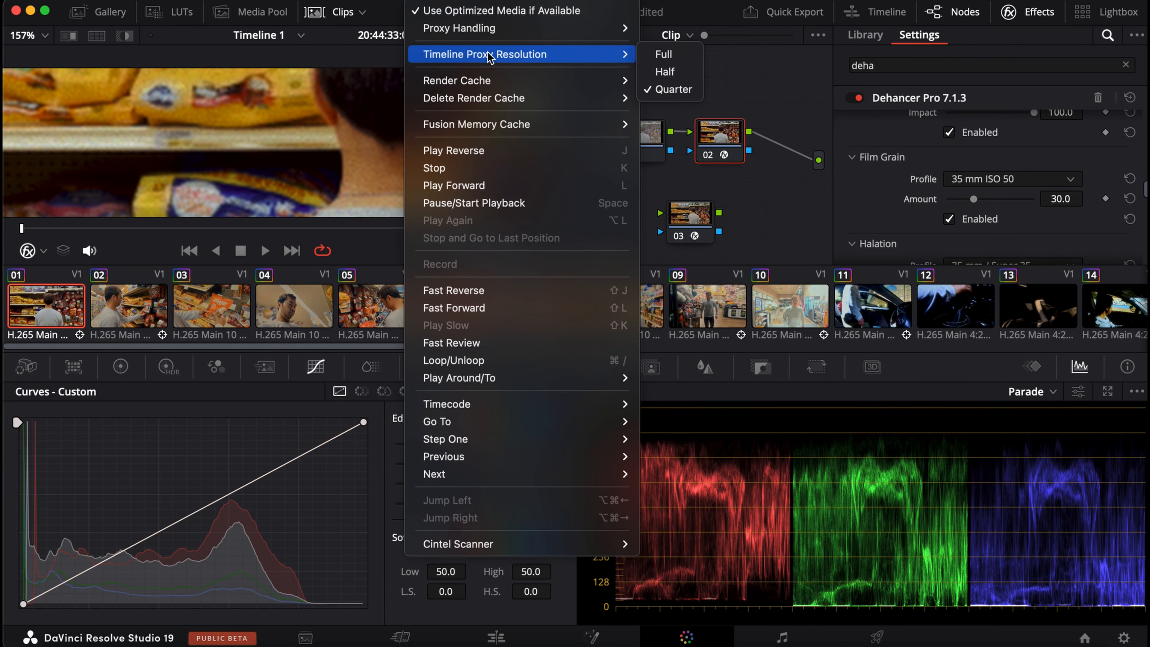
left_click(679, 60)
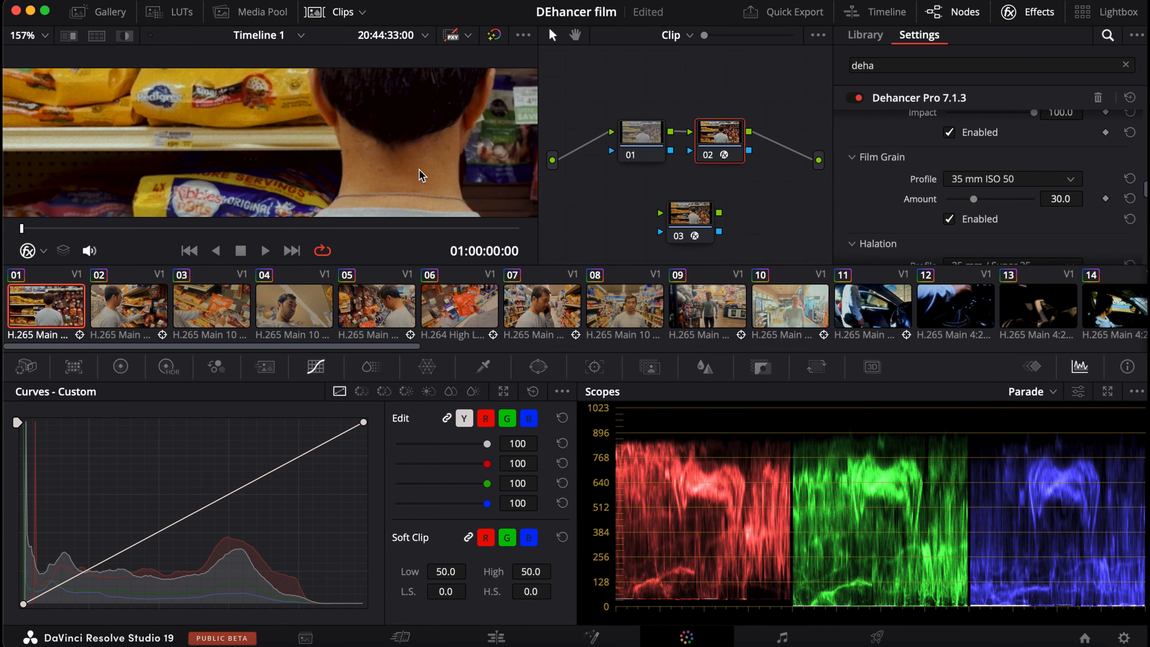
scroll(341, 172, "up", 4)
scroll(303, 161, "down", 5)
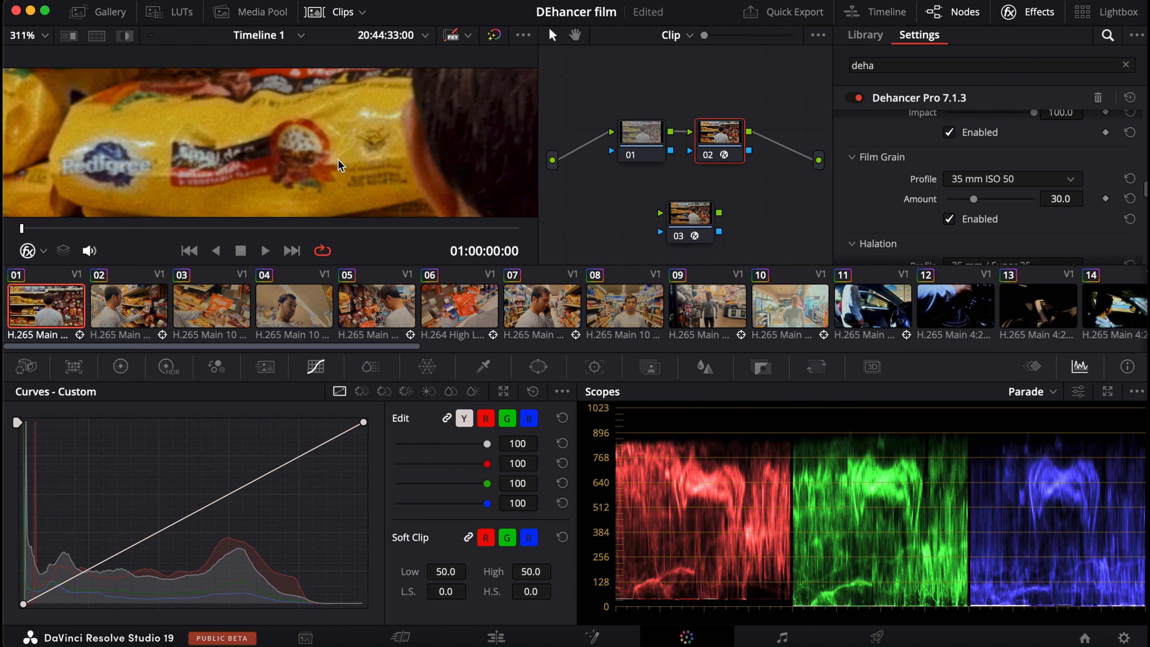
scroll(380, 194, "down", 4)
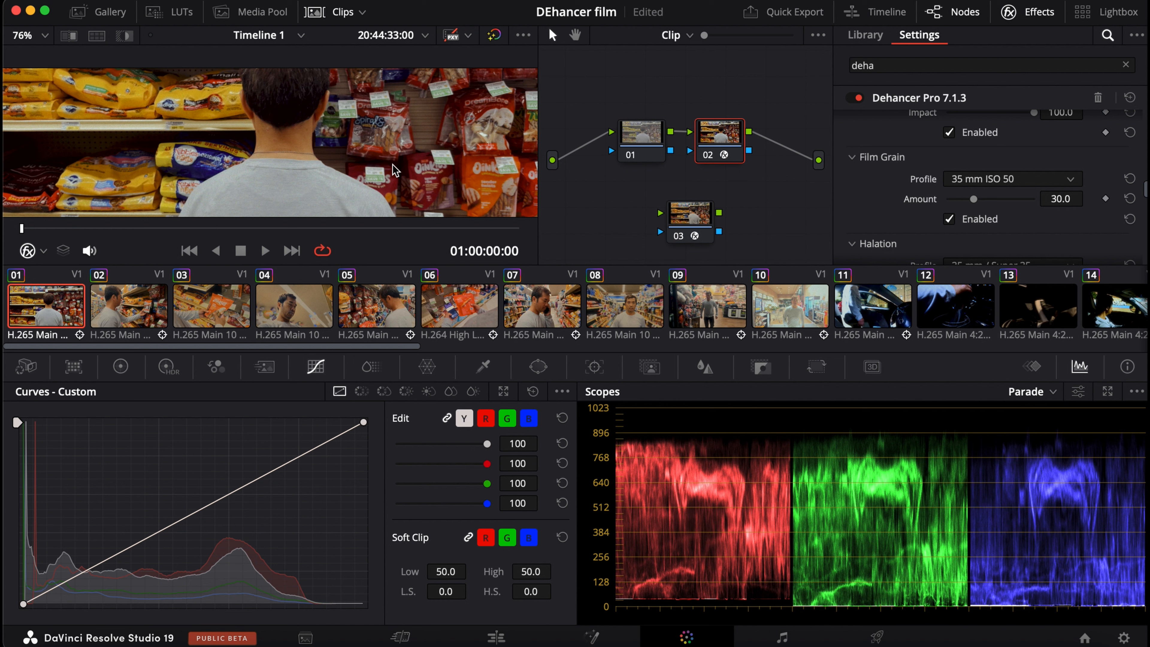
scroll(392, 169, "down", 5)
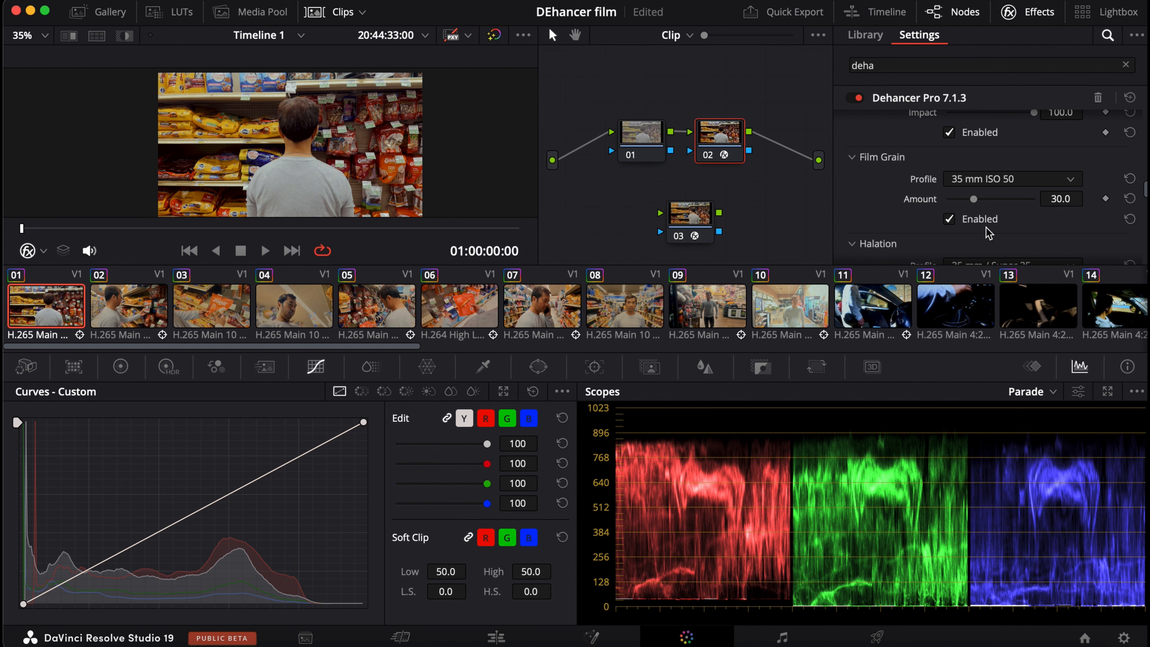
Enable Halation and inspect its effect around the man's neck and the nearby packaging.
scroll(986, 228, "down", 4)
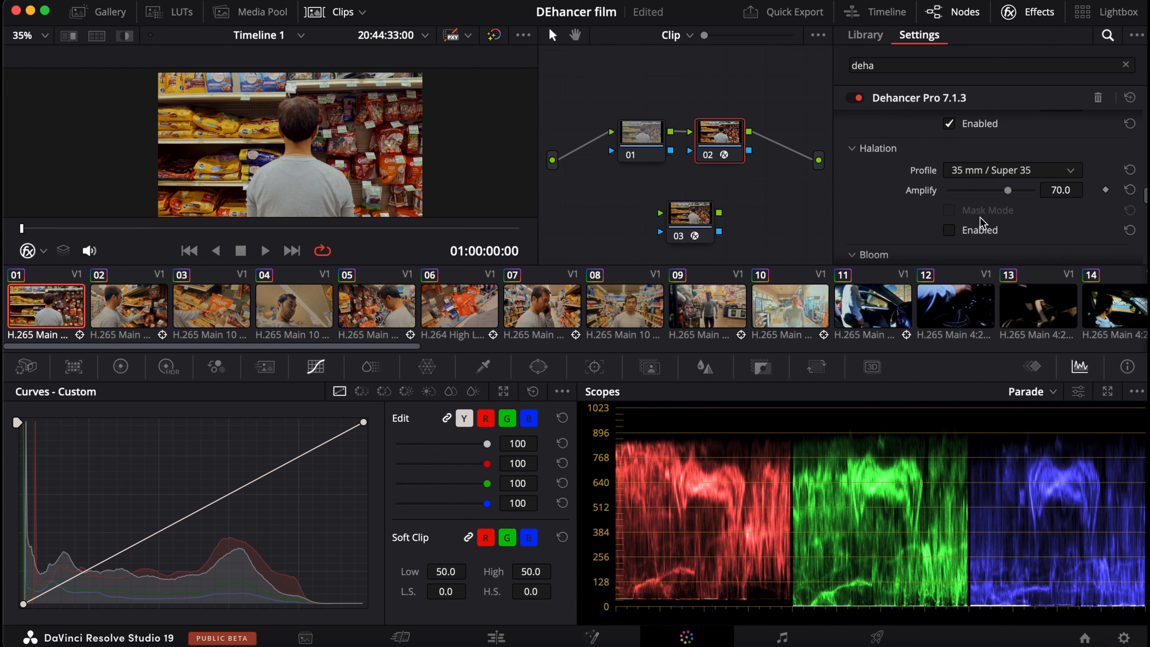
left_click(964, 229)
scroll(362, 119, "up", 8)
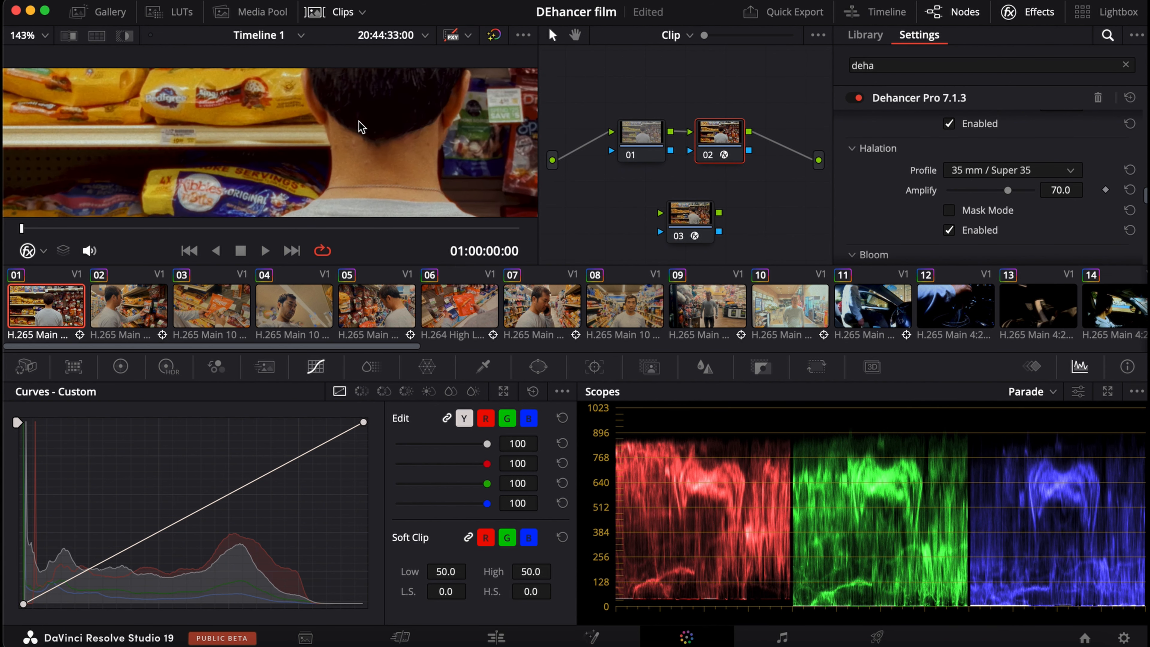
scroll(359, 121, "up", 5)
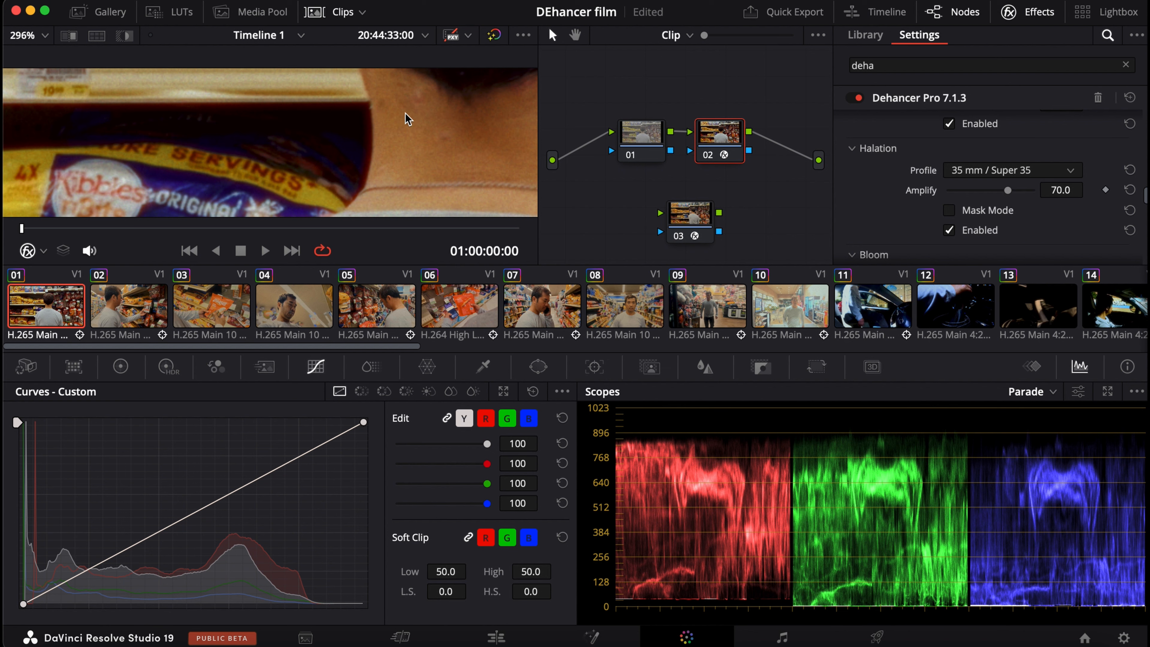
Turn on Halation's Mask Mode and examine which edges it affects across the shelves, packaging and the man's outline.
scroll(380, 163, "down", 7)
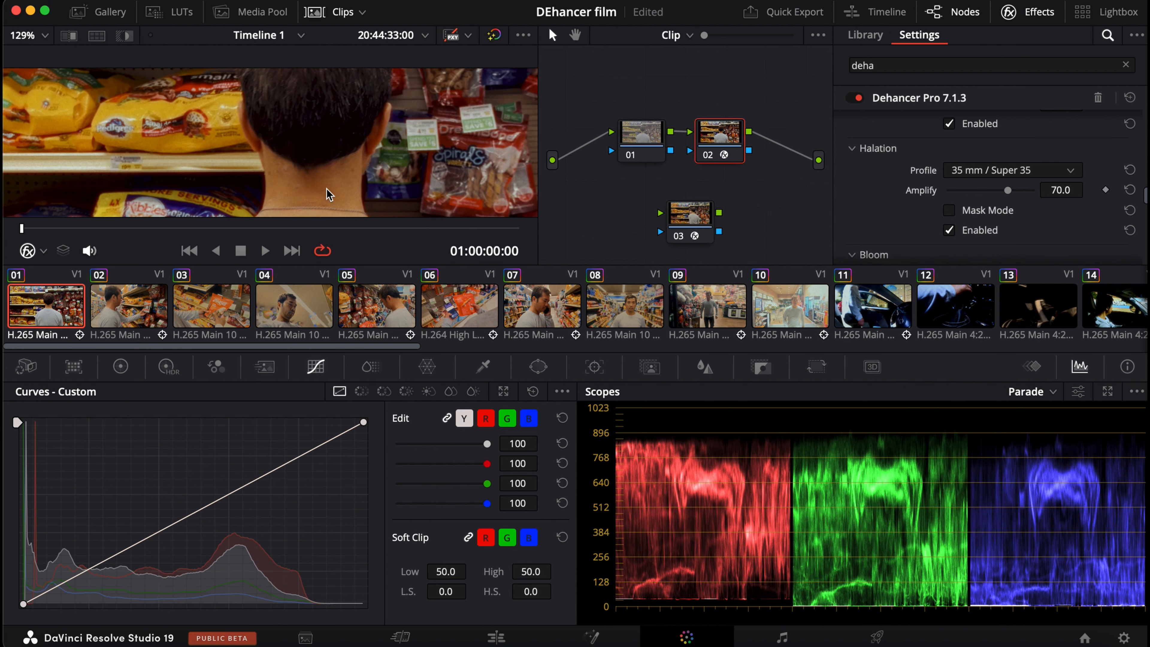
scroll(360, 163, "down", 1)
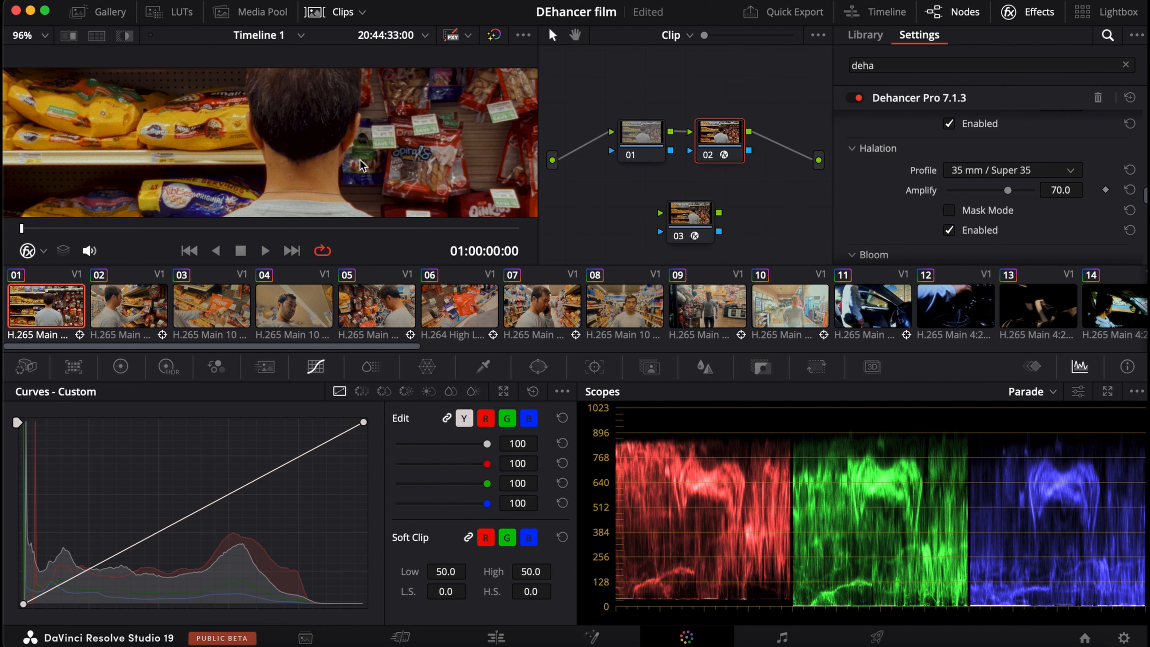
left_click(950, 211)
scroll(952, 218, "down", 2)
scroll(346, 181, "down", 4)
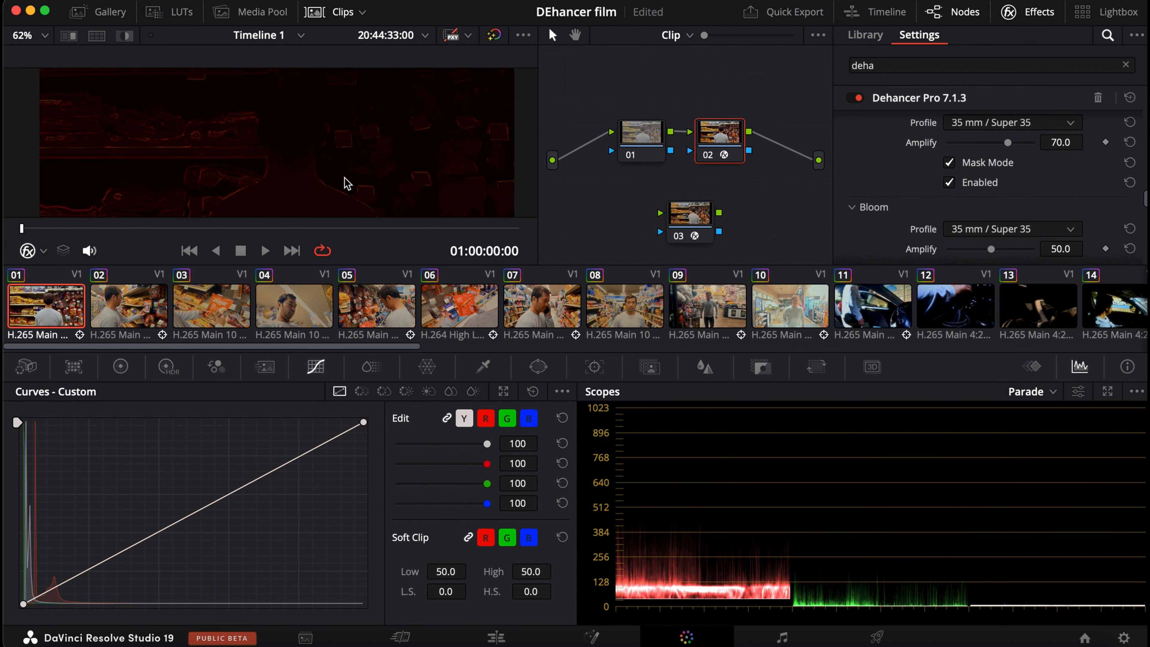
scroll(342, 177, "down", 3)
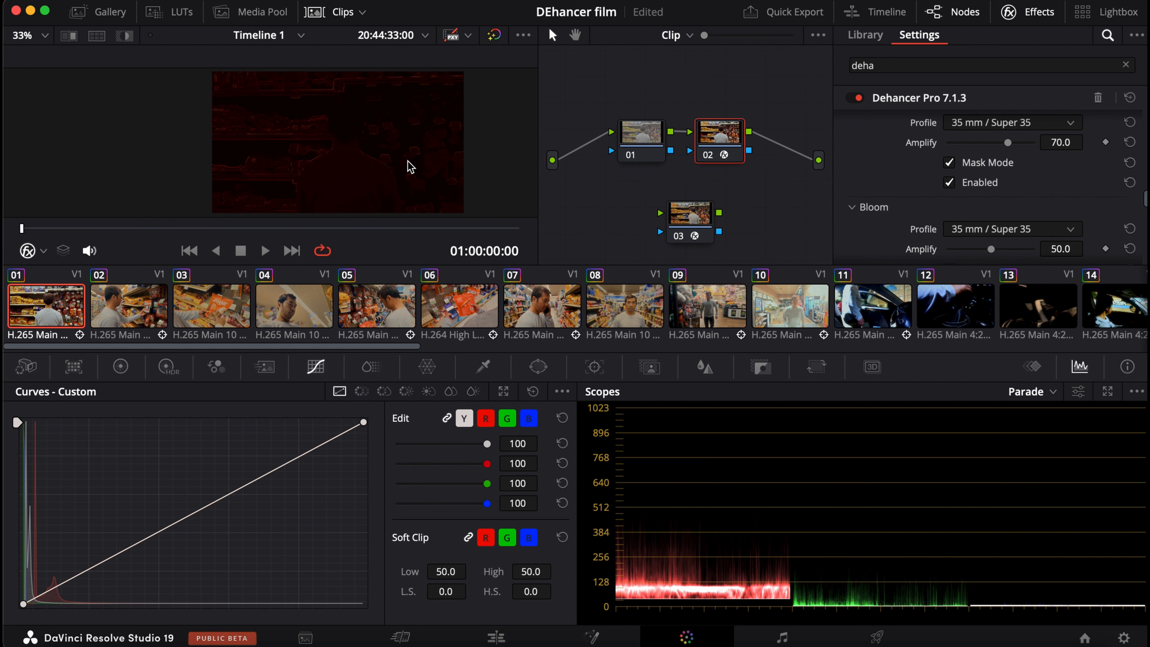
scroll(392, 158, "up", 5)
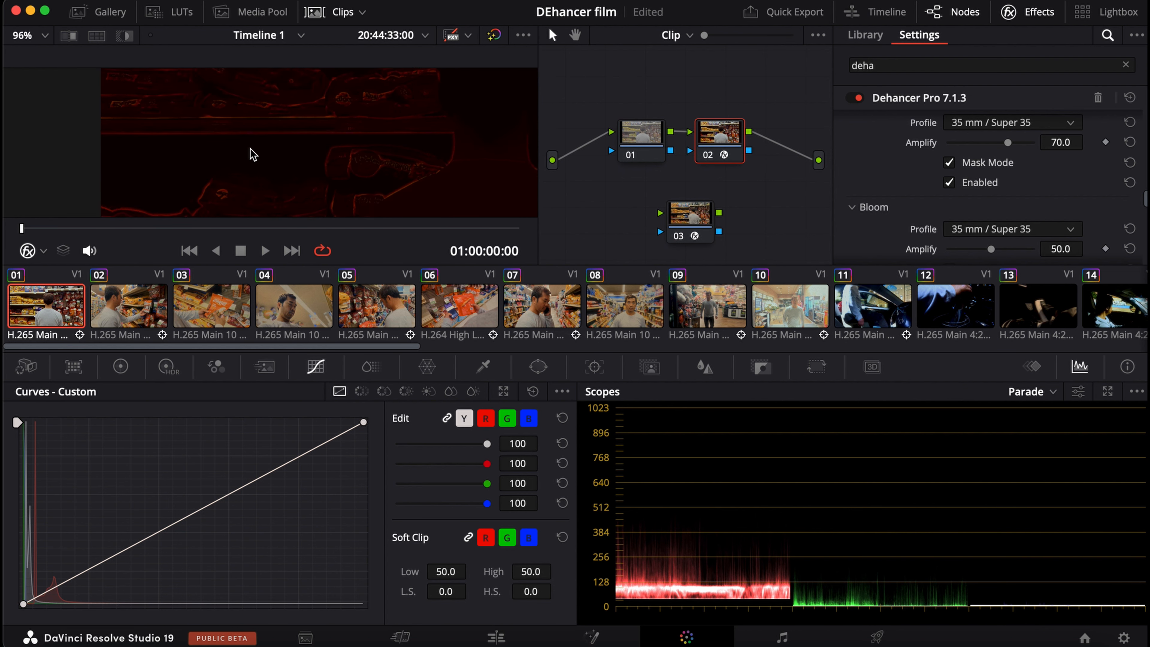
left_click_drag(362, 127, 315, 238)
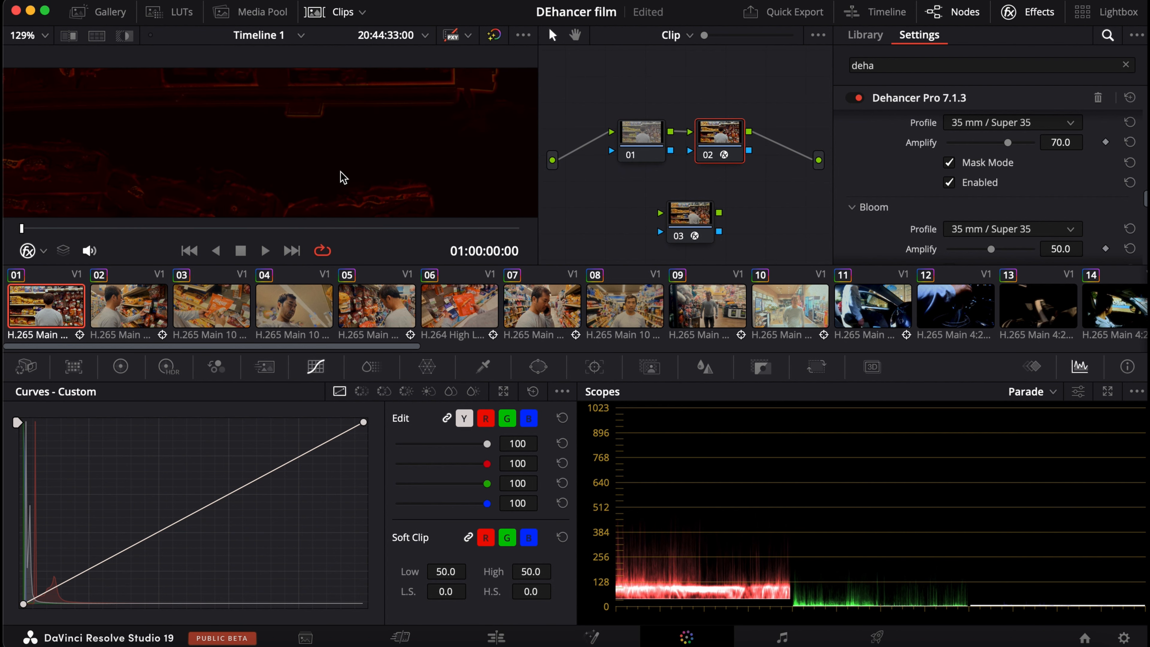
scroll(326, 113, "down", 5)
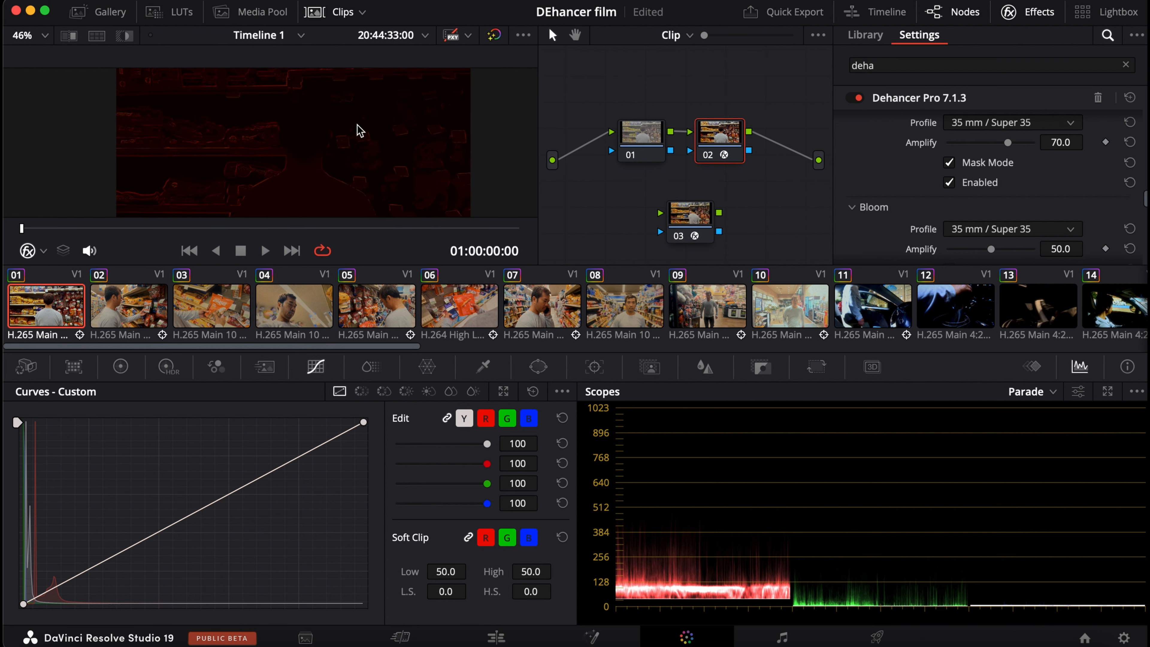
scroll(362, 136, "down", 1)
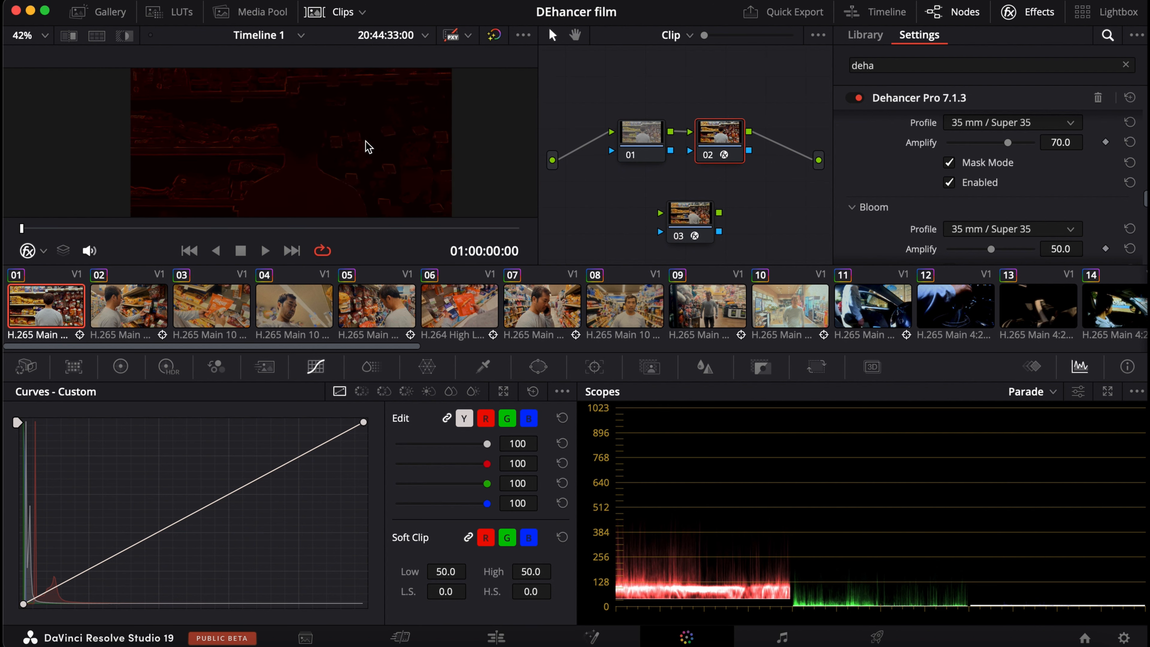
scroll(368, 147, "down", 1)
scroll(379, 156, "up", 6)
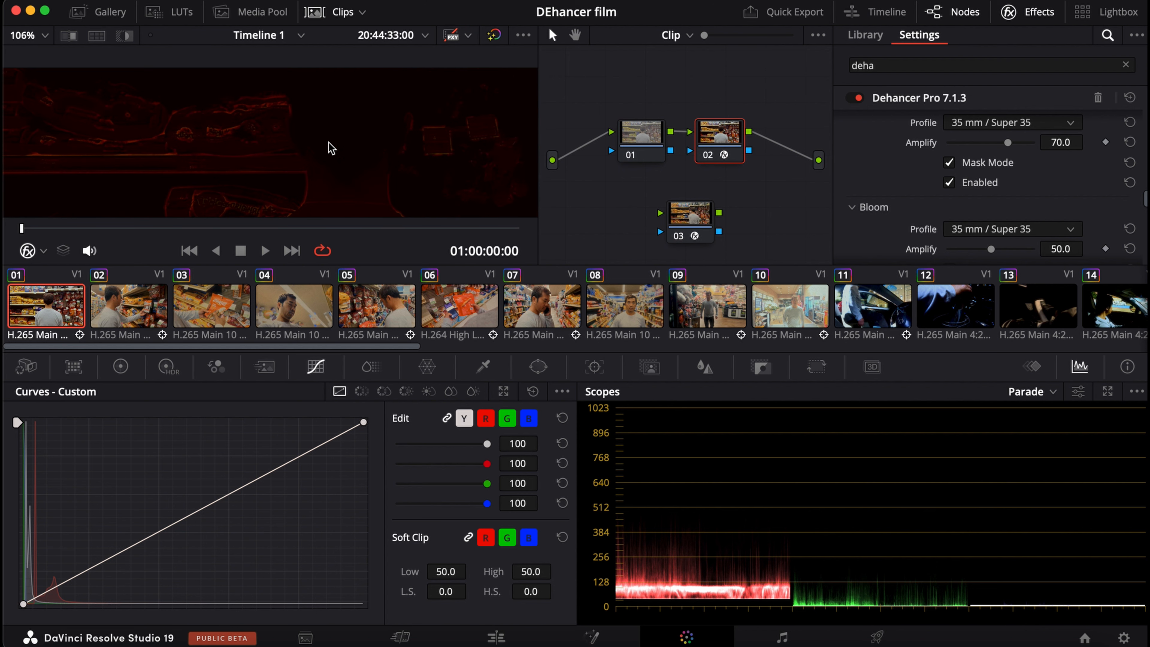
scroll(964, 189, "down", 2)
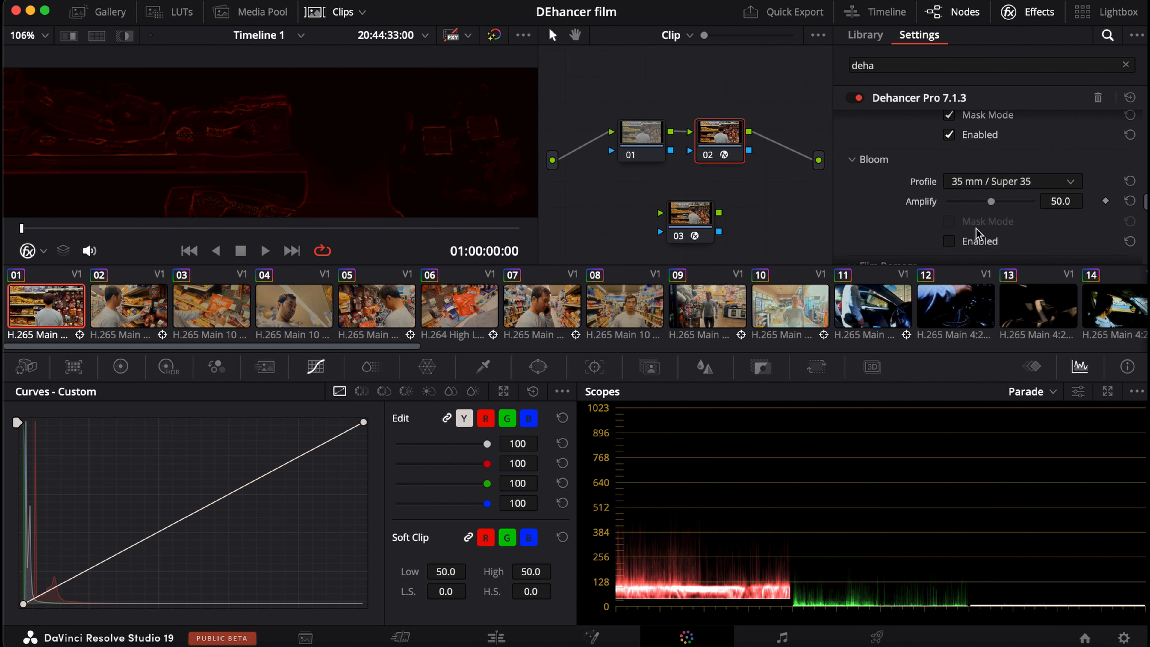
Turn off Halation's Mask Mode and reduce its Amplify to about 37.6 while checking the man's neck and the packaging.
scroll(975, 235, "up", 3)
scroll(962, 229, "down", 1)
left_click(954, 209)
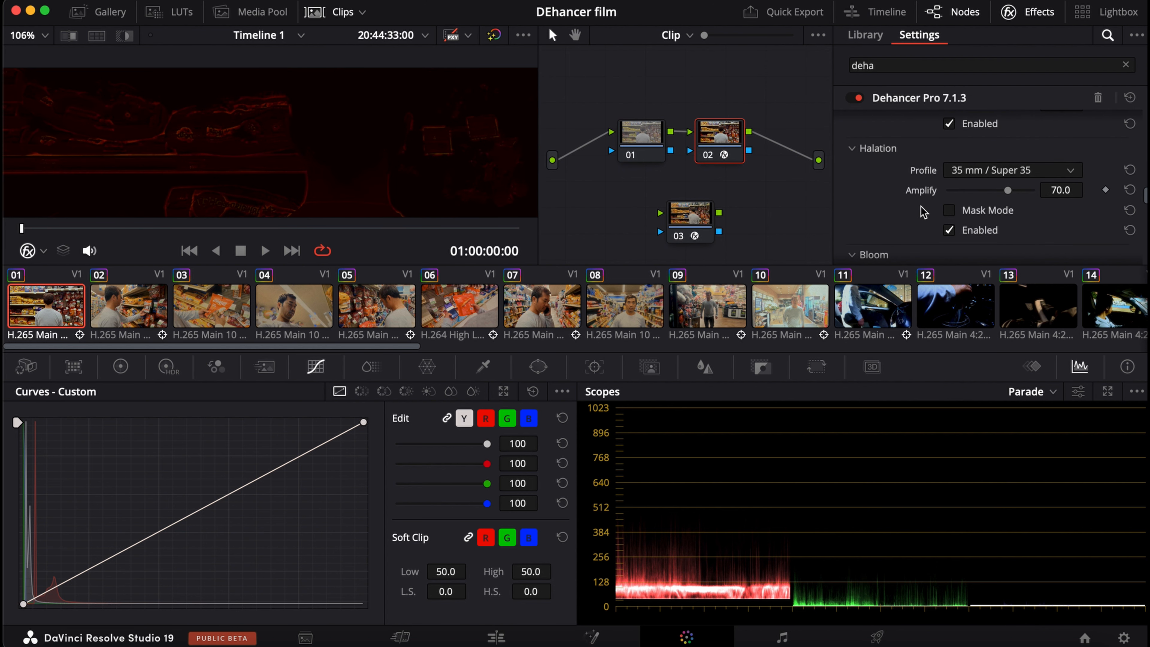
scroll(333, 157, "down", 2)
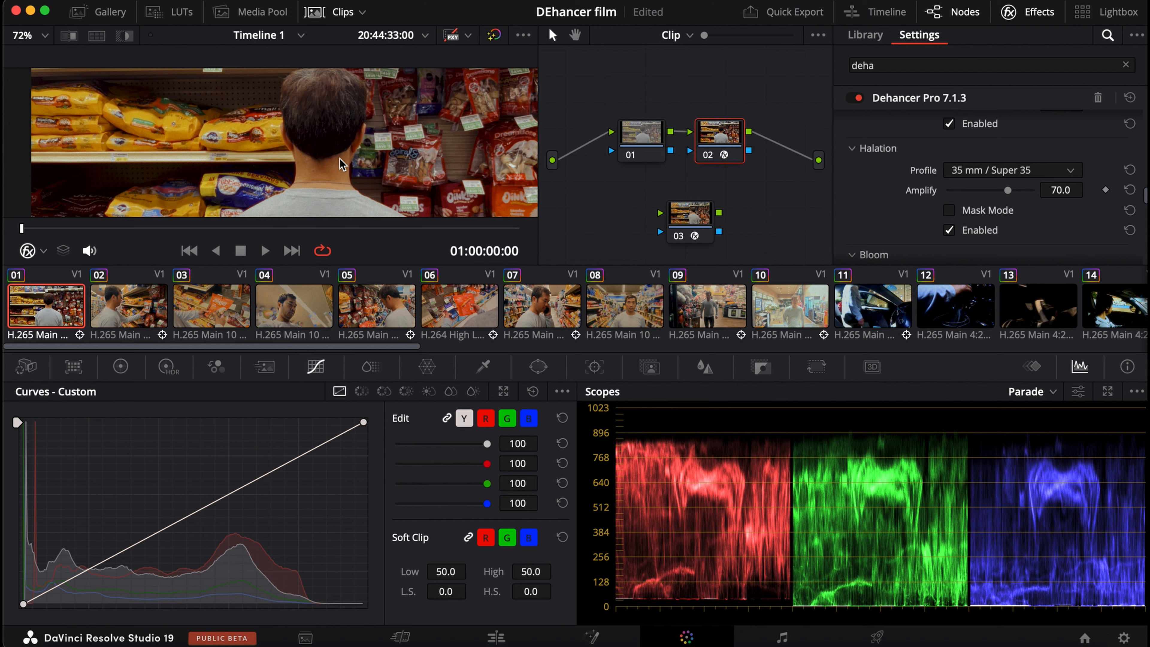
scroll(338, 161, "up", 2)
scroll(213, 120, "up", 1)
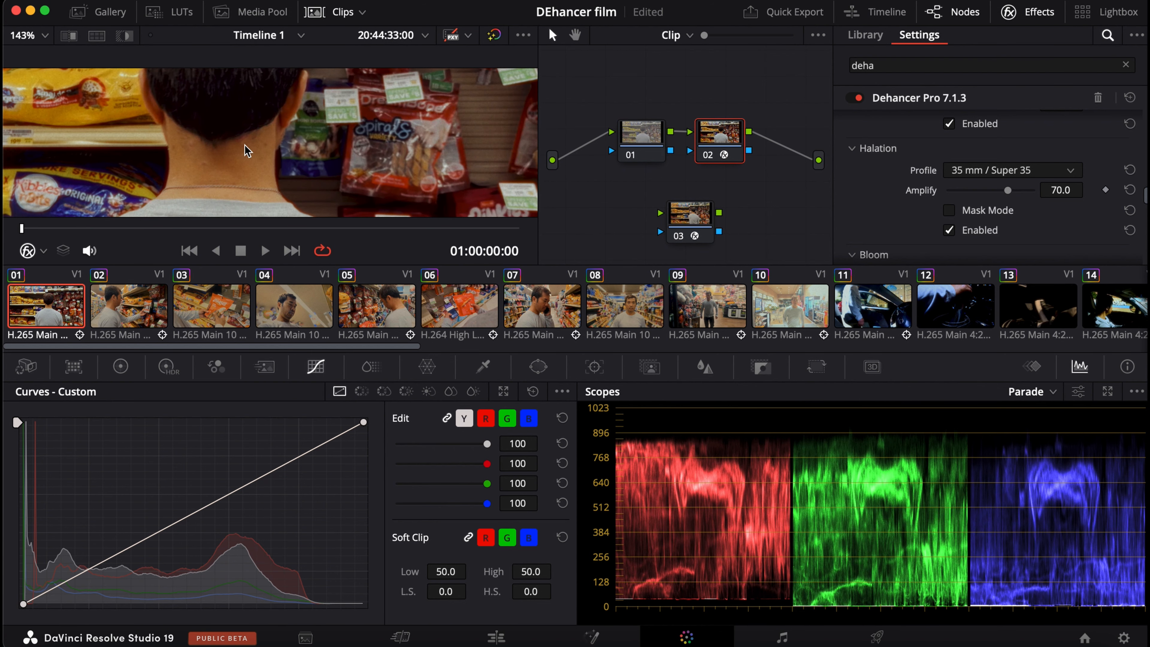
scroll(280, 157, "up", 1)
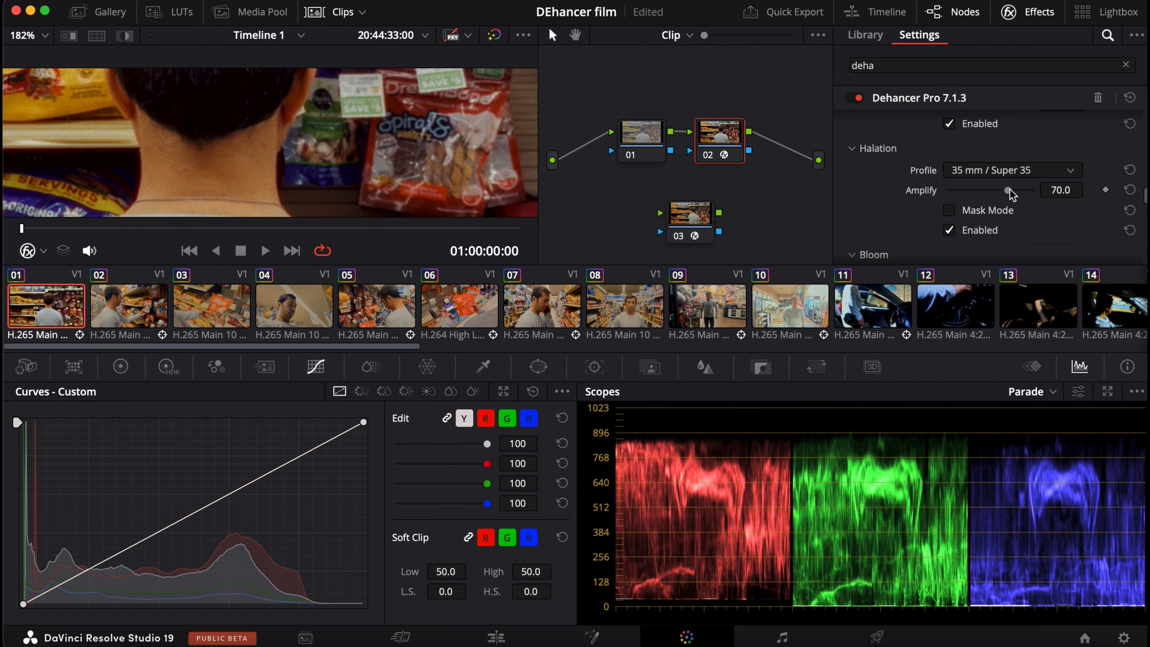
left_click_drag(1008, 190, 980, 200)
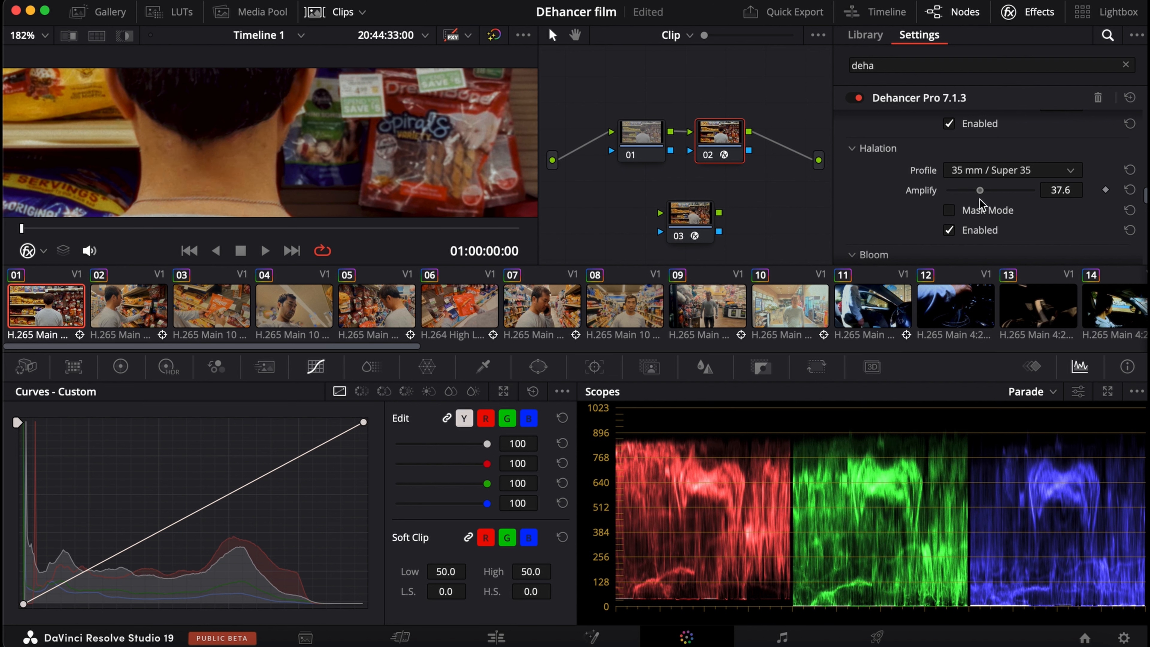
scroll(102, 170, "down", 2)
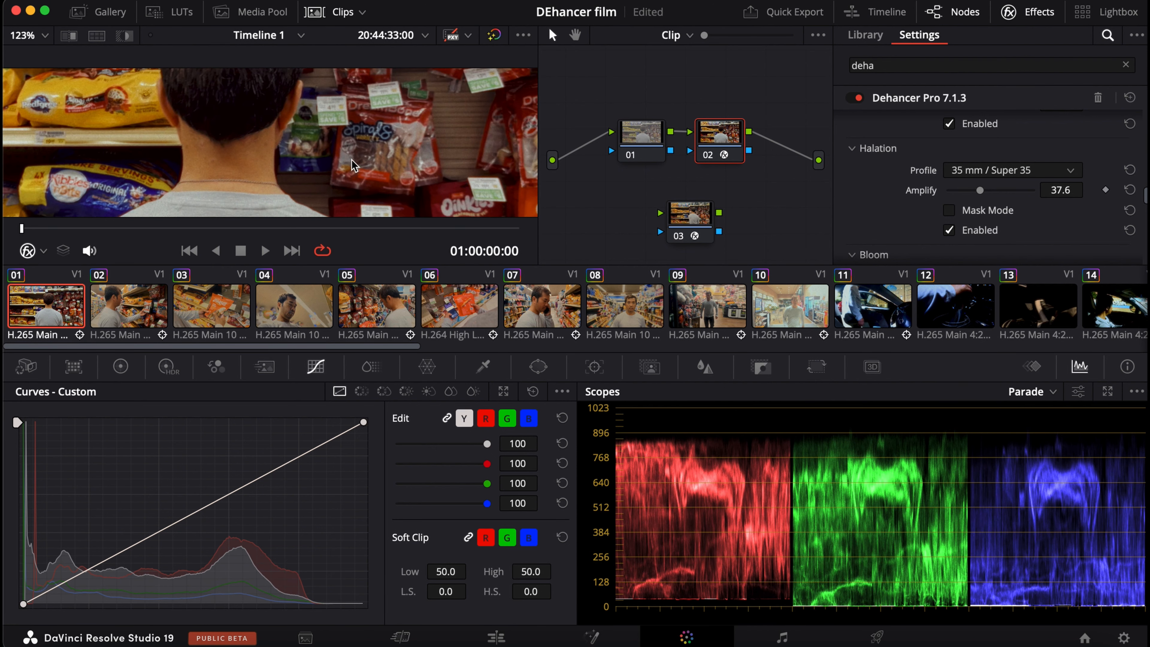
Check the reduced Halation in Mask Mode, switch the mask off again and inspect the clip up close and in full.
left_click(949, 210)
scroll(186, 127, "down", 4)
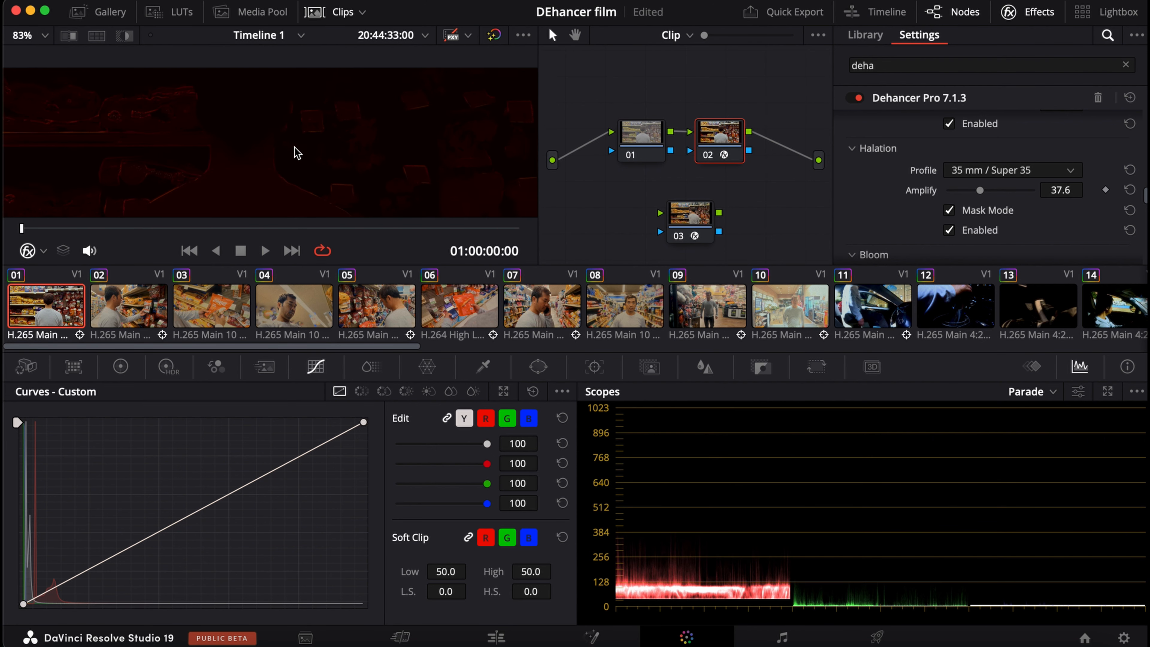
scroll(327, 169, "down", 2)
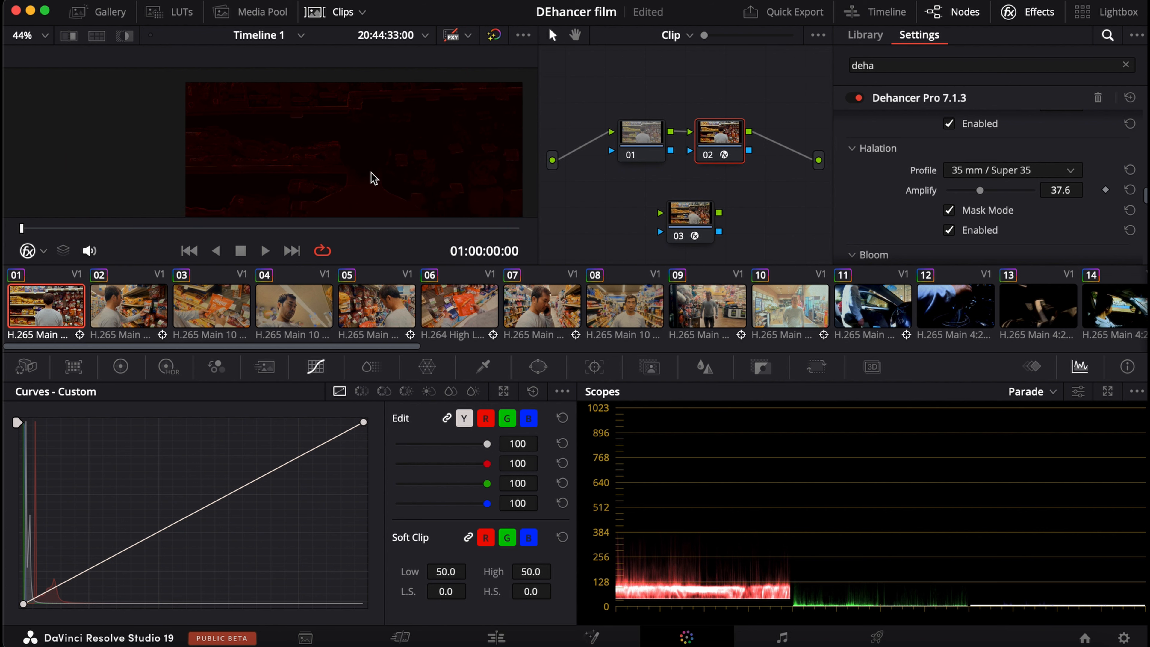
scroll(358, 165, "up", 1)
left_click(949, 210)
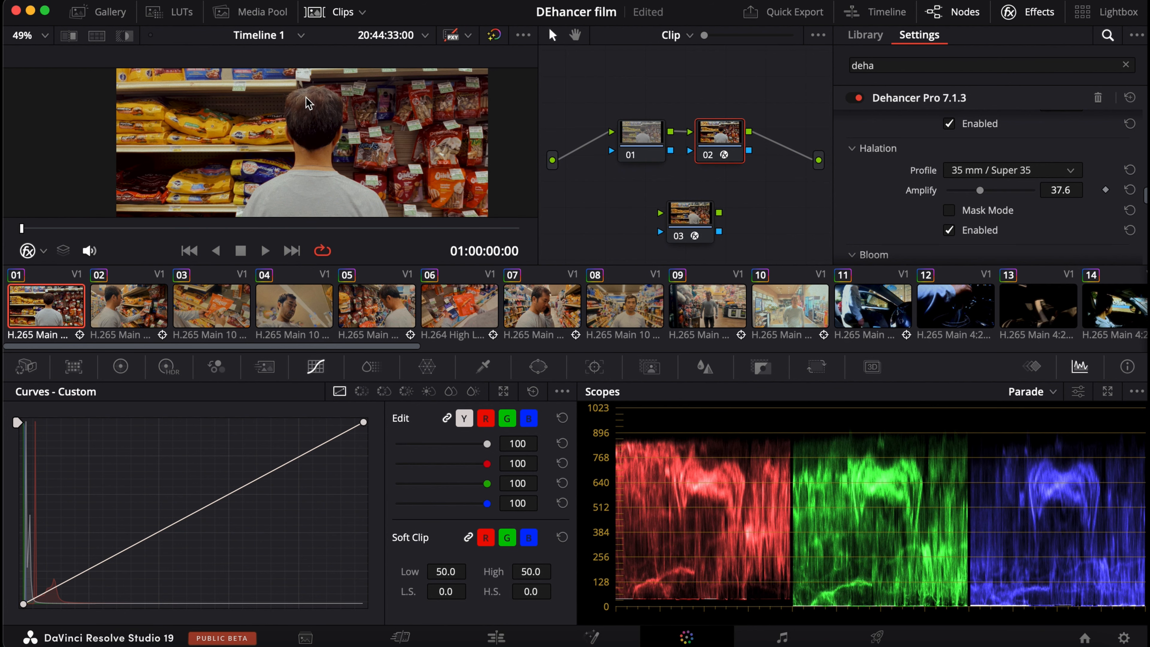
scroll(459, 146, "up", 4)
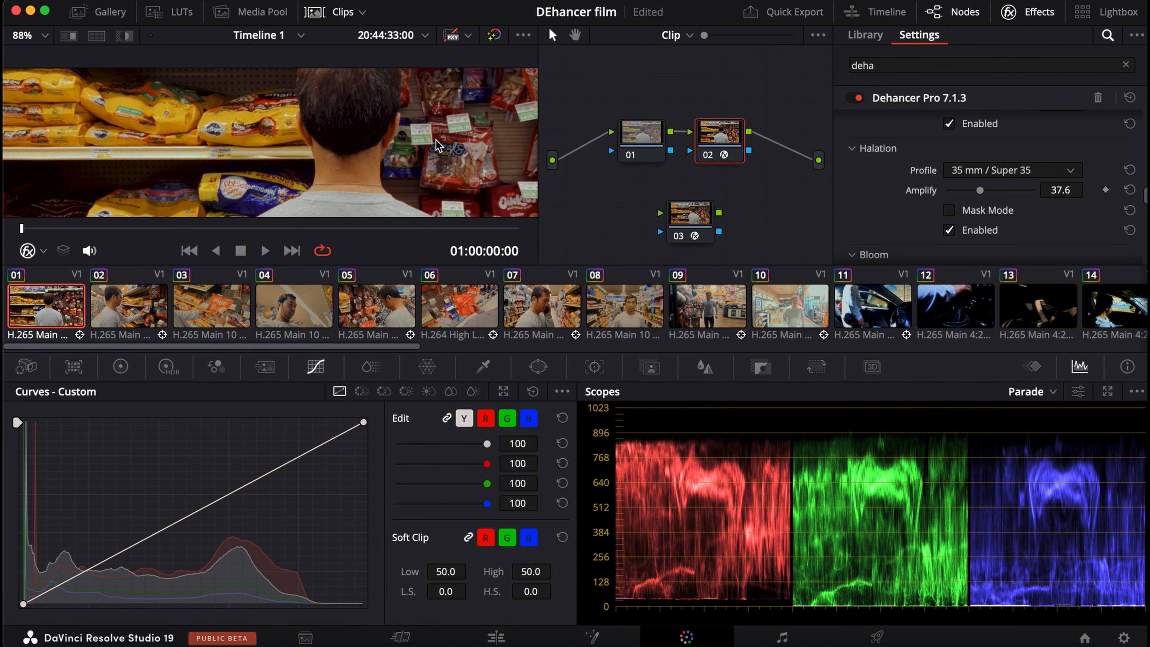
scroll(457, 145, "up", 5)
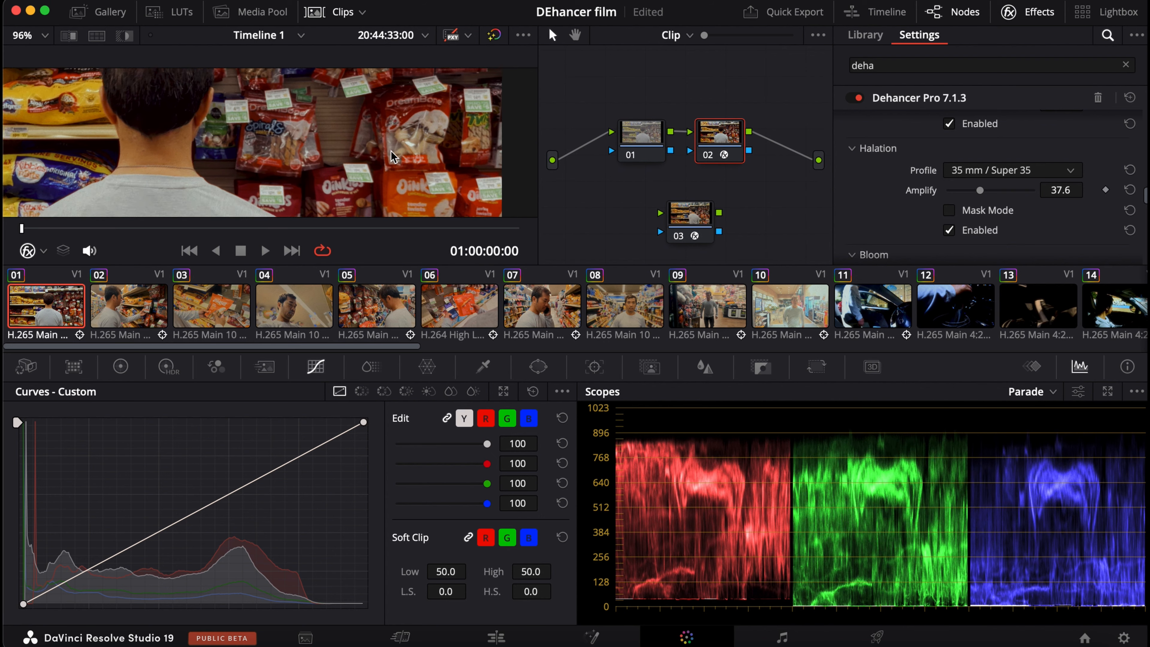
scroll(113, 153, "down", 7)
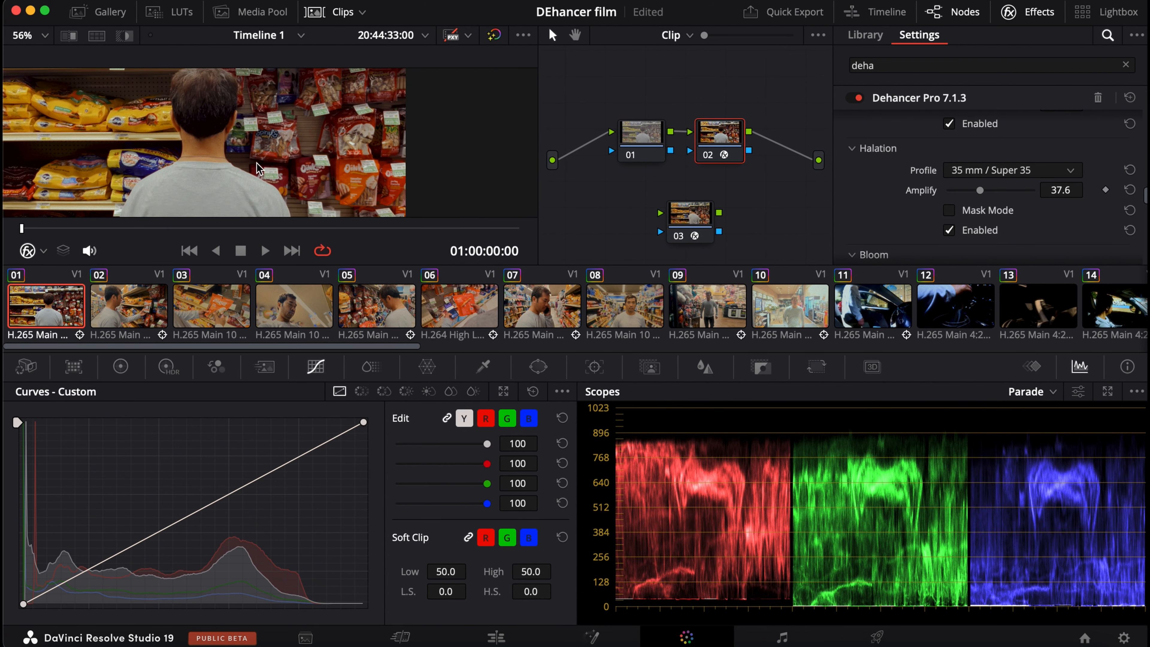
scroll(344, 173, "down", 4)
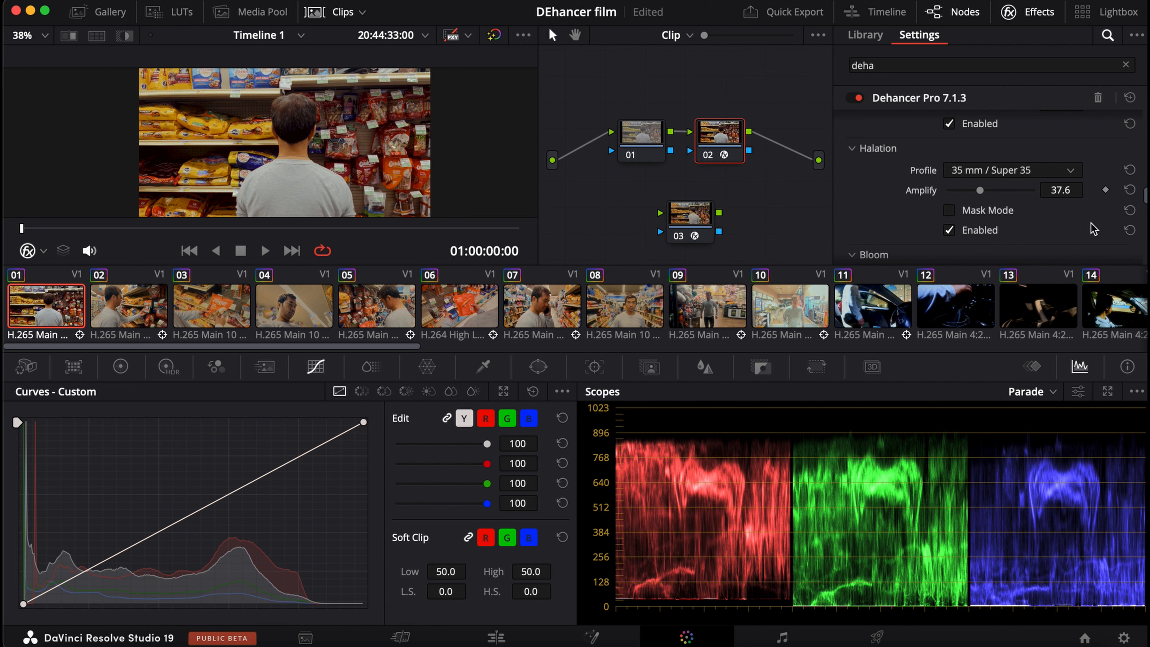
Enable Bloom with the 35 mm / Super 35 profile in the Dehancer Pro effect.
scroll(1093, 227, "down", 3)
left_click(950, 241)
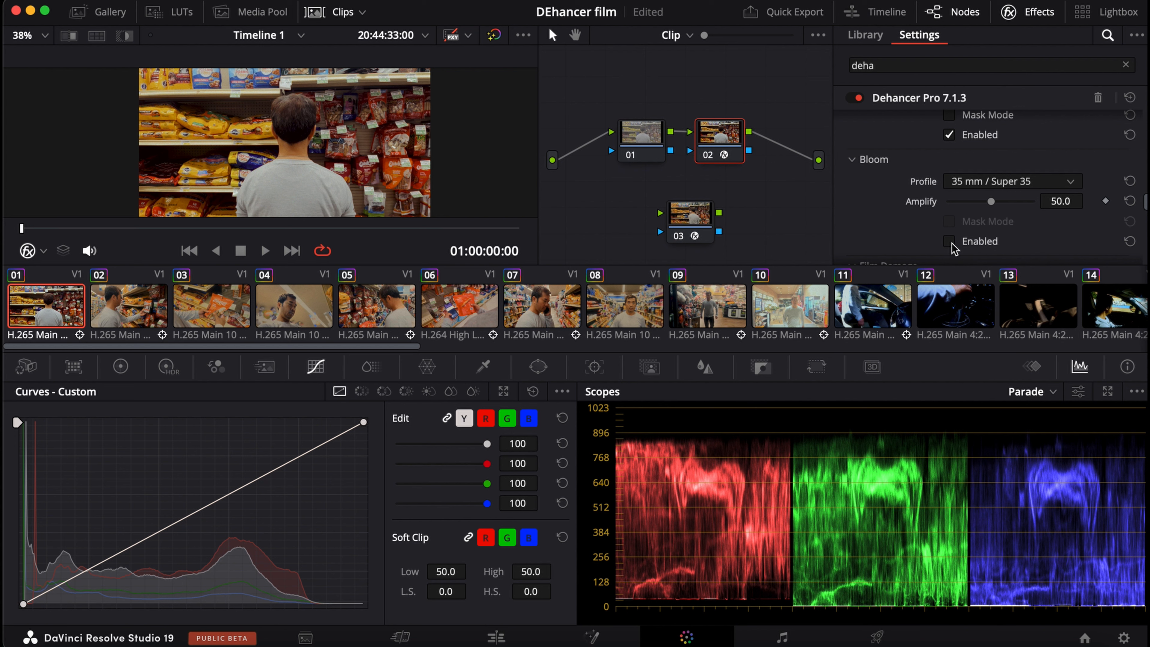
left_click(949, 242)
scroll(267, 120, "up", 1)
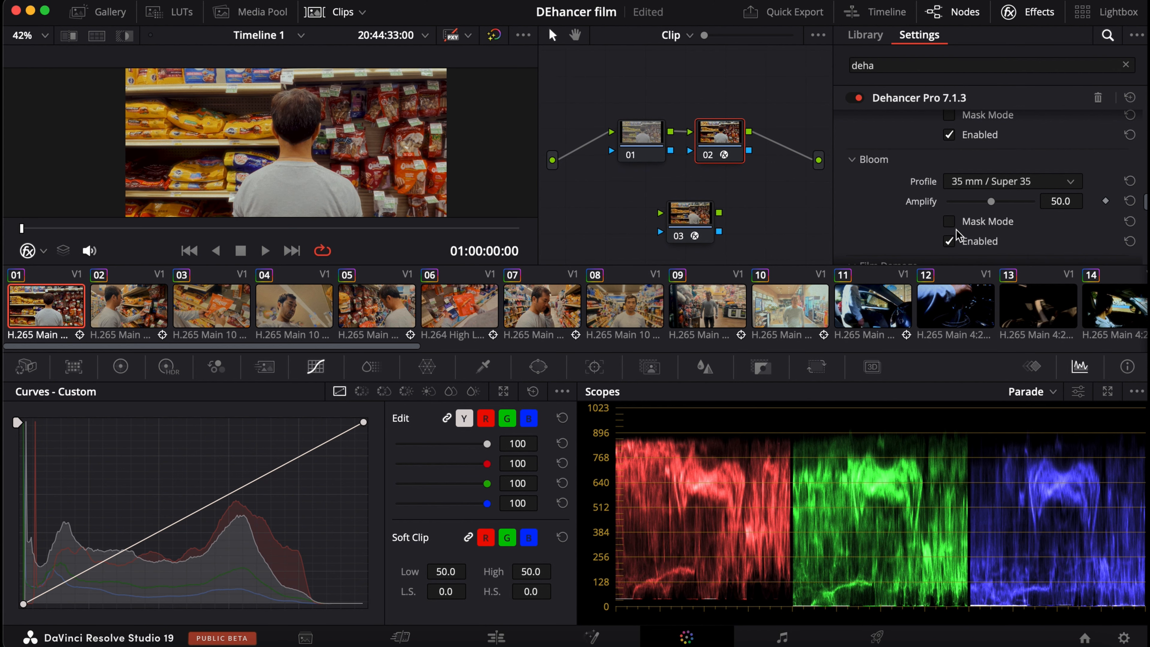
Inspect the Bloom mask up close, compare the image with Bloom off and on, and turn Mask Mode back off.
left_click(949, 221)
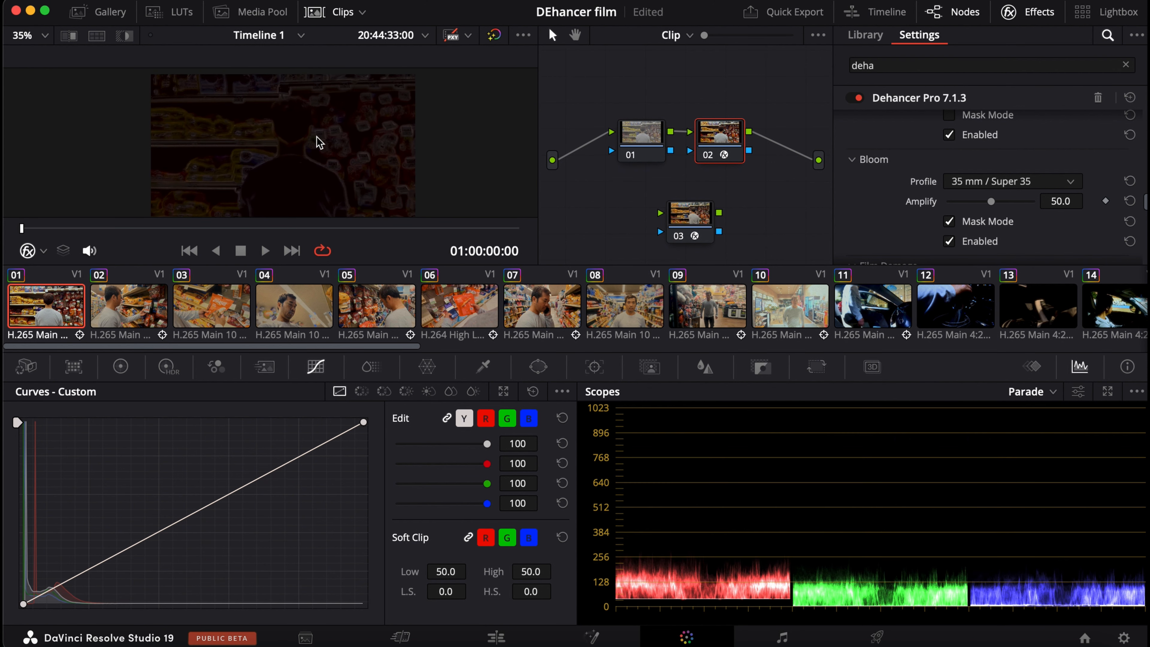
scroll(313, 141, "up", 4)
scroll(225, 133, "up", 6)
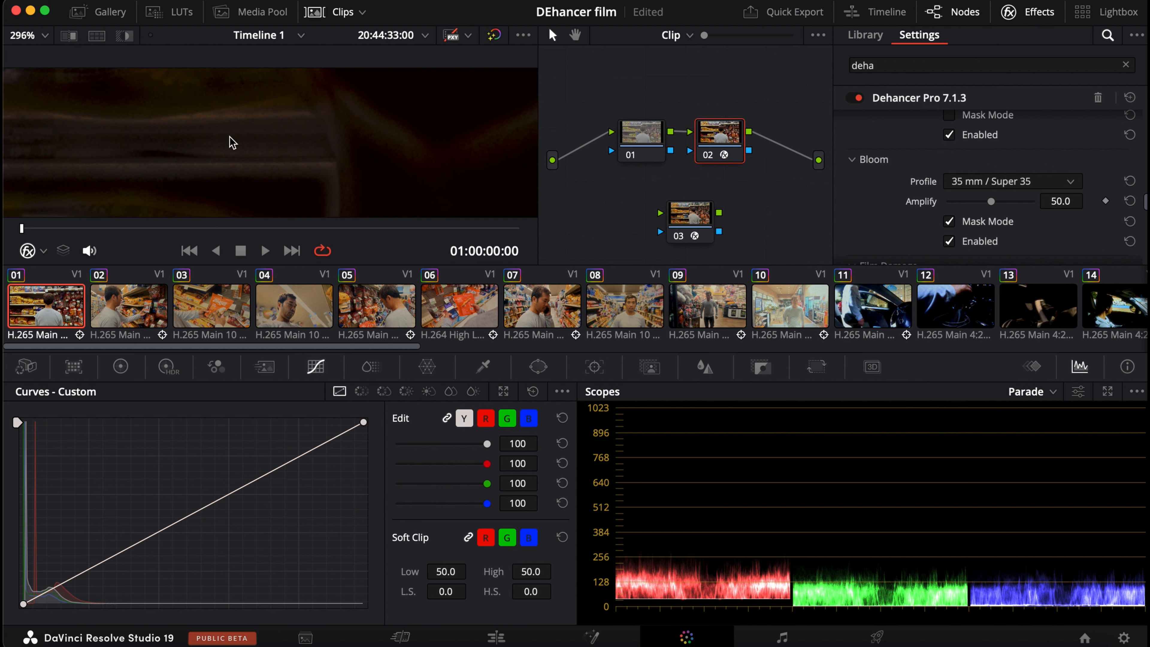
scroll(232, 141, "down", 4)
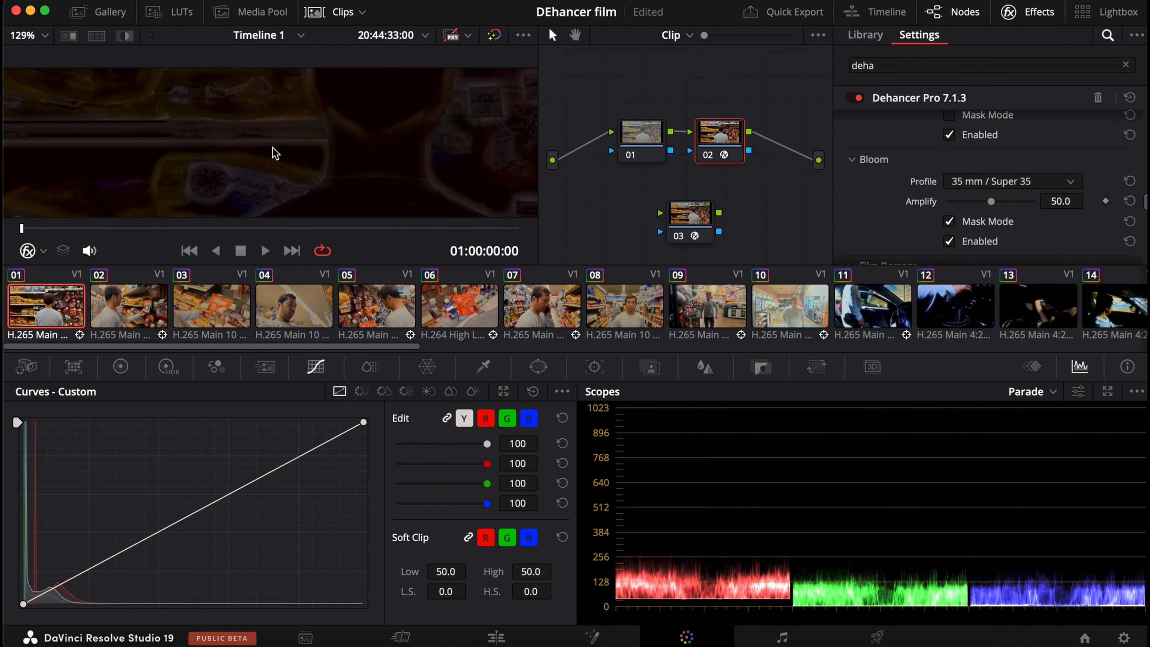
left_click(950, 240)
left_click(950, 241)
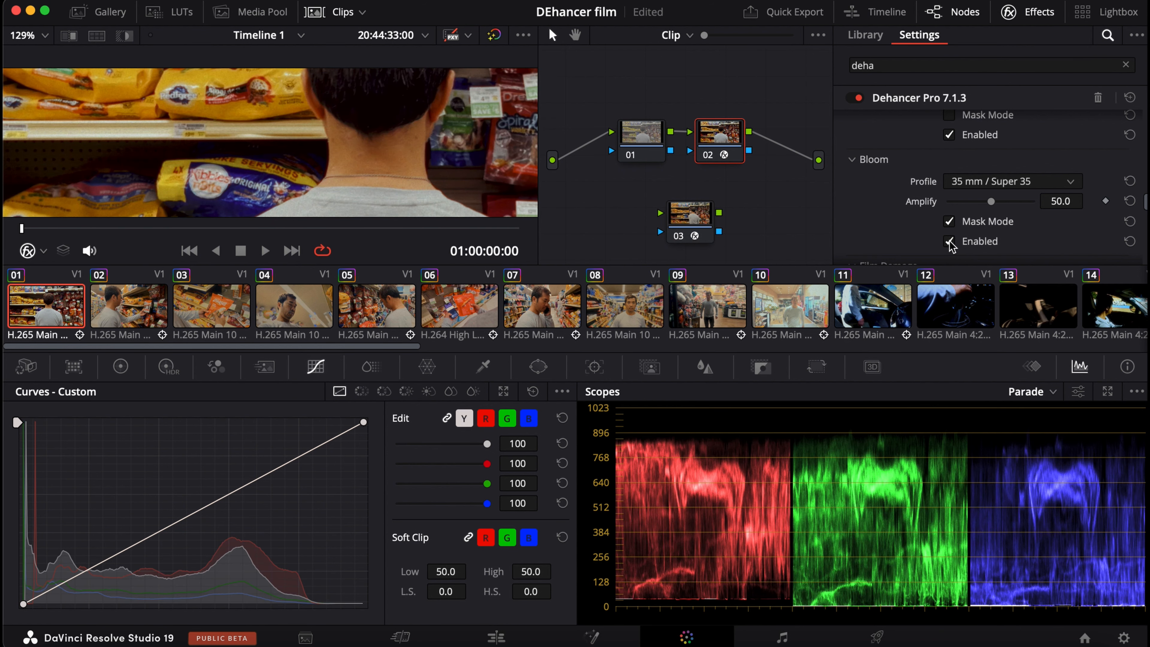
left_click(949, 221)
Reduce Bloom's Amplify to about 30.3 while checking the glow around the neck and shelf edges.
scroll(312, 178, "up", 3)
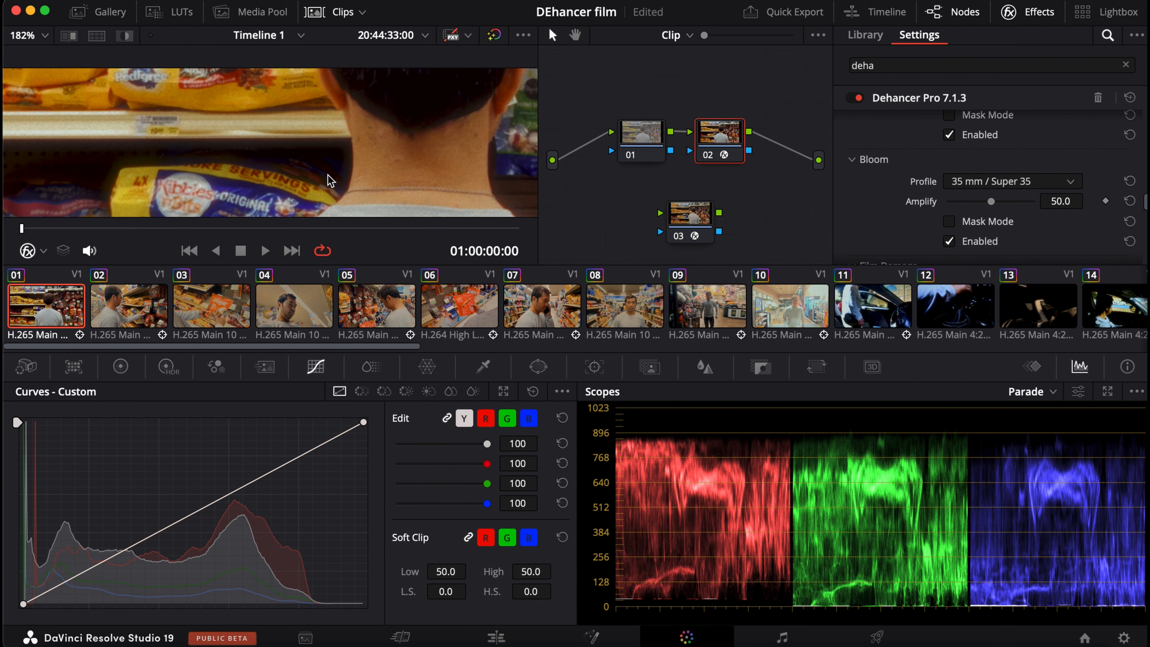
scroll(294, 177, "up", 2)
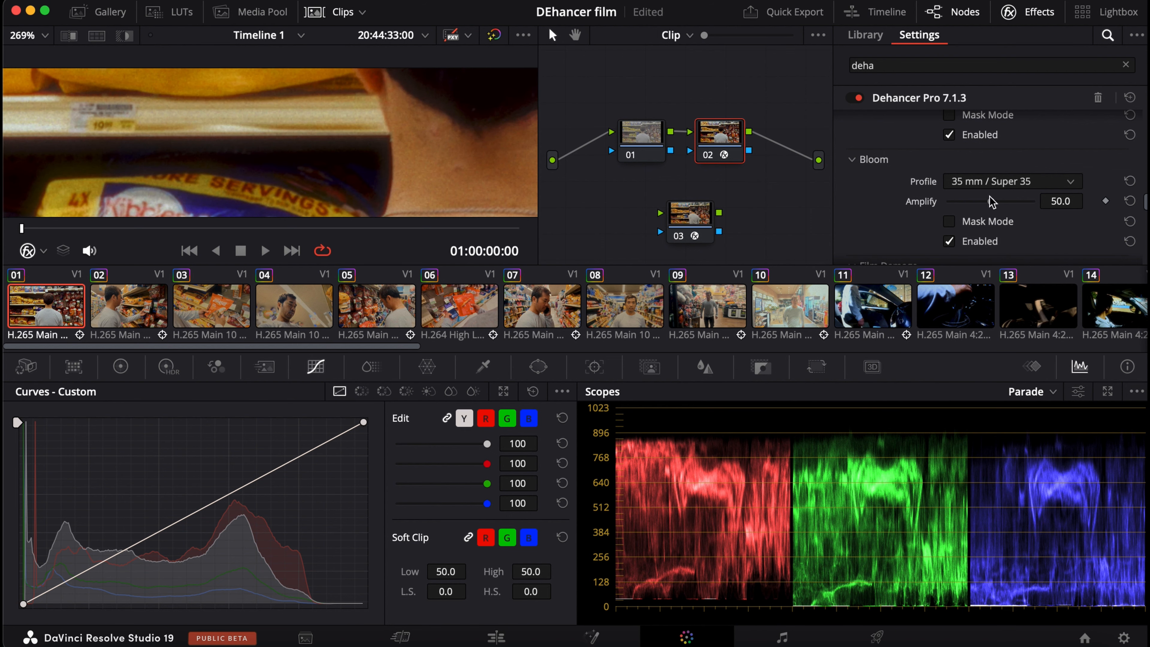
left_click_drag(990, 201, 974, 202)
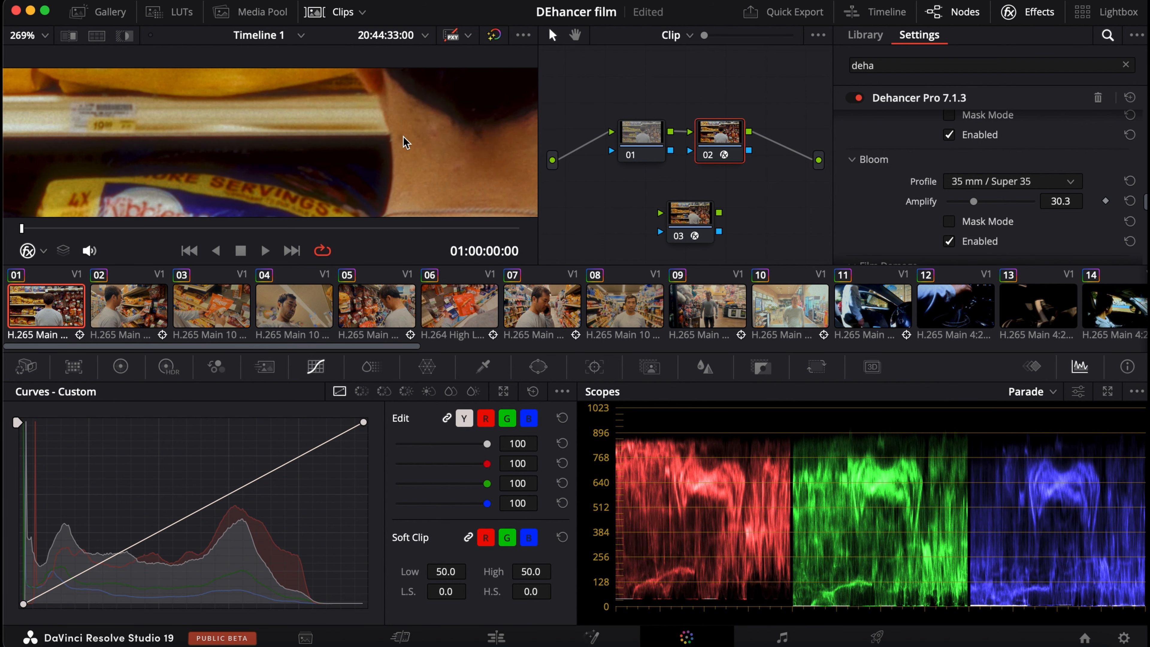
scroll(405, 149, "down", 3)
scroll(409, 145, "down", 5)
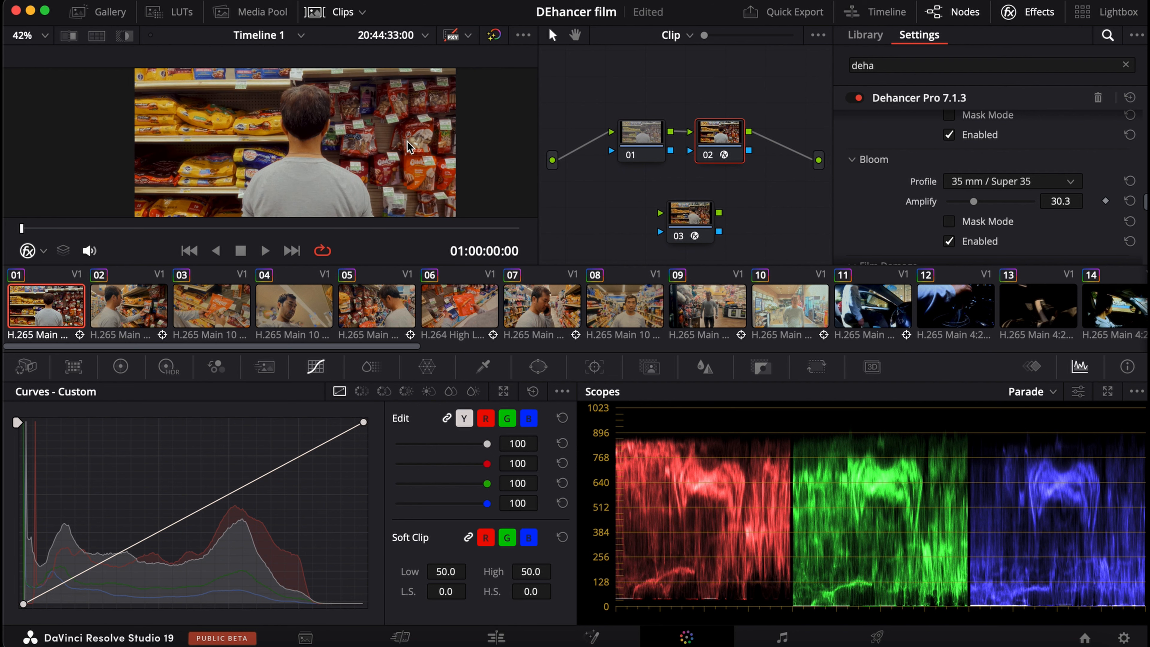
scroll(372, 127, "down", 2)
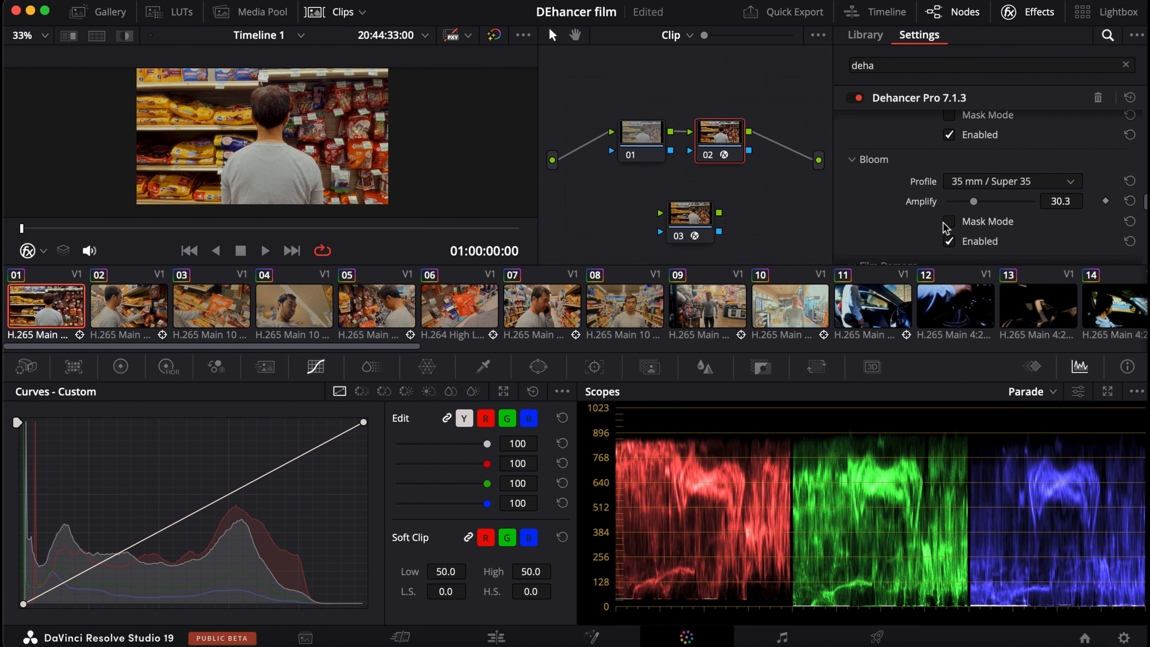
Enable Film Breath with the 35 mm / Super 35 profile at 100.0 Impact in the Dehancer Pro effect.
scroll(898, 244, "down", 1)
scroll(897, 243, "down", 2)
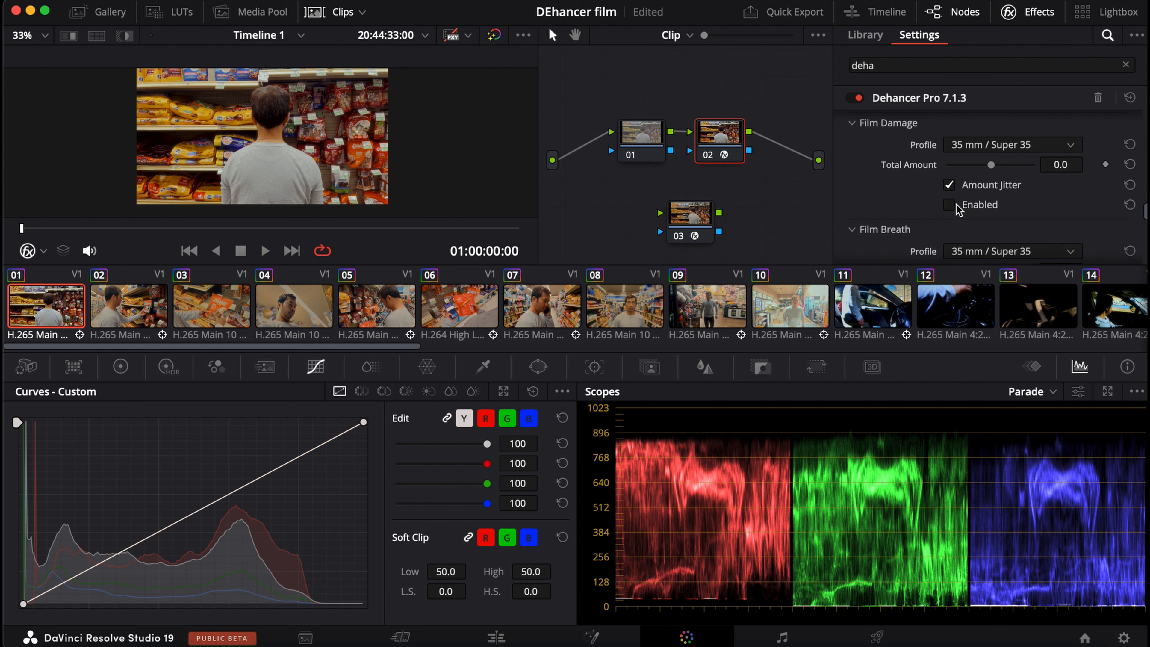
scroll(919, 220, "down", 3)
scroll(916, 222, "up", 2)
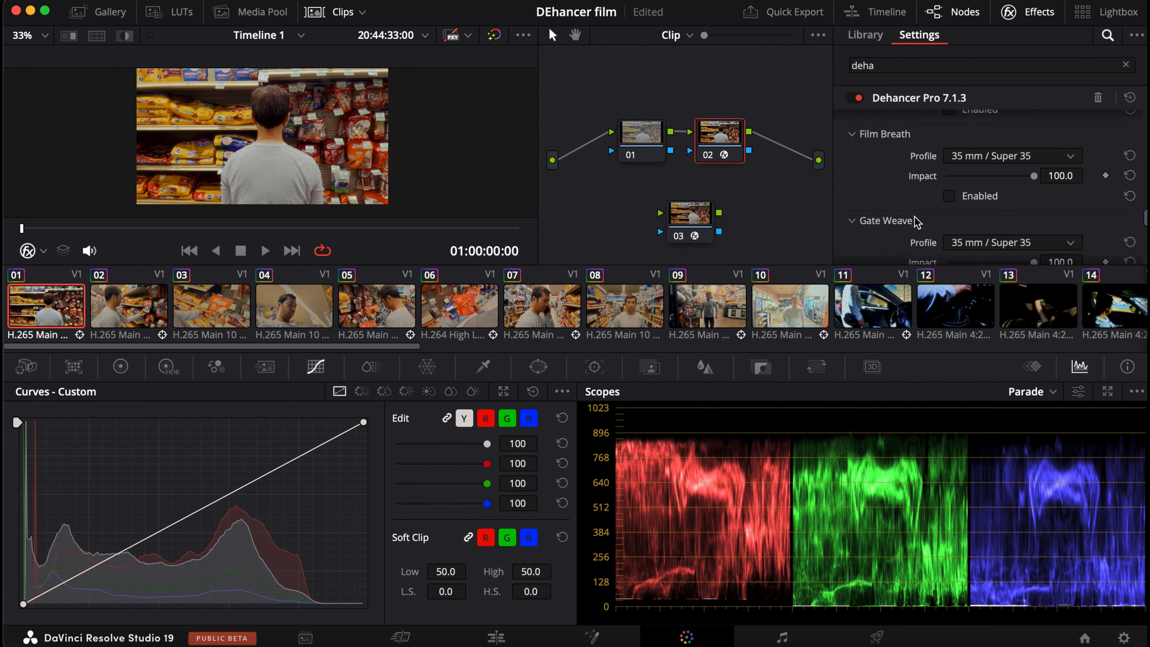
left_click(948, 244)
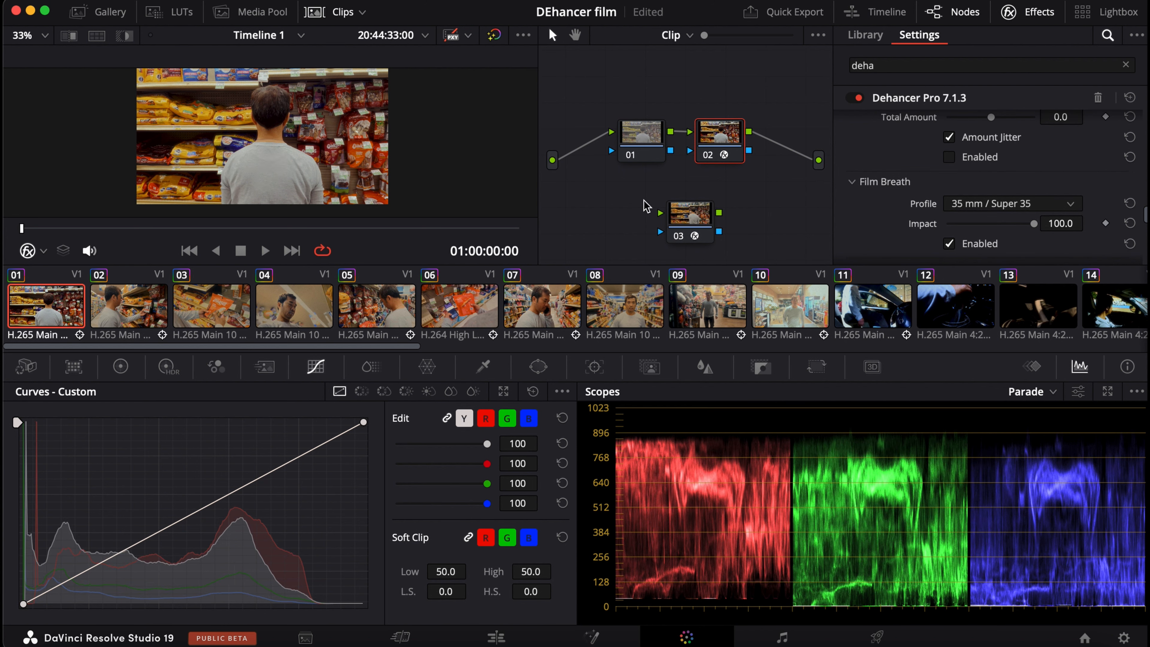
Lower the timeline proxy resolution to Quarter and play the clip to preview the Film Breath flicker.
left_click(421, 4)
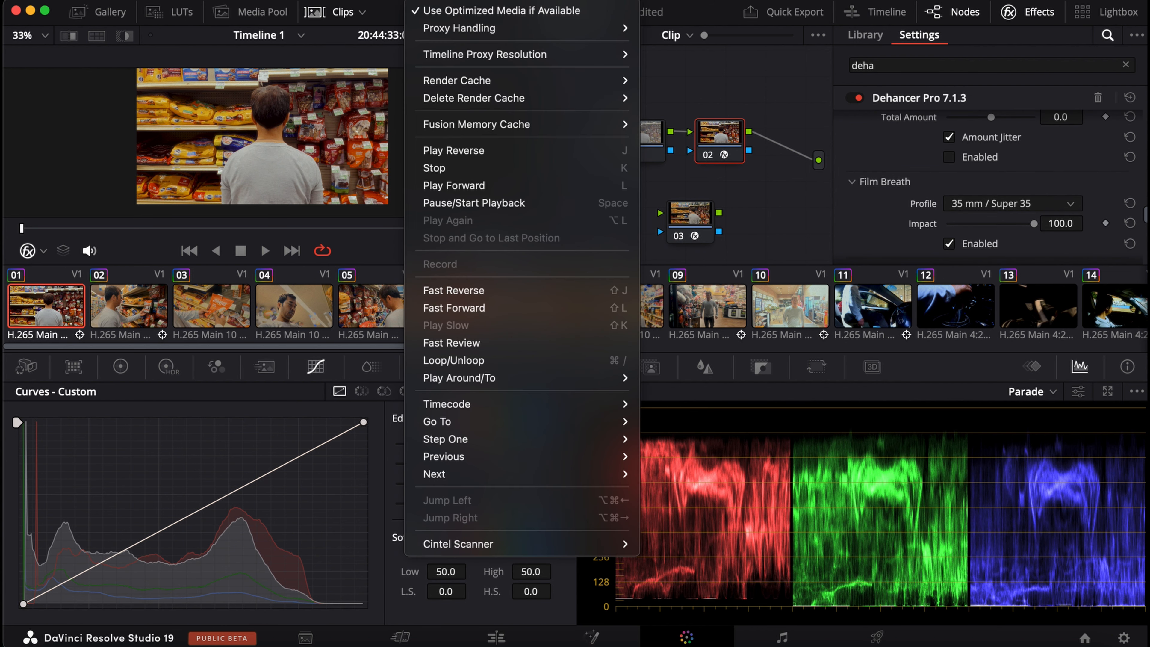
mouse_move(450, 53)
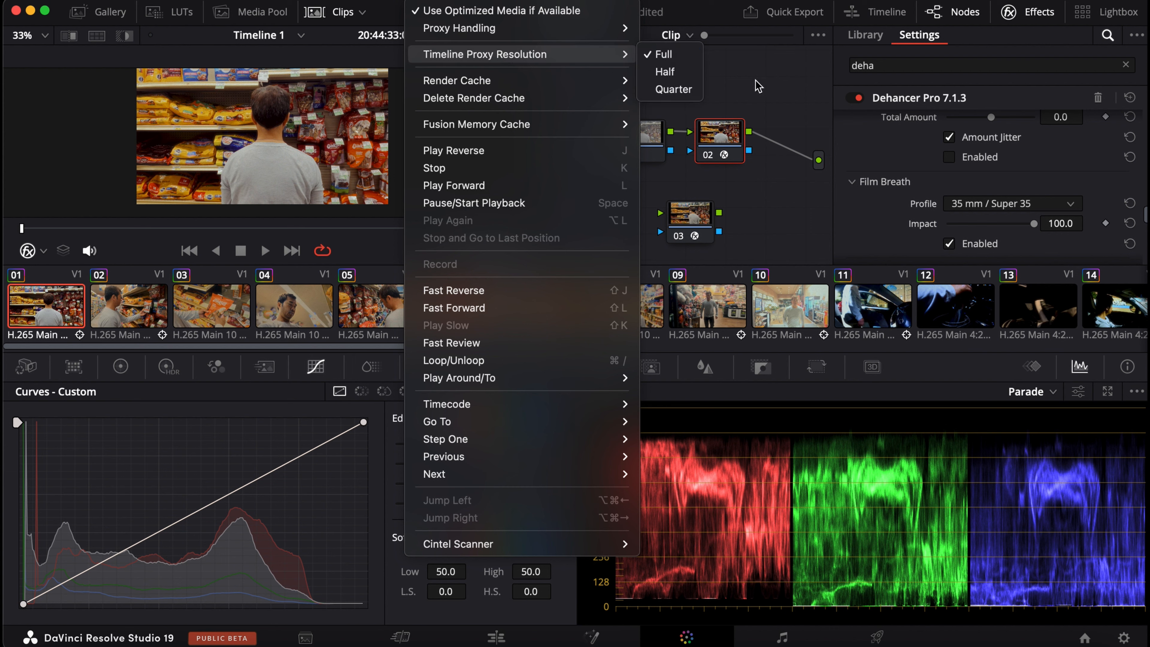
left_click(685, 89)
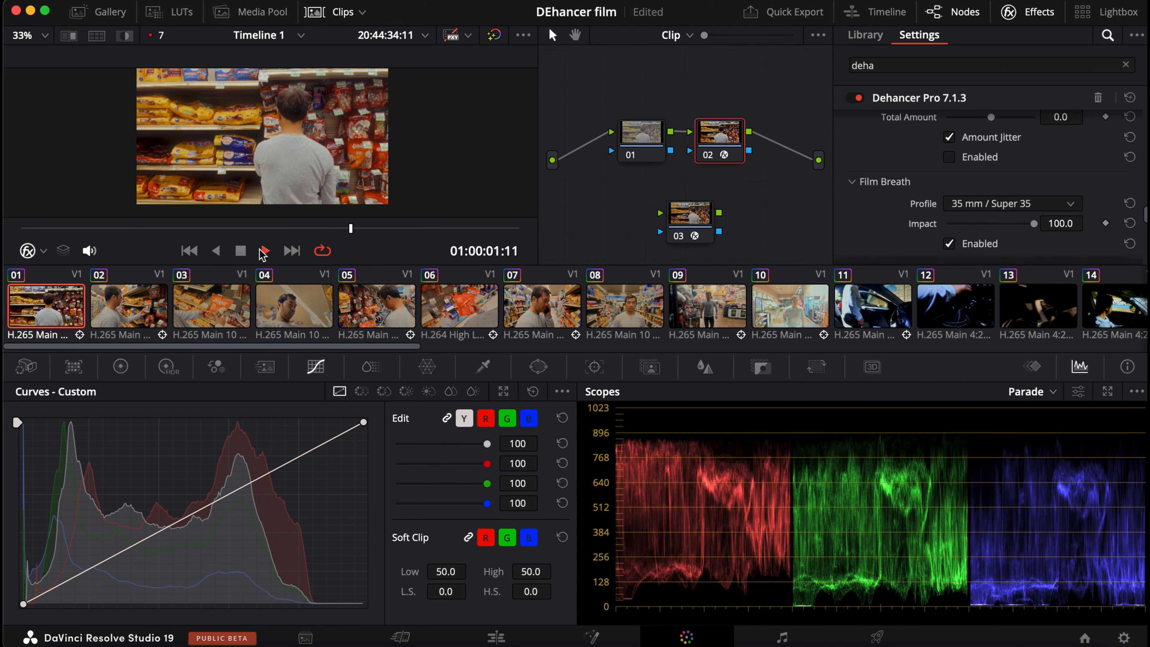
left_click(240, 251)
Enable Gate Weave with the 35 mm / Super 35 profile at 100.0 Impact, leaving Overscan off.
scroll(1118, 218, "down", 5)
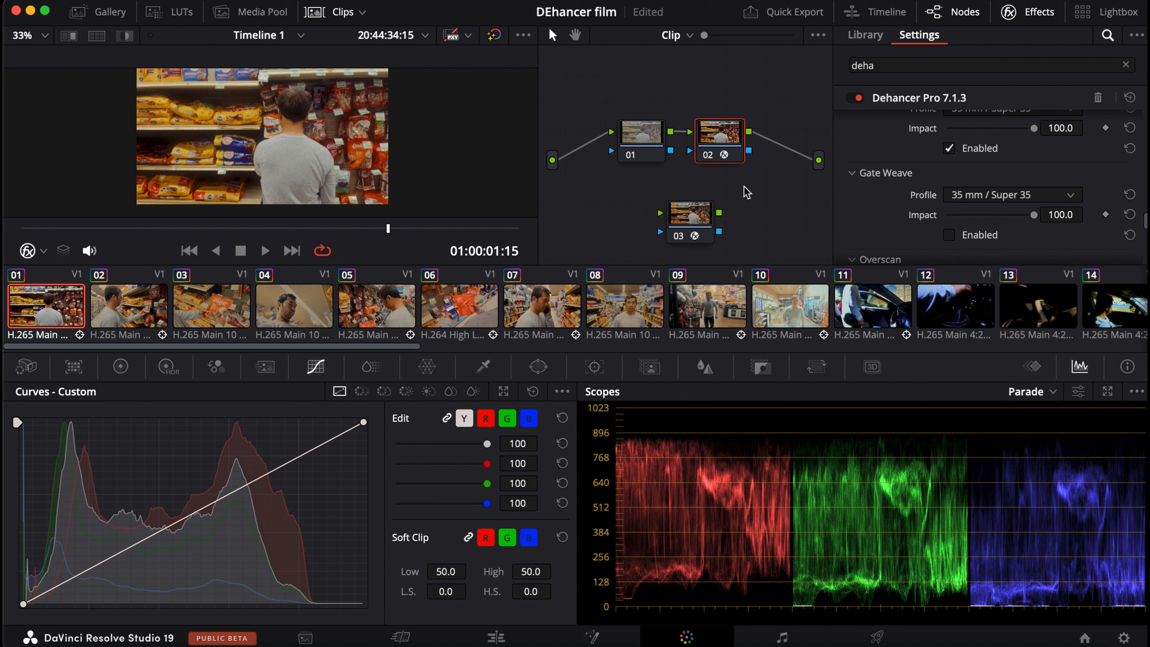
scroll(1004, 218, "down", 5)
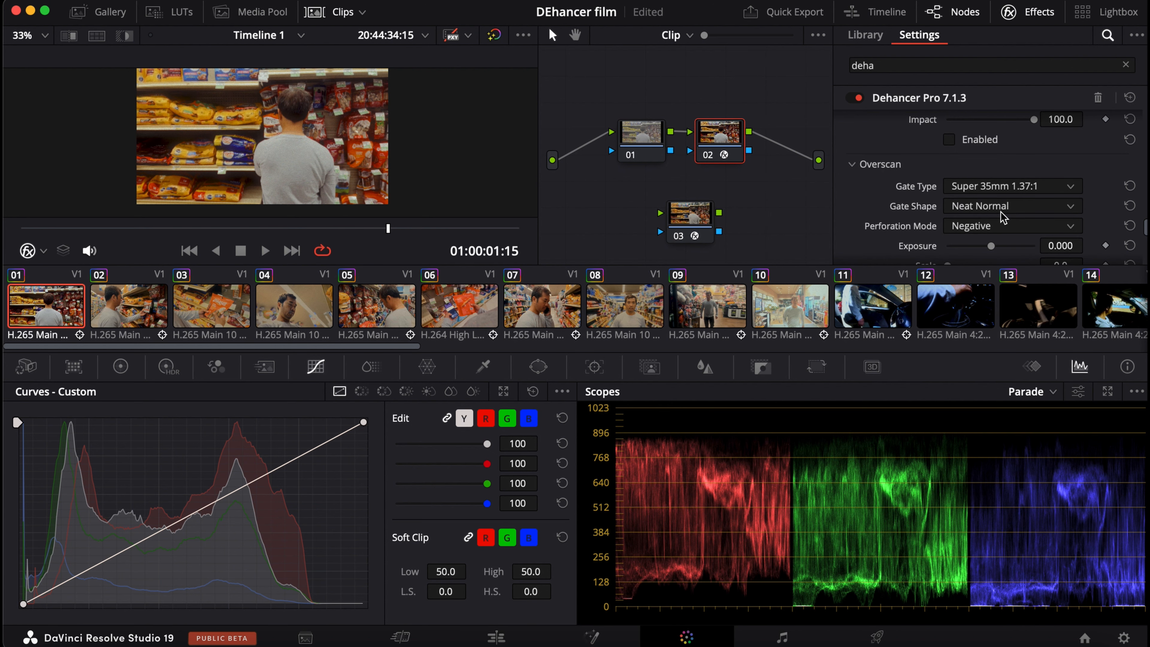
scroll(1017, 212, "up", 3)
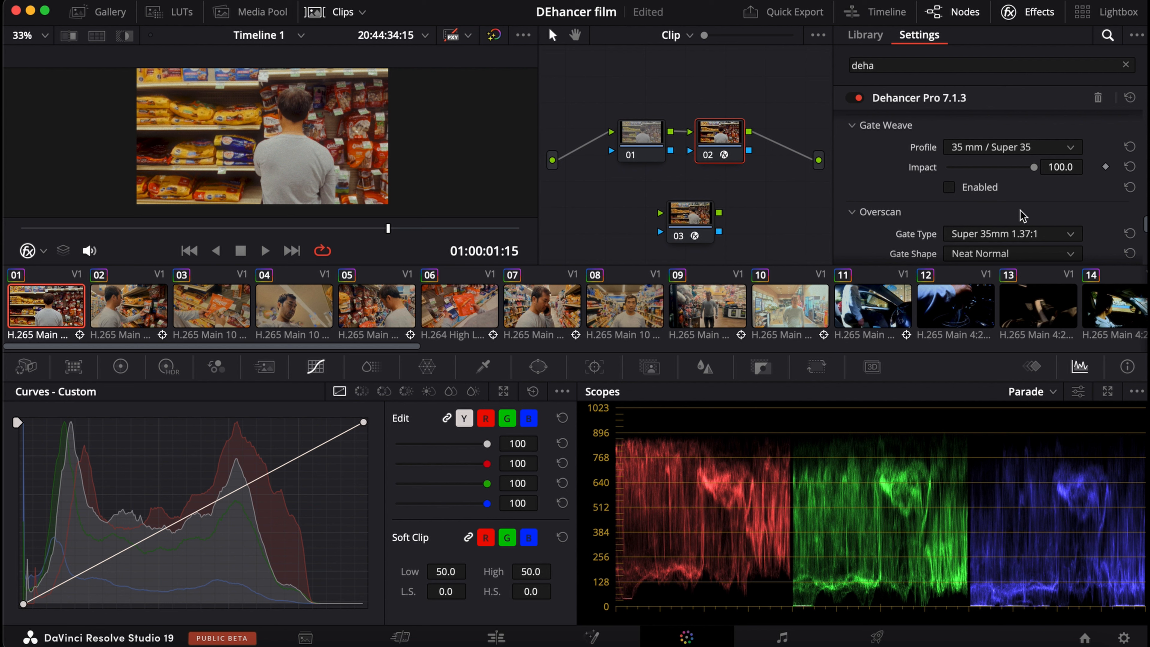
scroll(1004, 204, "up", 3)
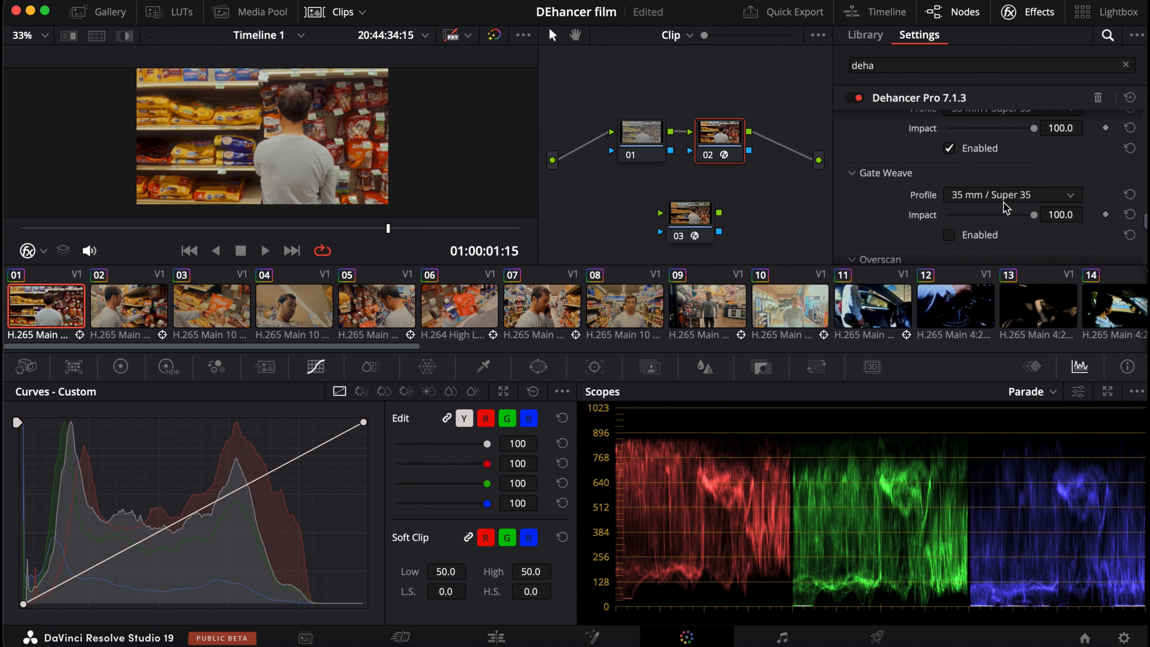
left_click(954, 236)
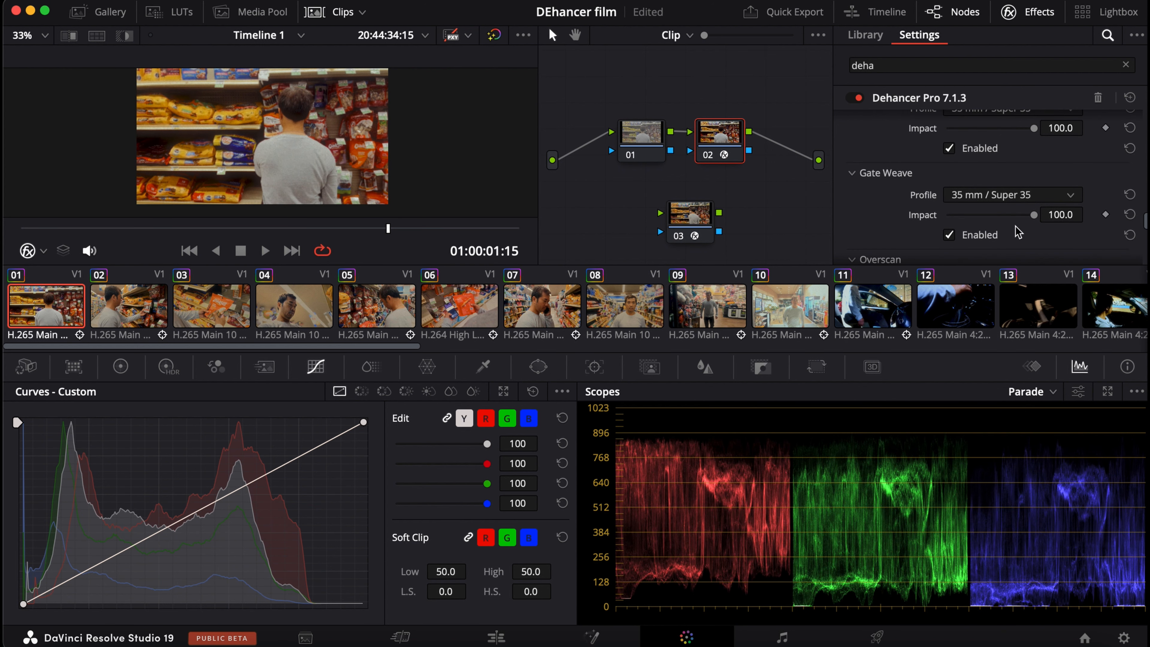
Scrub the clip back to 01:00:00:22 and set the timeline proxy resolution to Full.
left_click_drag(384, 231, 229, 230)
scroll(328, 163, "up", 5)
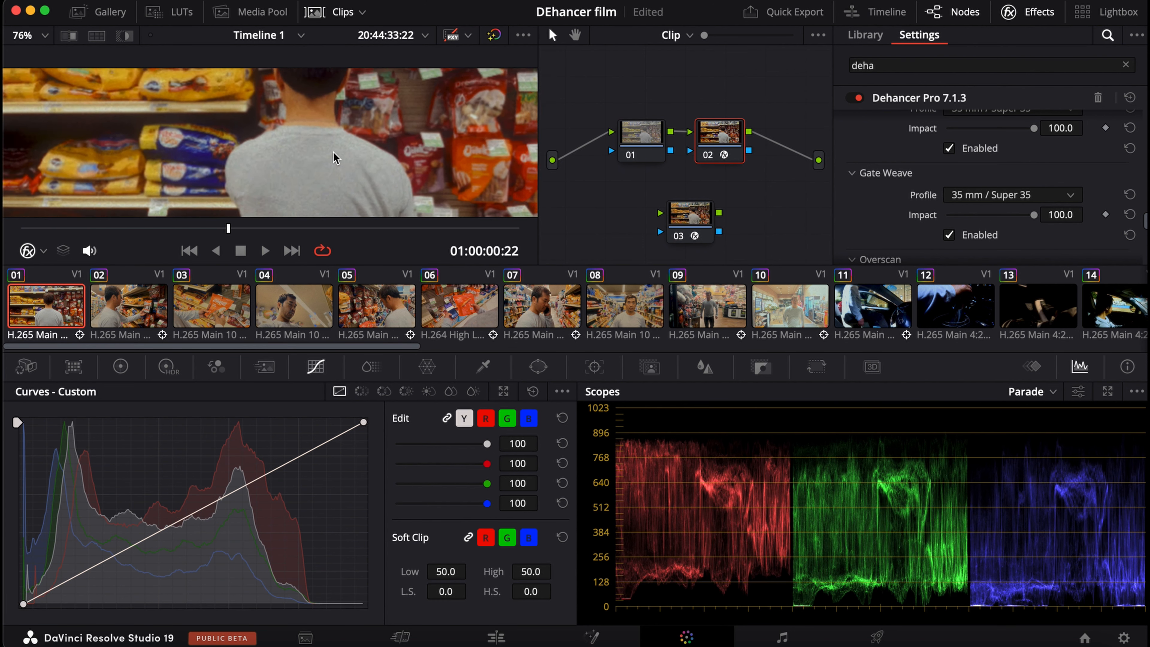
left_click(427, 1)
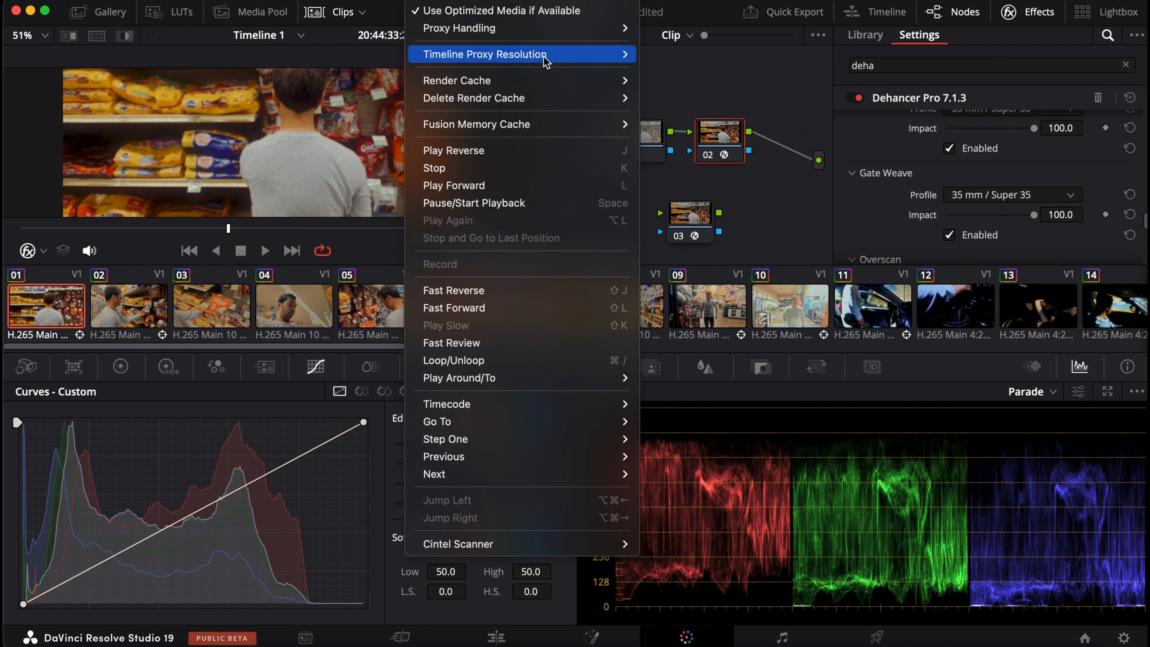
mouse_move(549, 51)
left_click(663, 54)
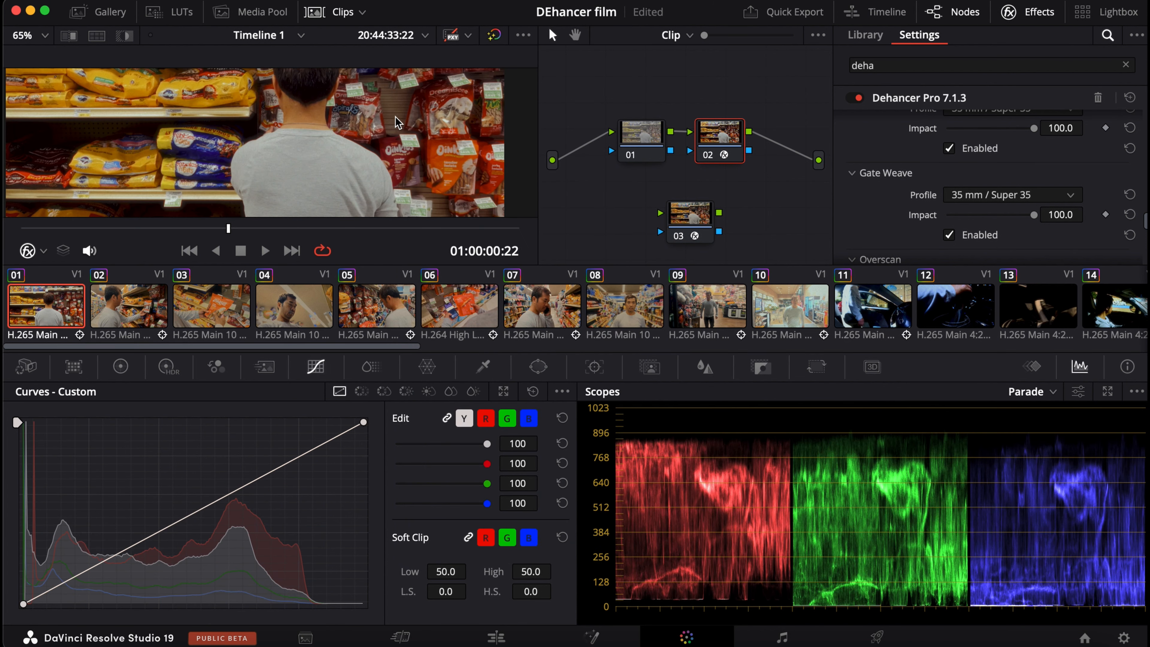
Inspect the graded image up close around the shoulders and the shelf edge, and return to the whole frame.
scroll(396, 119, "up", 5)
scroll(396, 119, "down", 5)
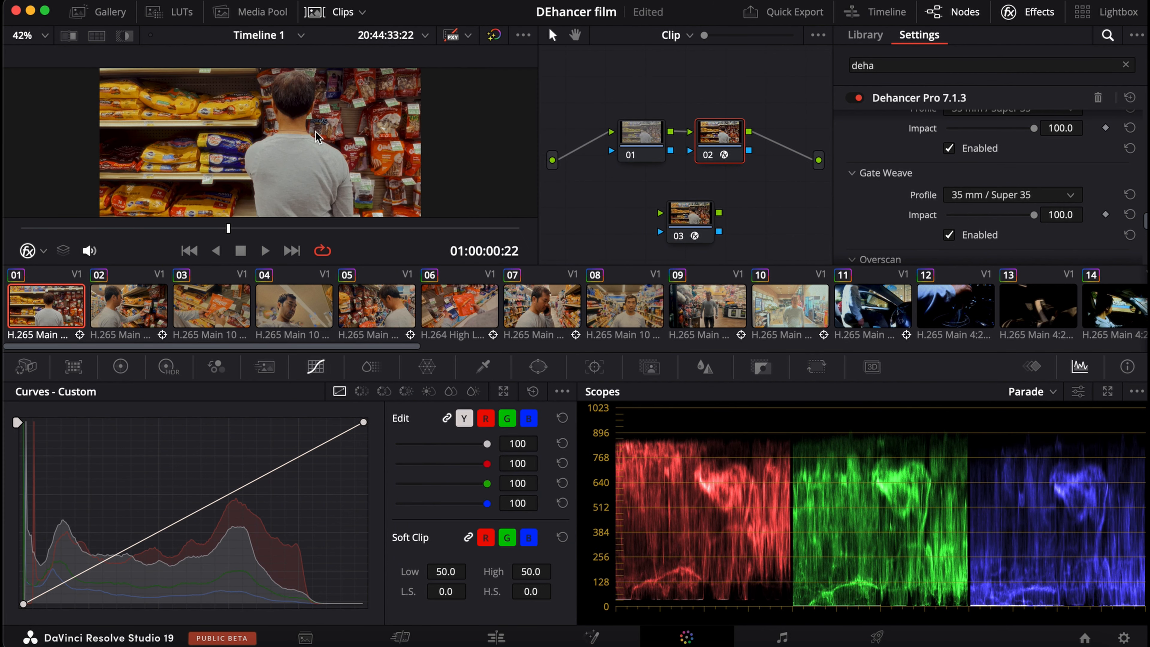
scroll(329, 158, "up", 3)
scroll(329, 157, "up", 7)
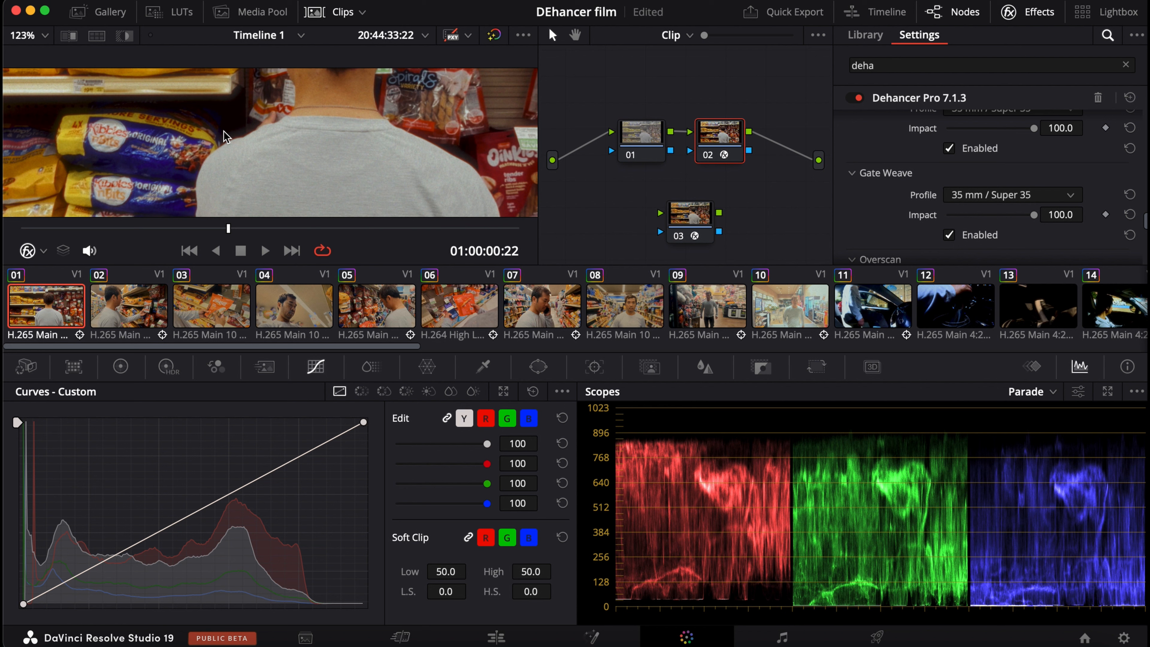
right_click(241, 136)
mouse_move(321, 180)
left_click(316, 113)
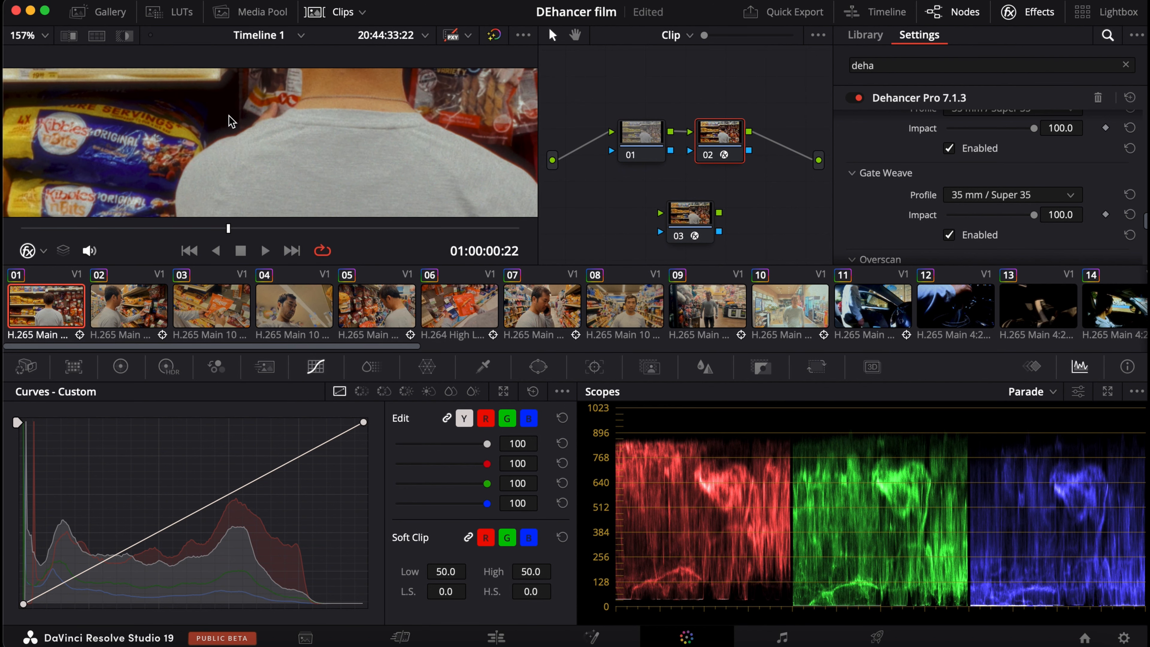
left_click_drag(228, 116, 440, 233)
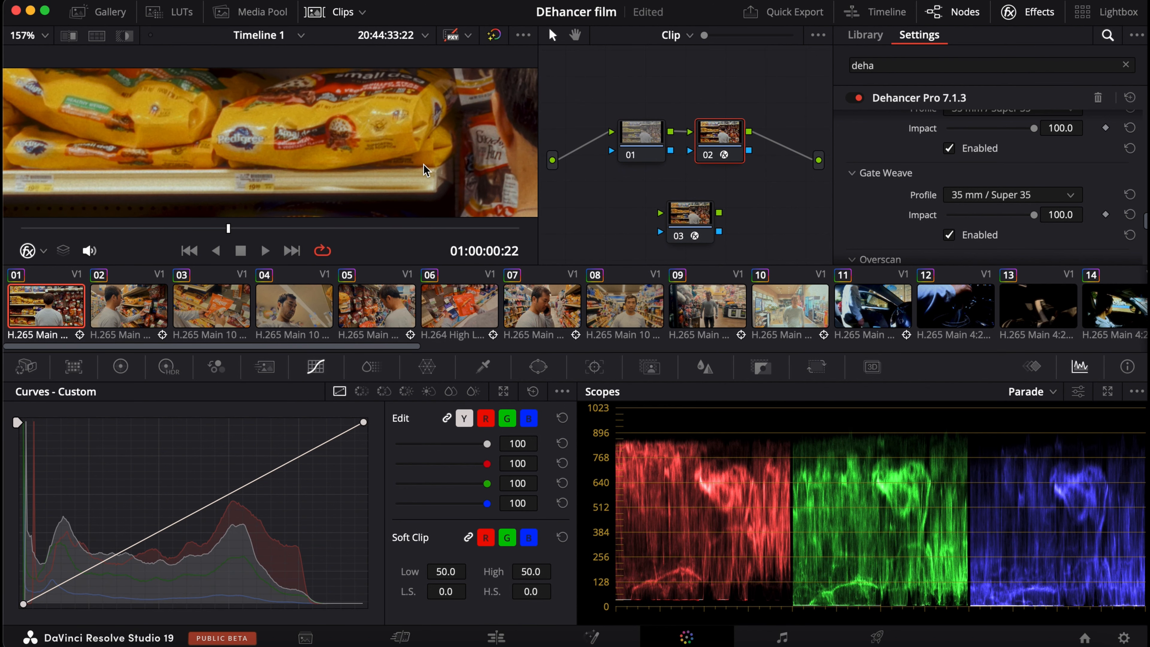
scroll(304, 145, "down", 3)
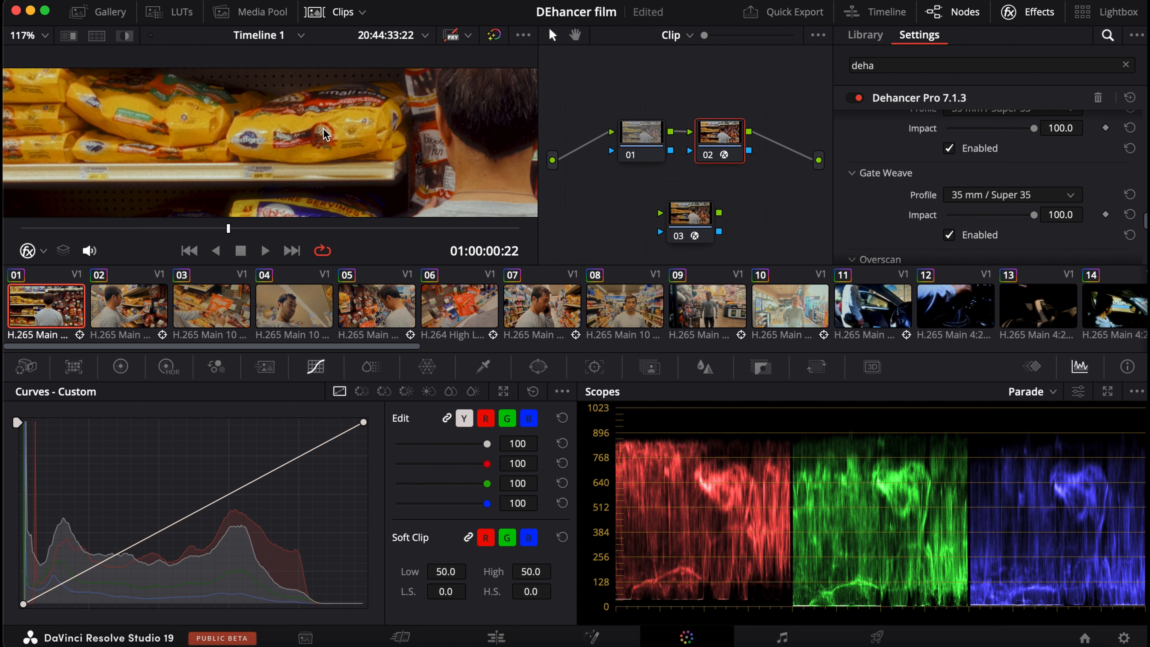
scroll(322, 127, "down", 5)
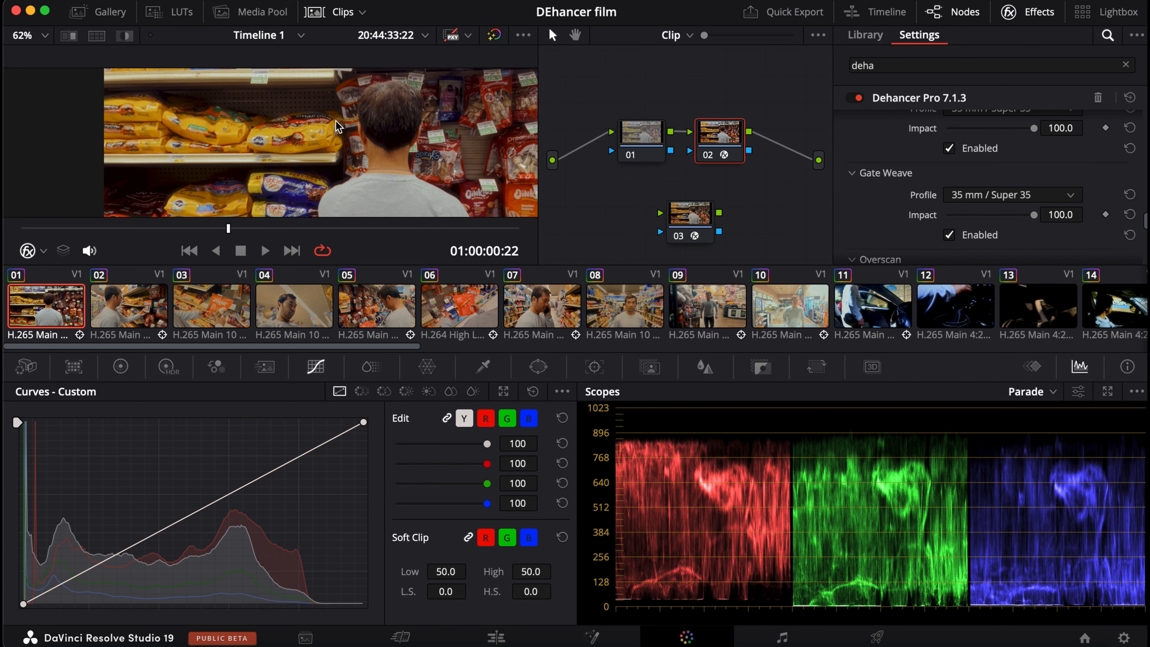
scroll(336, 127, "down", 4)
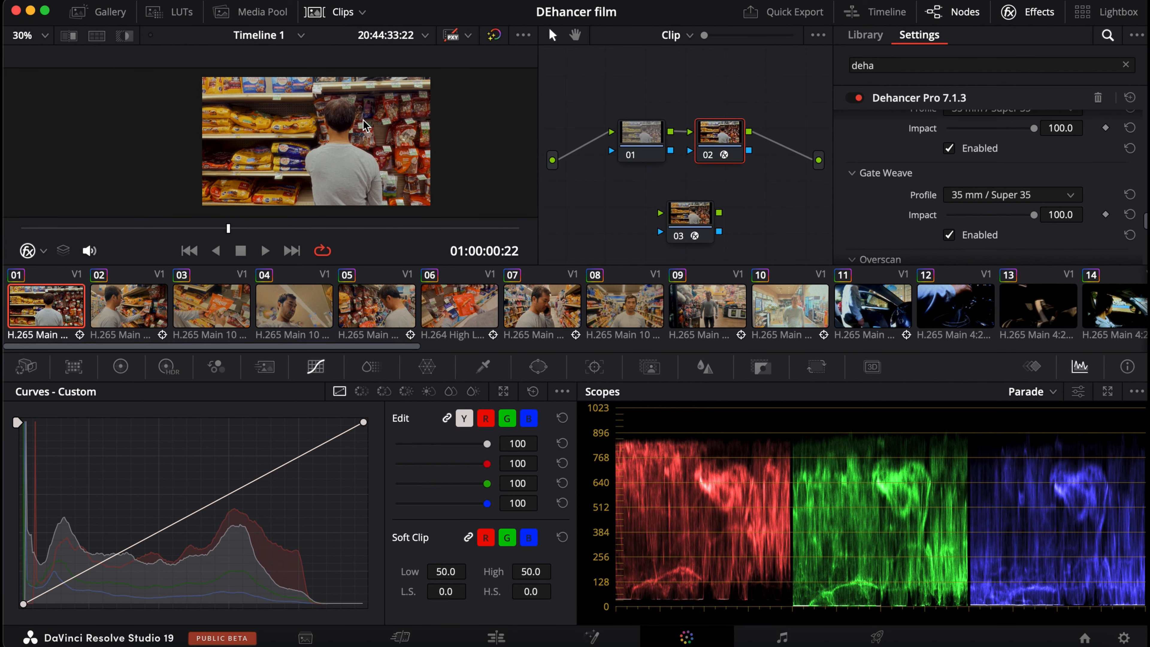
Enable the Vignette in Dehancer Pro with Exposure -0.250, Size 50.0 and Feather 100.0.
scroll(921, 222, "down", 5)
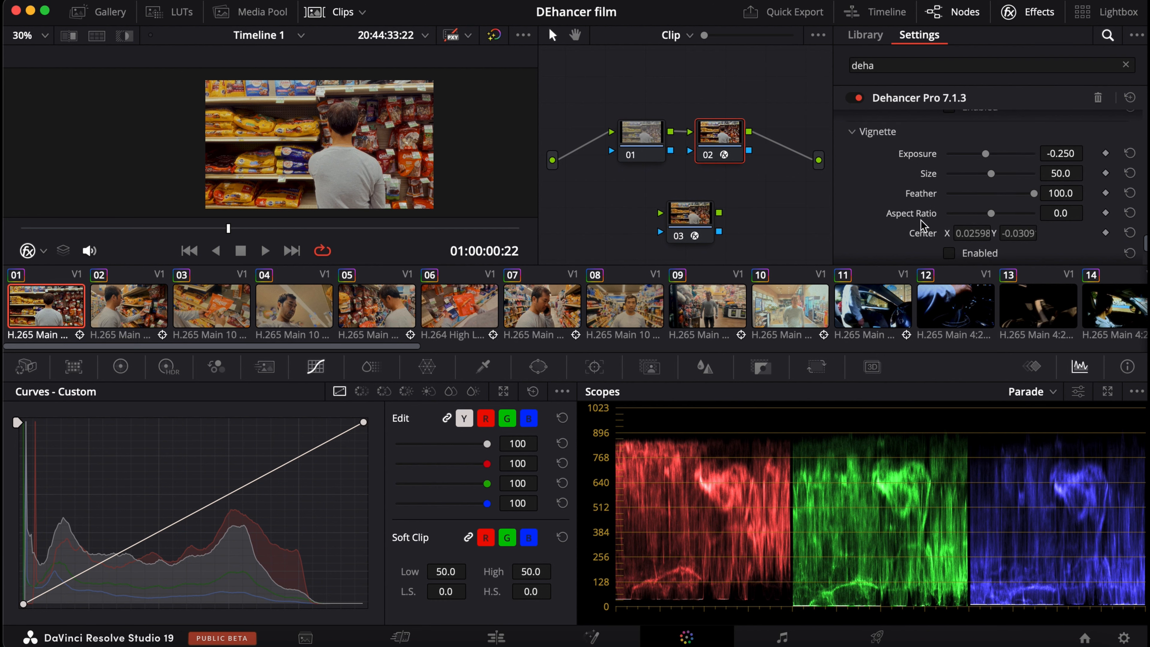
scroll(987, 222, "down", 2)
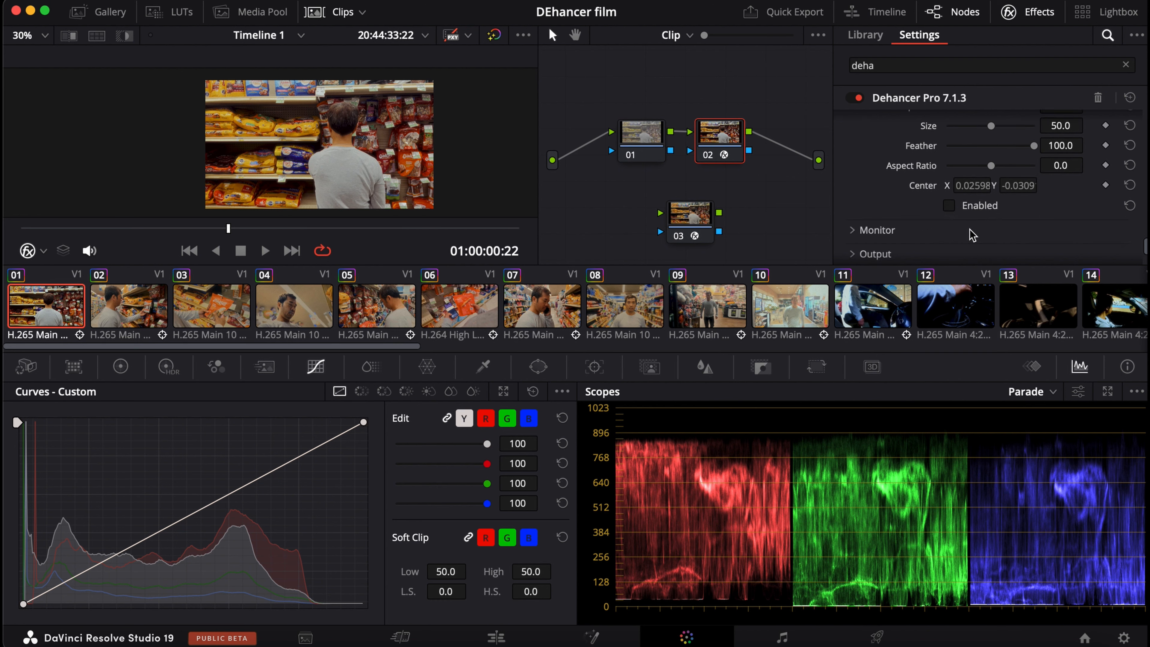
left_click(972, 208)
Examine the vignetted film look on the supermarket clip up close and in the whole frame.
scroll(385, 153, "up", 1)
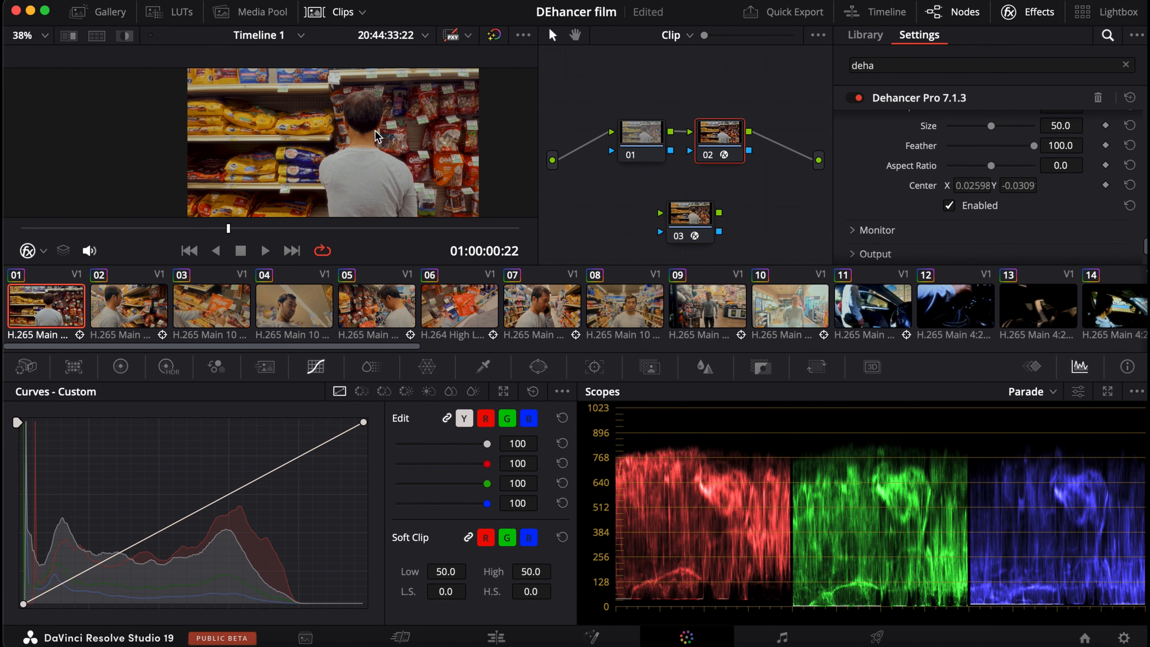
scroll(377, 136, "down", 1)
scroll(890, 205, "down", 5)
scroll(918, 219, "up", 5)
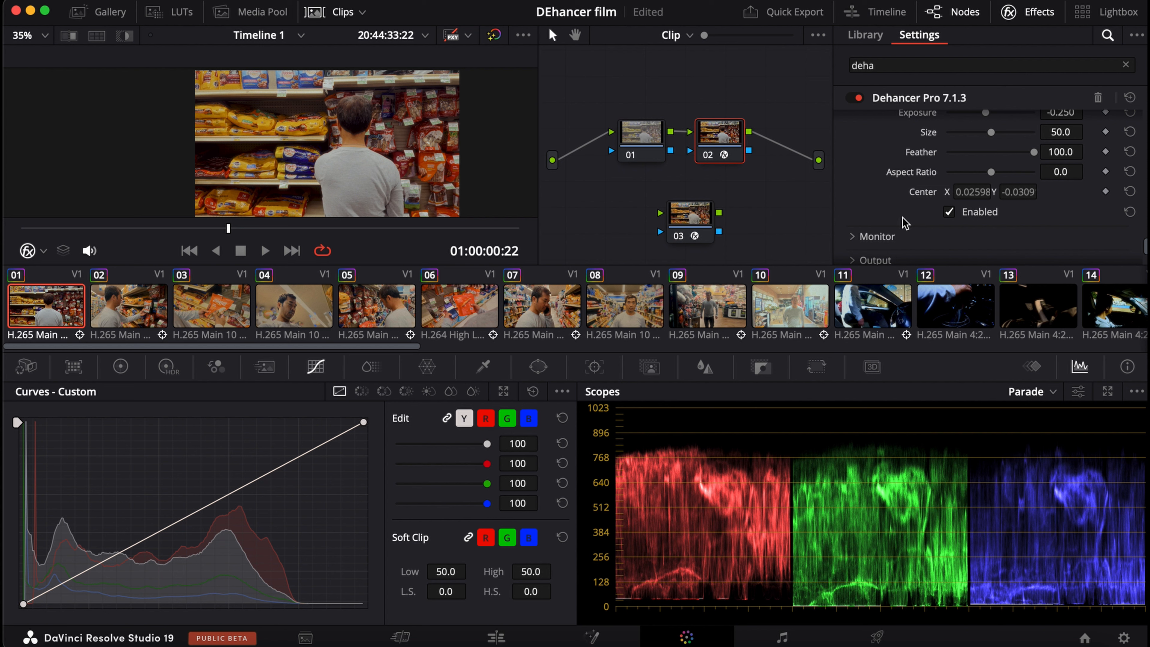
scroll(319, 120, "right", 5)
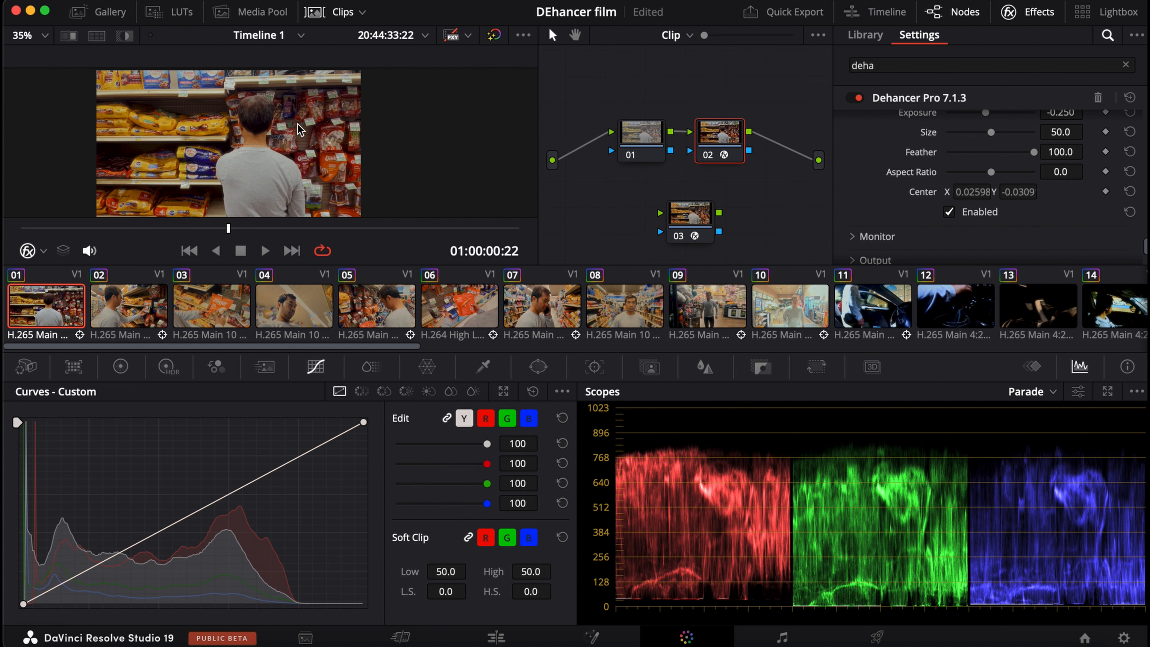
scroll(320, 120, "left", 1)
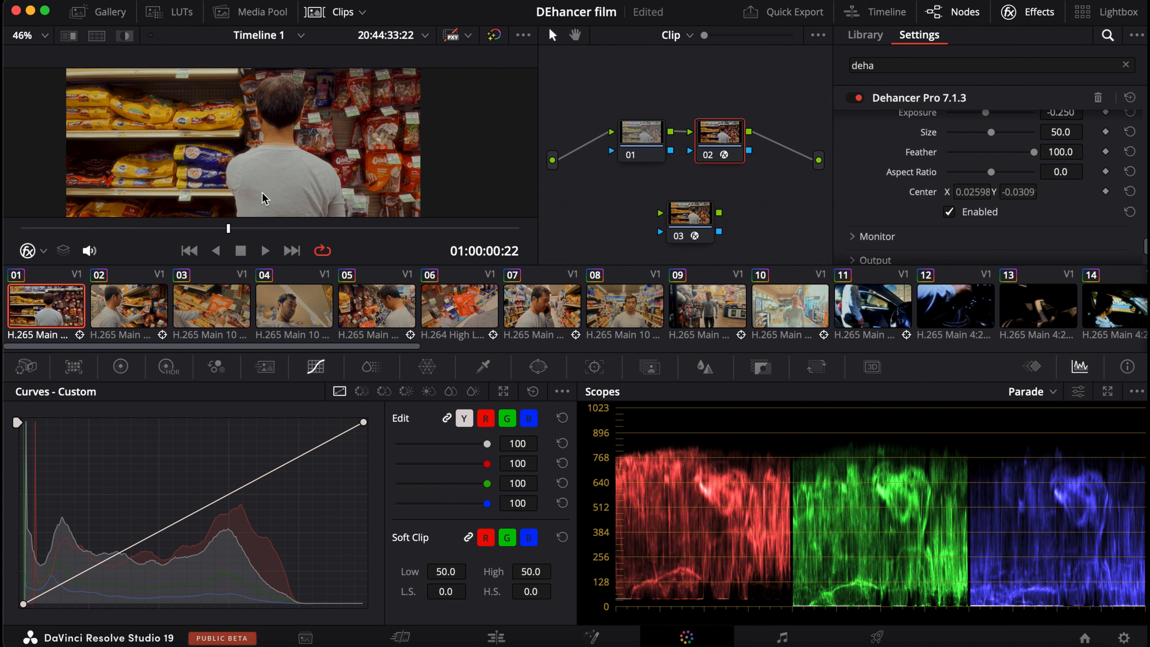
scroll(265, 198, "up", 3)
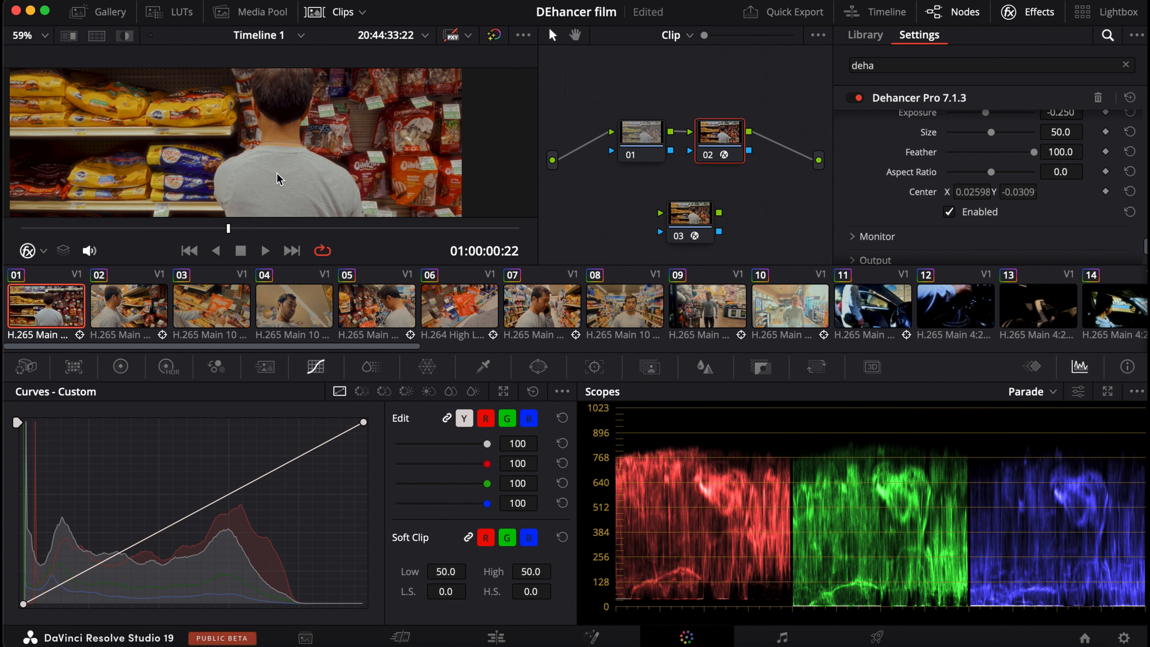
scroll(274, 173, "down", 5)
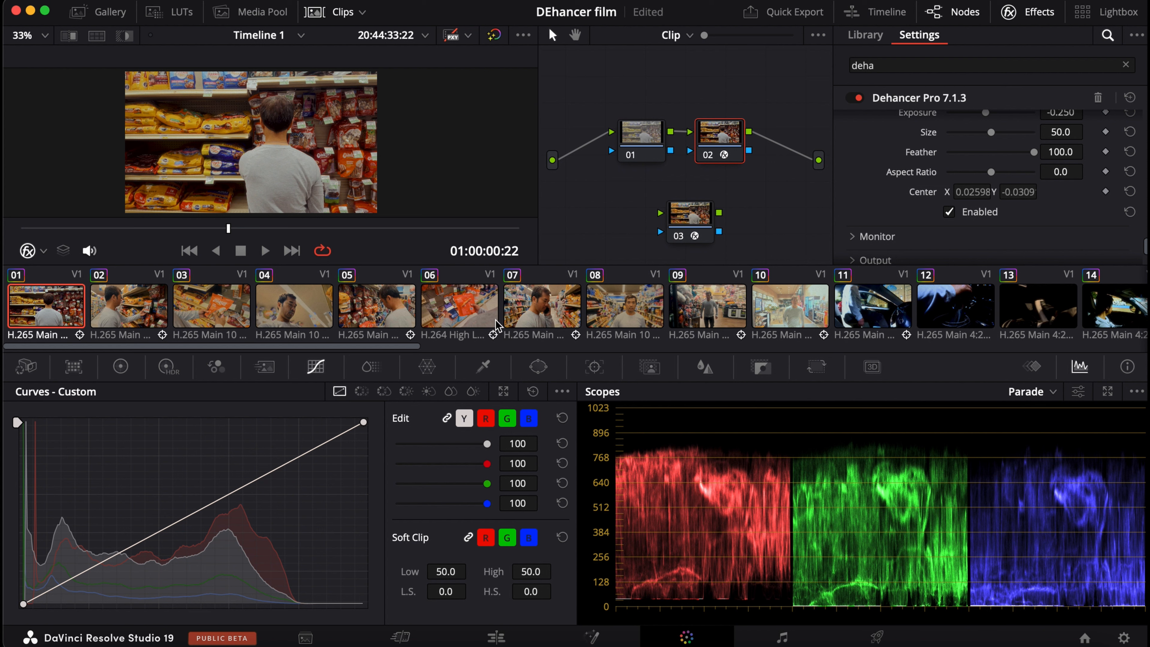
Open clip 08, take its existing Dehancer node 02 out of the node chain, and scrub to 01:00:49:20.
left_click(644, 315)
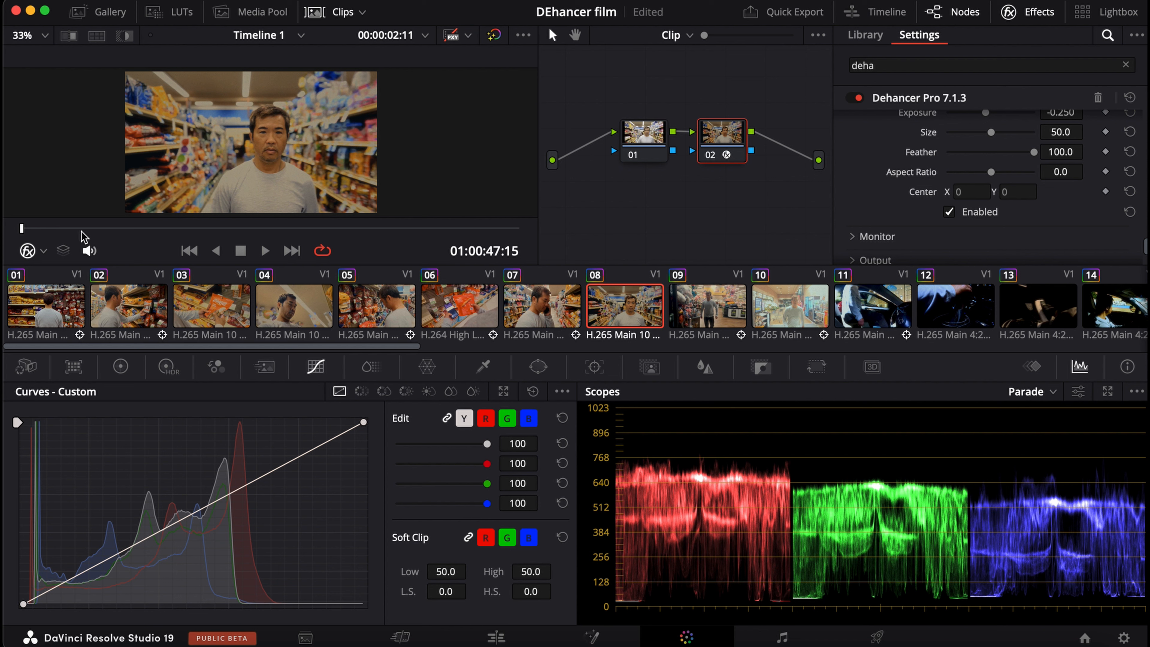
left_click_drag(24, 230, 226, 230)
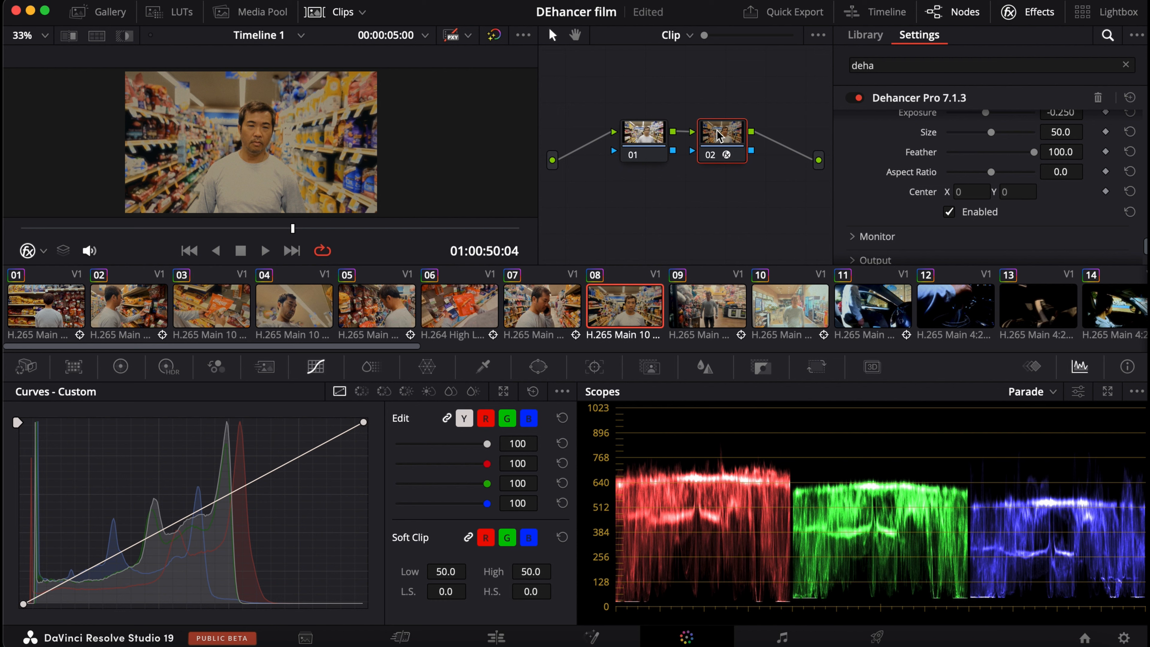
left_click_drag(720, 136, 819, 160)
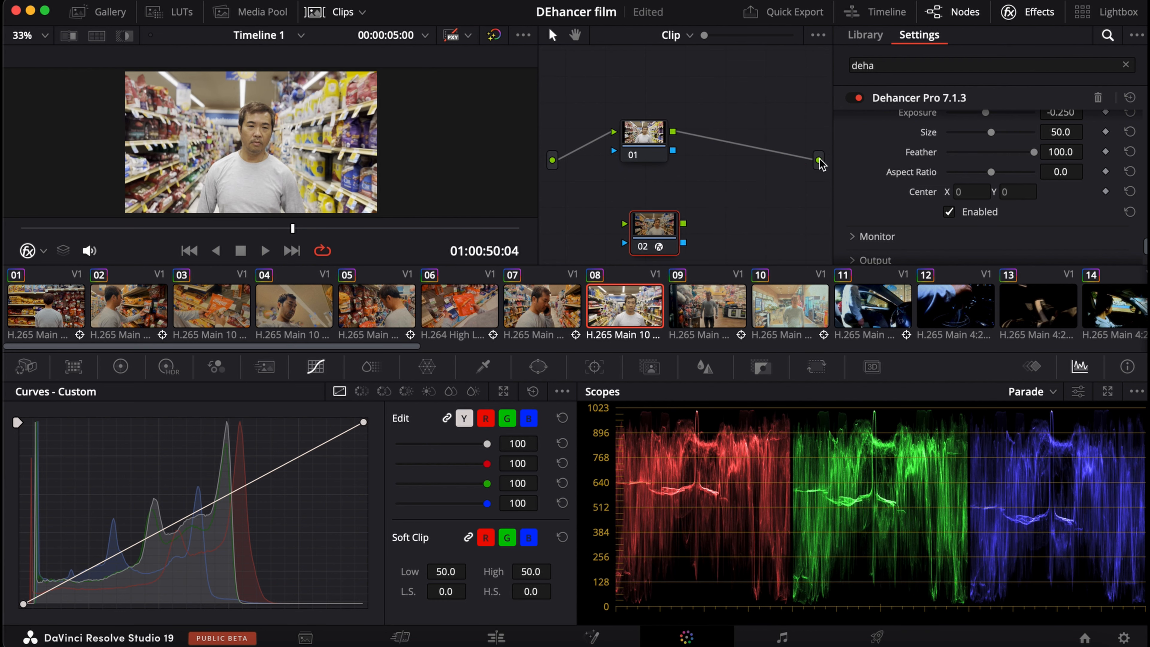
left_click_drag(292, 228, 256, 232)
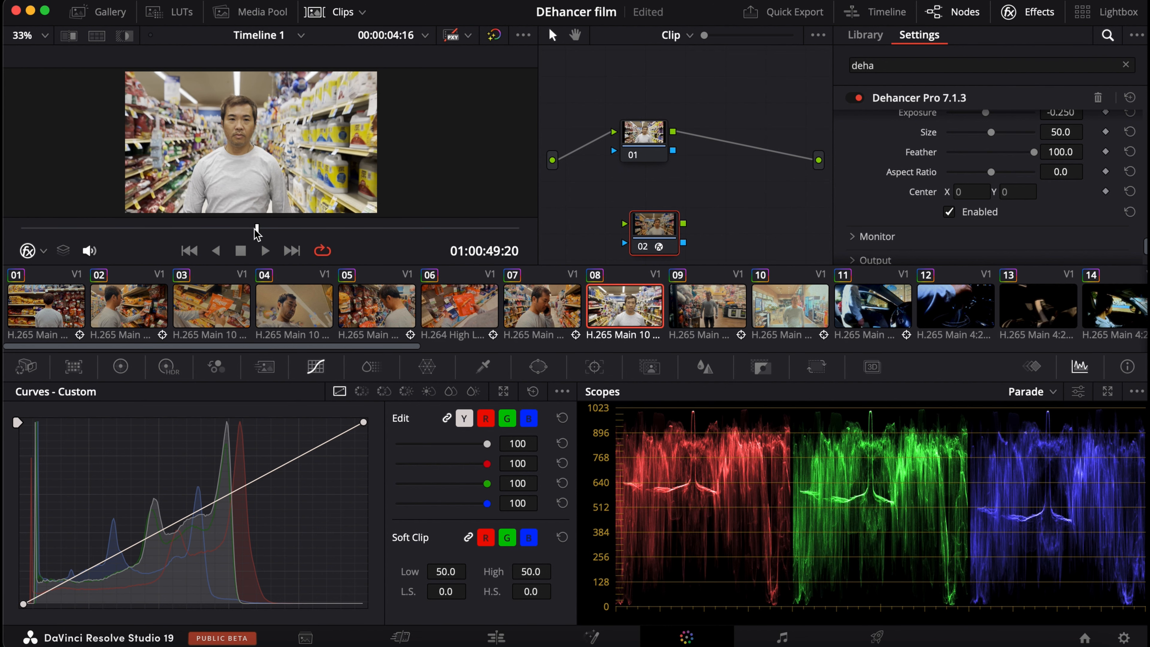
Add a serial node after node 01 of clip 08 and apply Dehancer Pro 7.1.3 to it.
right_click(637, 133)
mouse_move(679, 211)
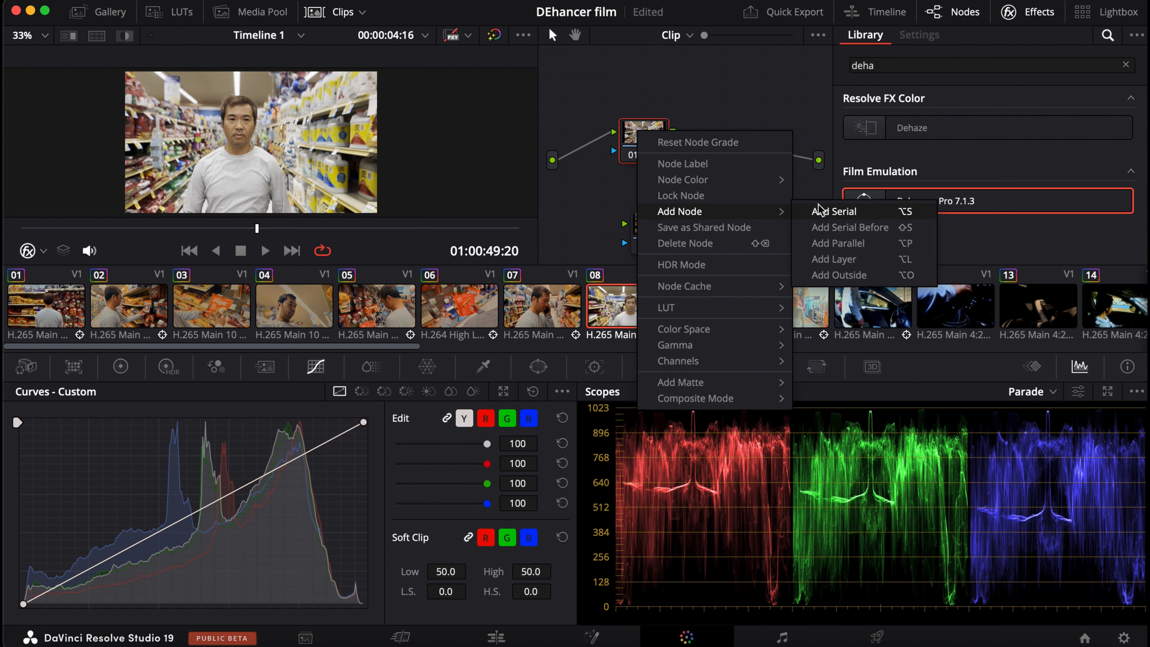
left_click(819, 213)
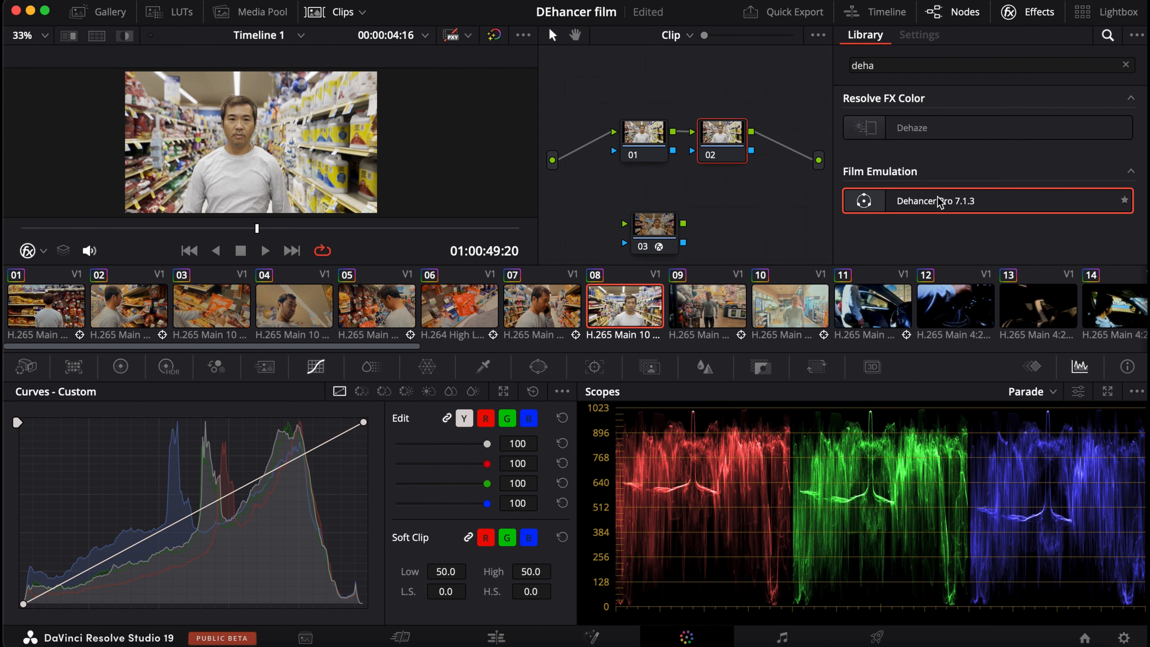
left_click_drag(945, 198, 723, 136)
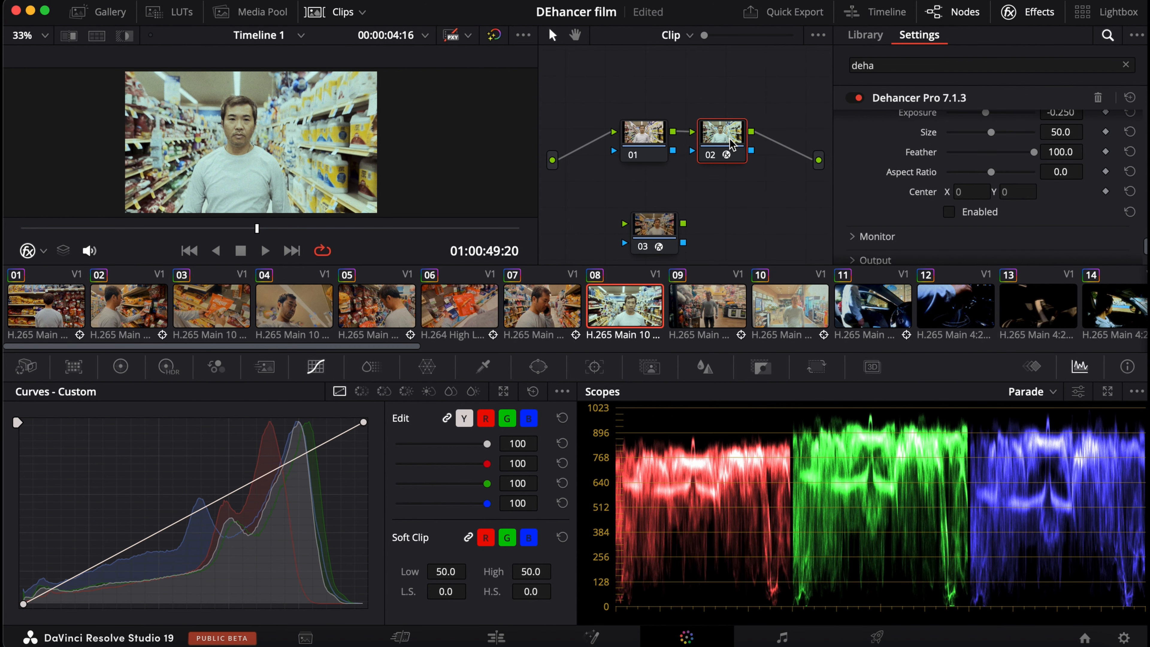
Set Dehancer Pro's input Exposure Comp. to about 0.084 on clip 08's new node.
scroll(865, 174, "up", 20)
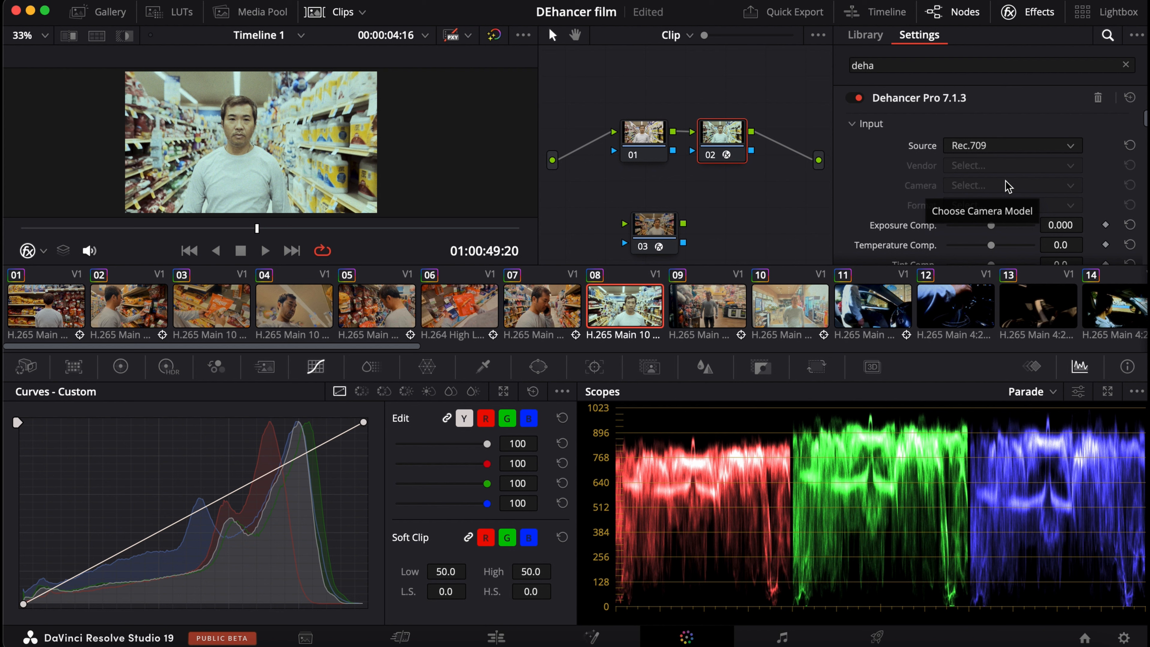
scroll(978, 224, "down", 3)
scroll(987, 208, "up", 2)
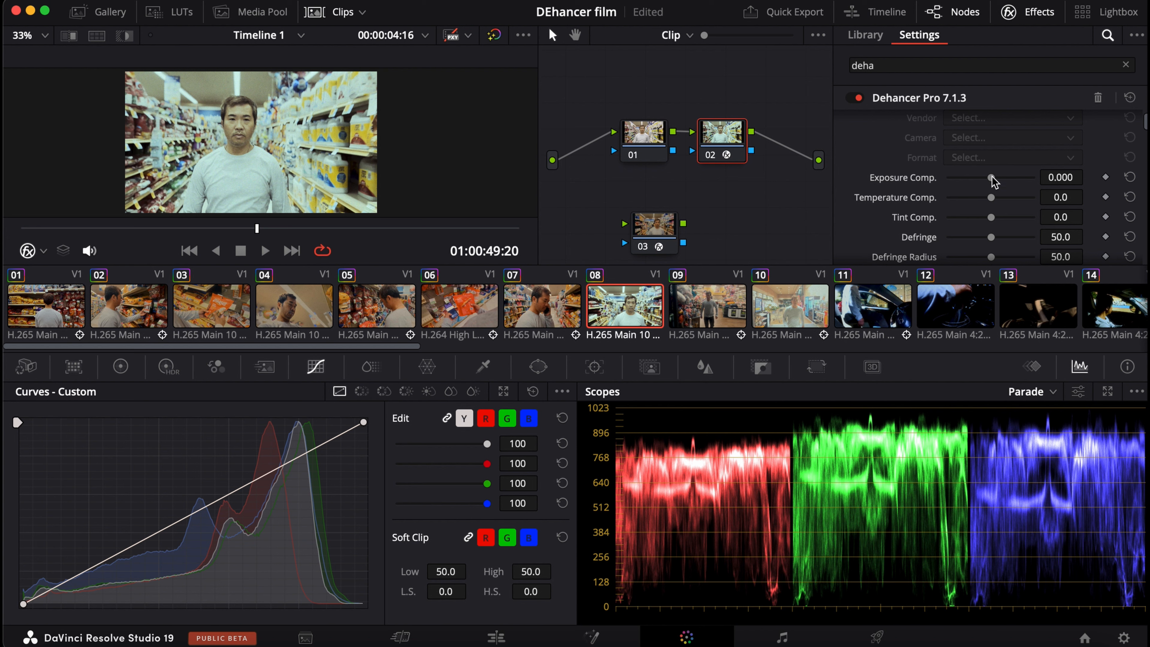
left_click_drag(993, 181, 993, 184)
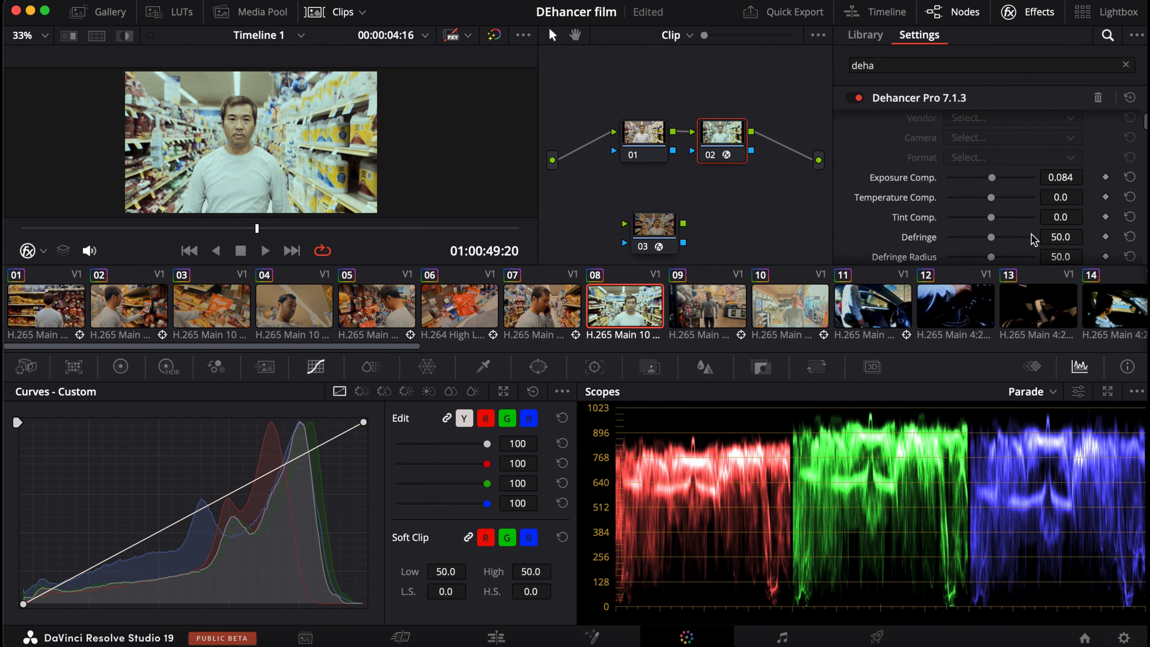
Choose Kodak Vision3 200T as the Film profile in Dehancer Pro.
scroll(996, 188, "down", 5)
scroll(1001, 192, "up", 2)
scroll(1003, 194, "down", 2)
left_click(1002, 181)
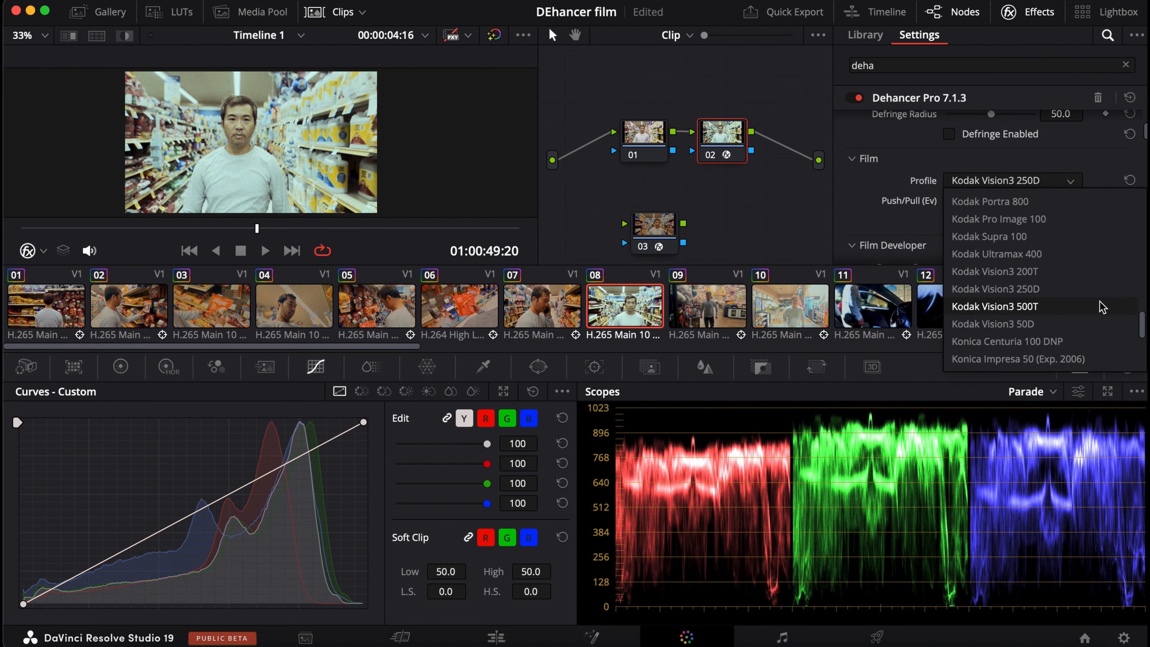
scroll(1087, 306, "down", 3)
scroll(1004, 265, "up", 6)
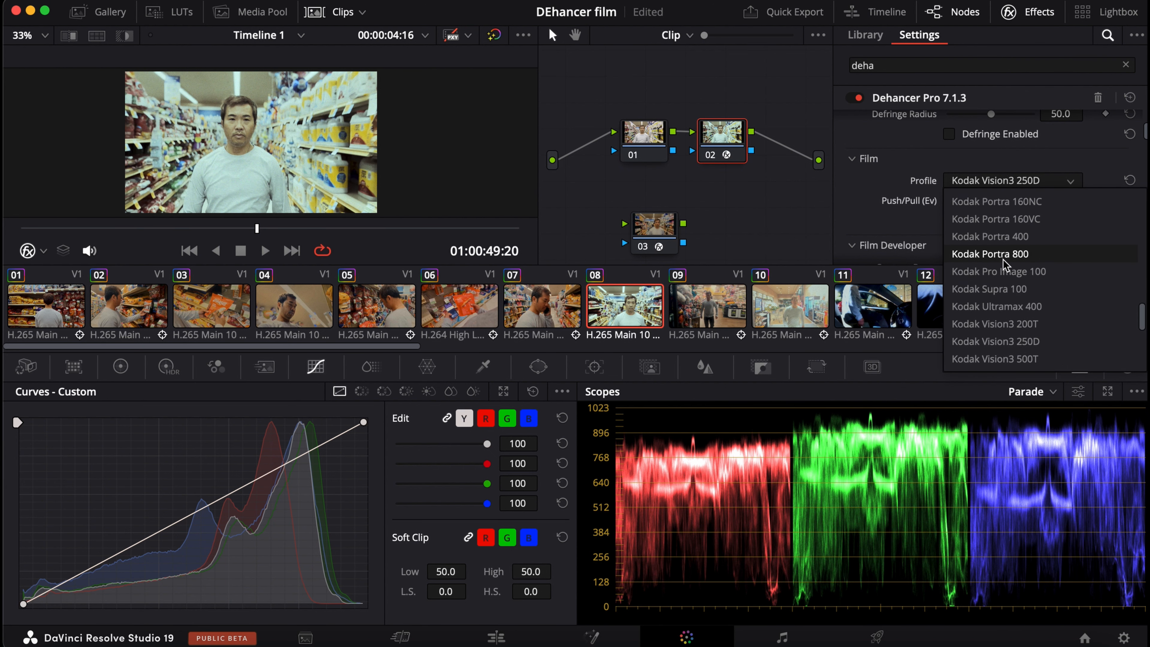
scroll(1008, 268, "up", 6)
scroll(1033, 298, "down", 9)
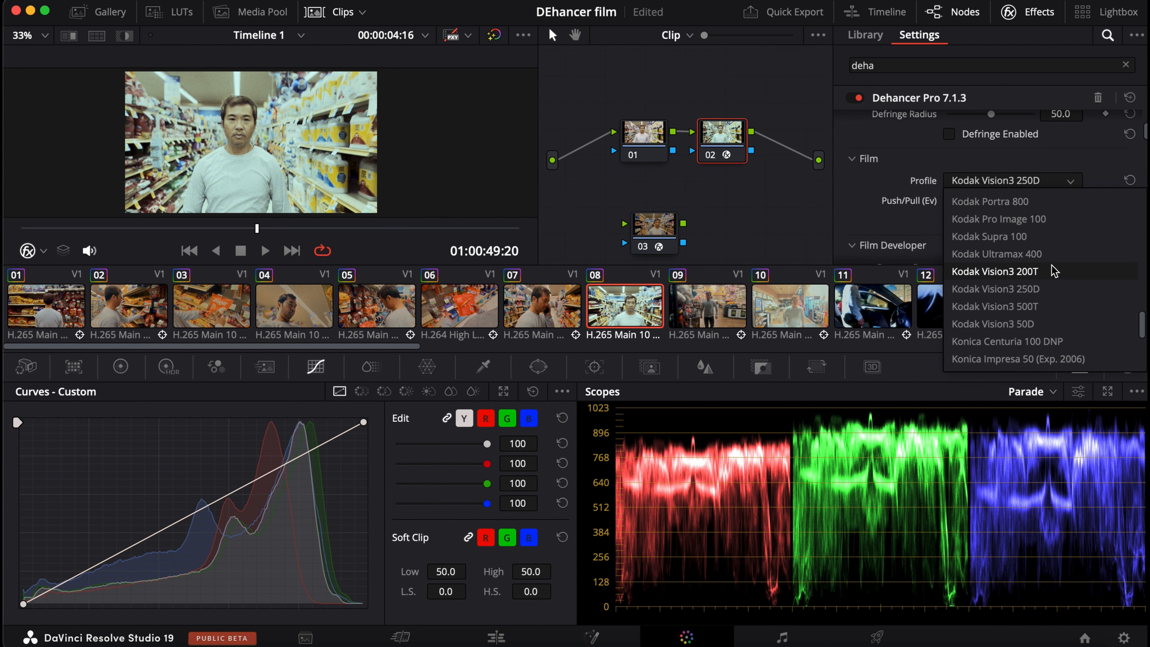
left_click(1051, 273)
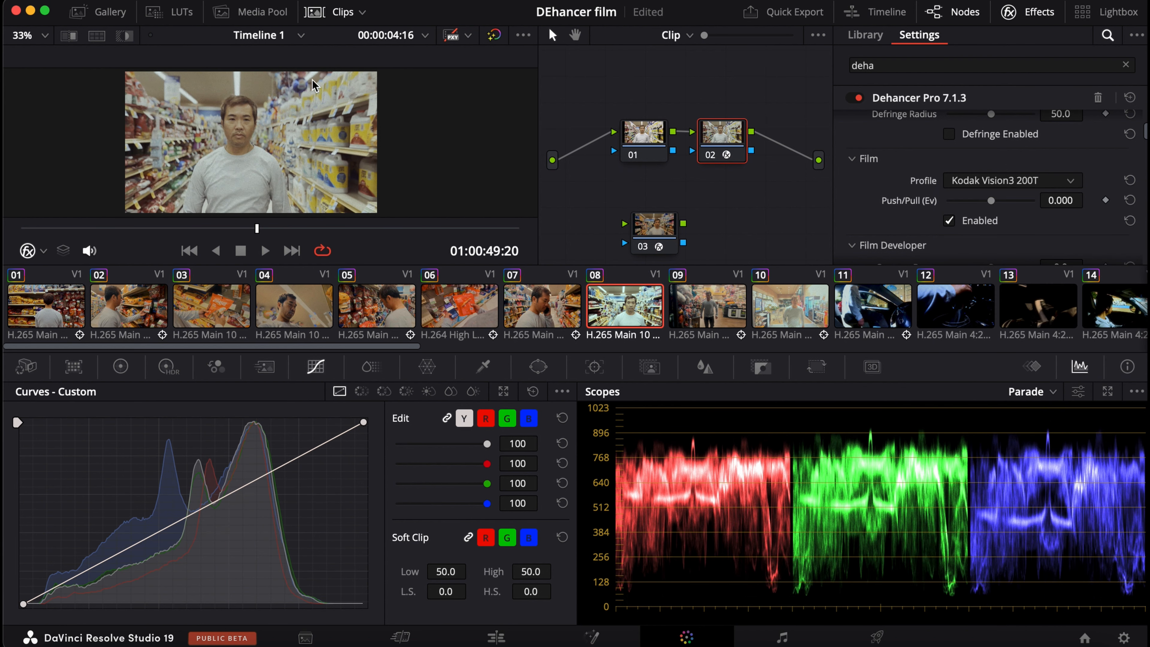
Enable Film Developer with Contrast Boost at about 65.1 and Color Boost at about 49.2.
scroll(988, 194, "down", 4)
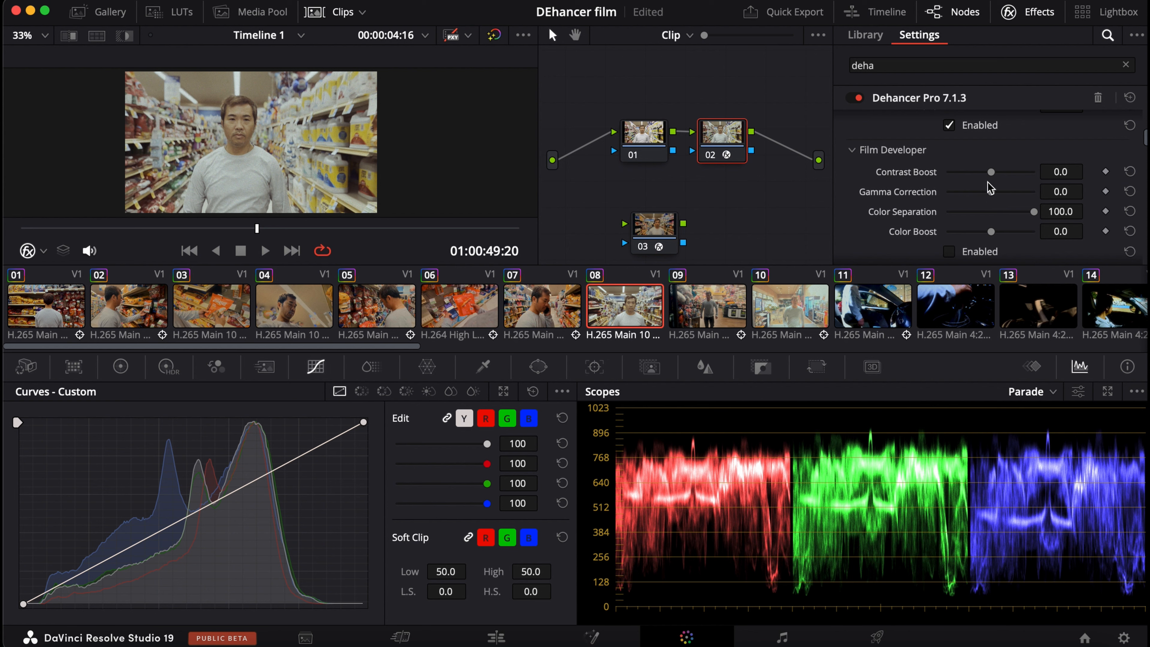
left_click_drag(995, 178, 1020, 177)
left_click(950, 252)
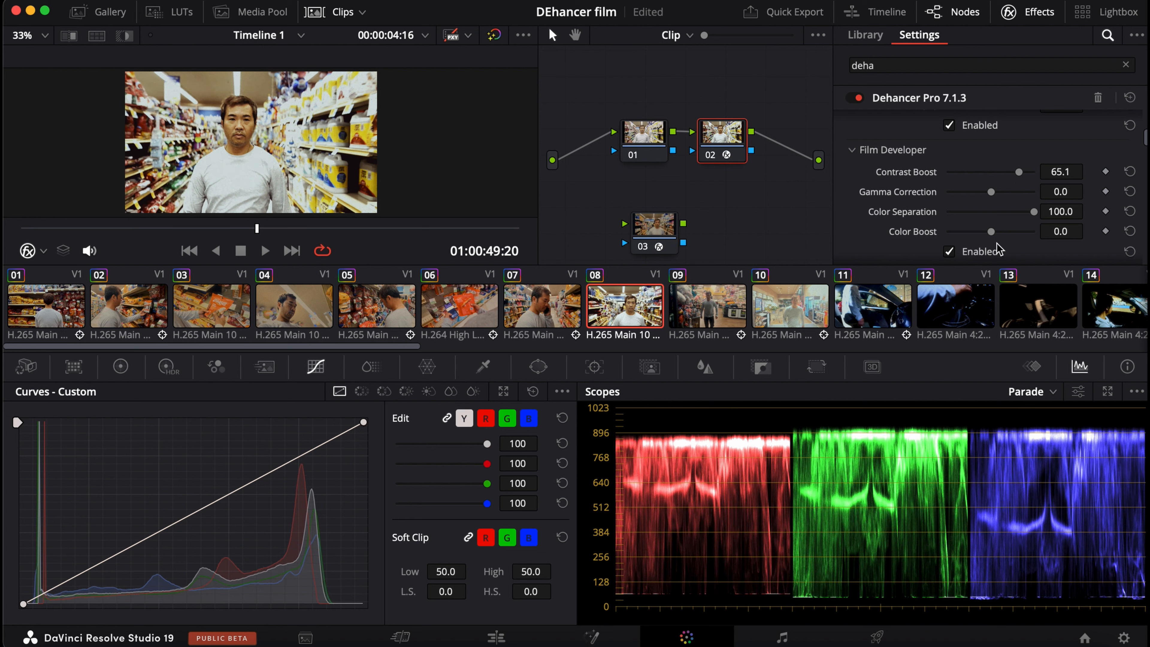
left_click_drag(991, 232, 1013, 239)
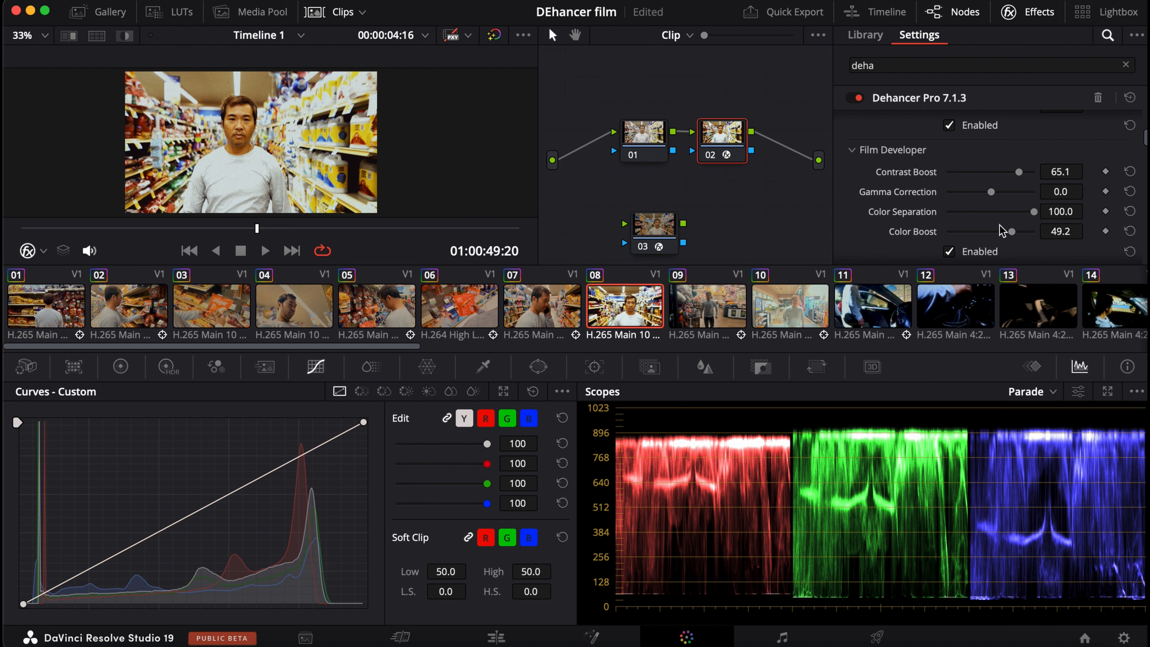
Enable Film Compression with Impact at about 81.7 and Color Density at about 86.3.
scroll(986, 211, "down", 5)
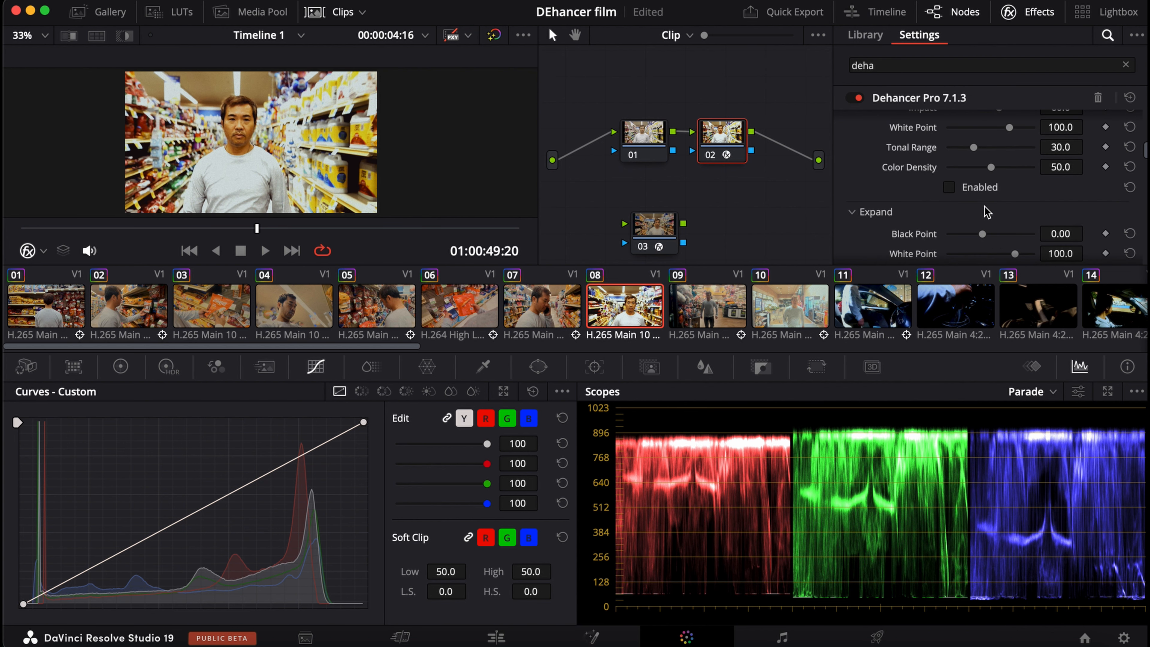
left_click(949, 187)
scroll(985, 193, "up", 3)
left_click_drag(998, 206, 1016, 240)
scroll(992, 247, "down", 2)
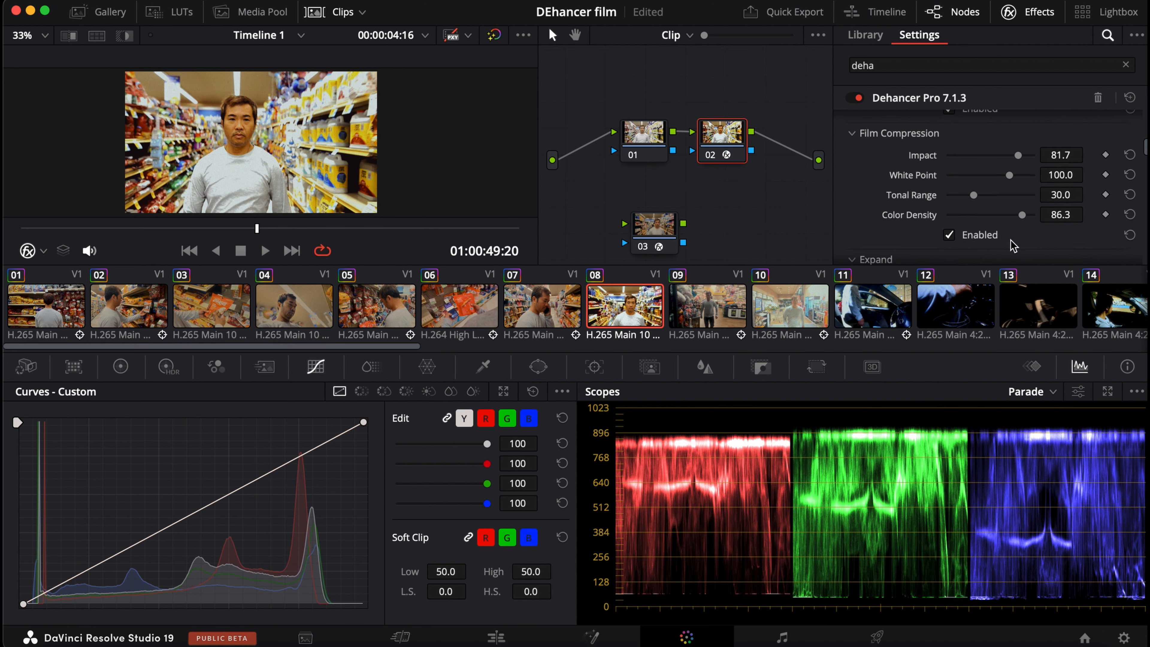
Remove the new Dehancer node from clip 08 and put the original Dehancer node back in the chain after node 01.
scroll(993, 220, "down", 5)
scroll(975, 199, "down", 5)
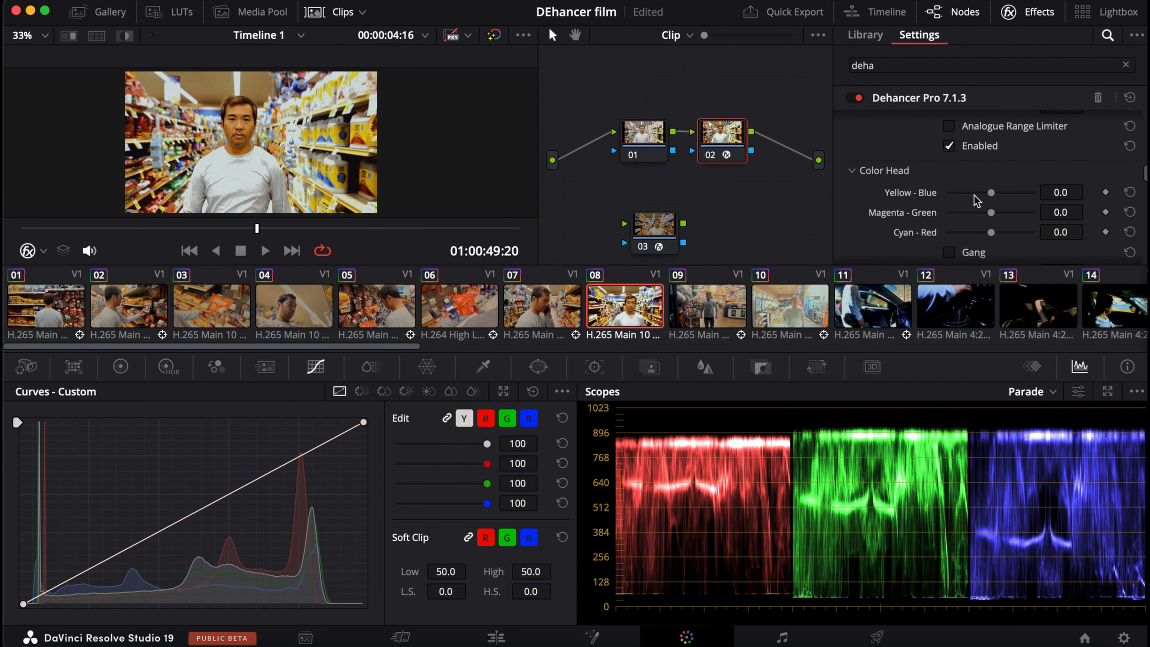
left_click_drag(722, 142, 681, 195)
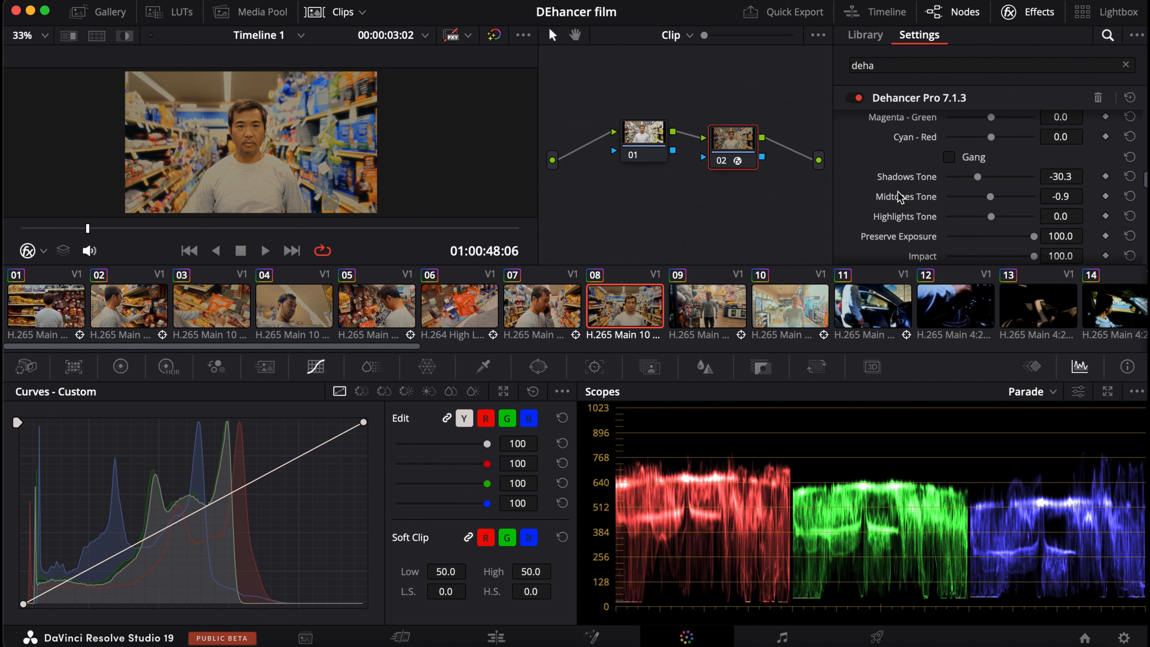
Turn on Mask Mode for the Halation effect of clip 08's Dehancer node and examine the halation mask up close.
scroll(969, 213, "down", 2)
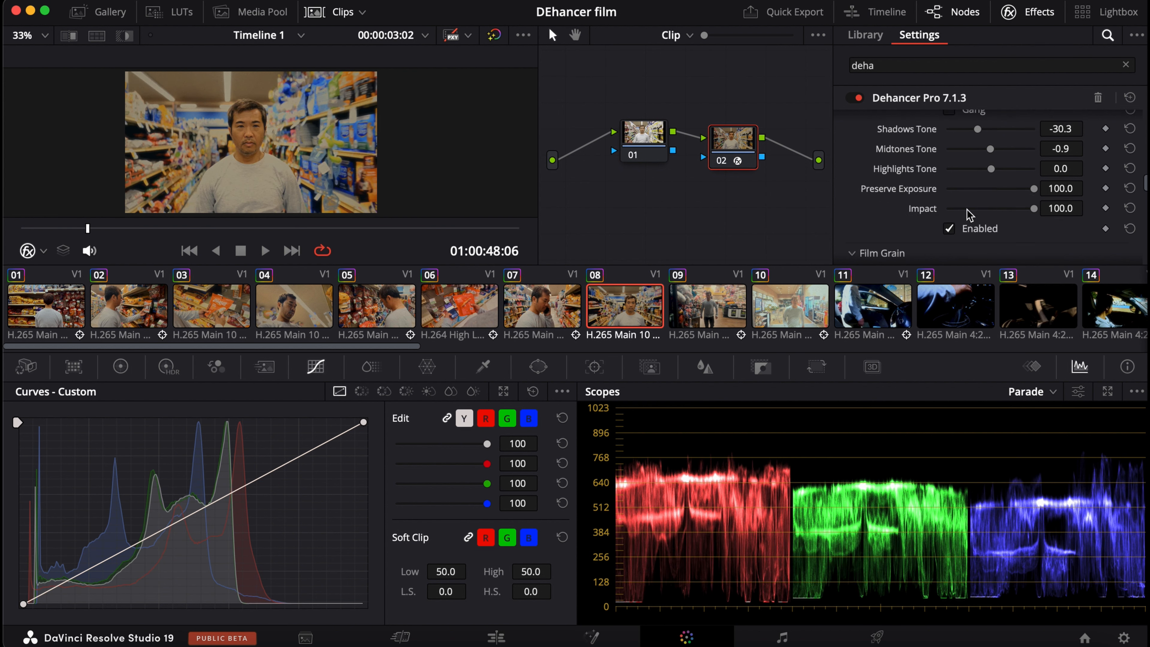
scroll(925, 217, "down", 4)
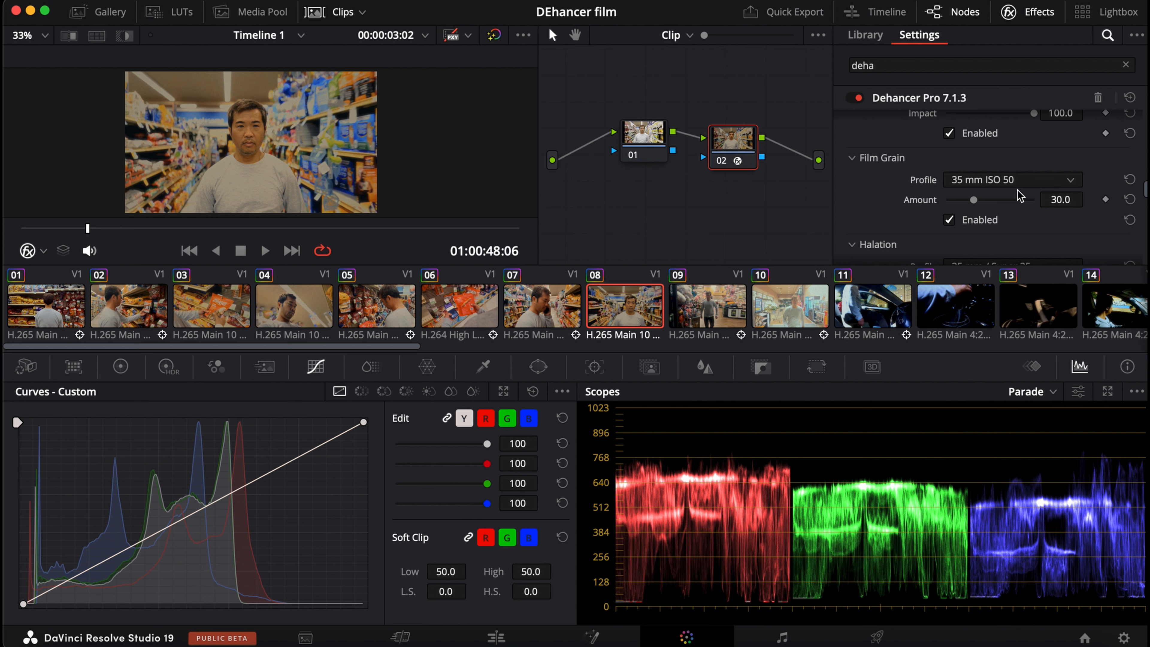
scroll(996, 202, "down", 3)
scroll(963, 208, "up", 2)
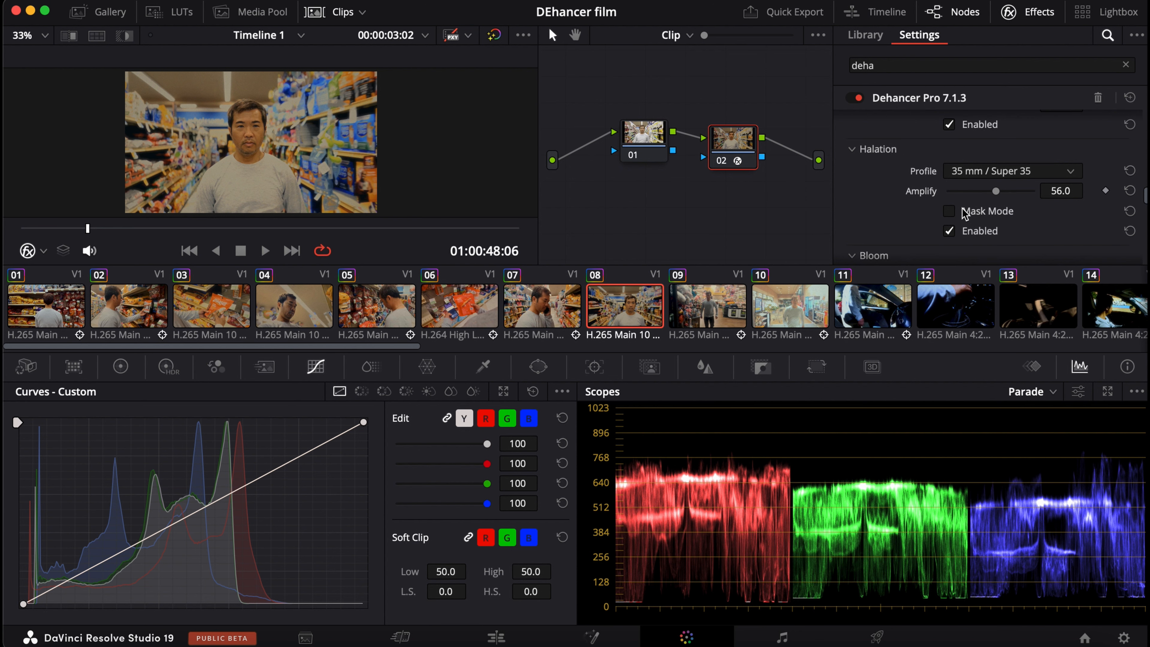
scroll(963, 208, "down", 2)
left_click(950, 211)
scroll(421, 174, "up", 5)
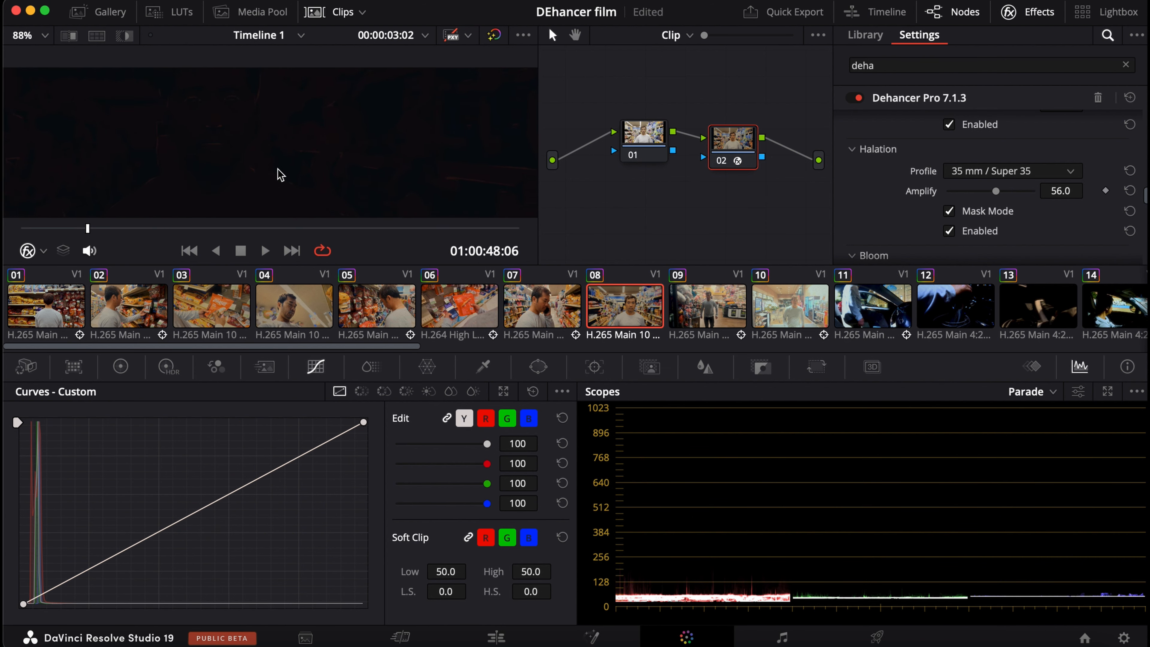
scroll(271, 174, "up", 2)
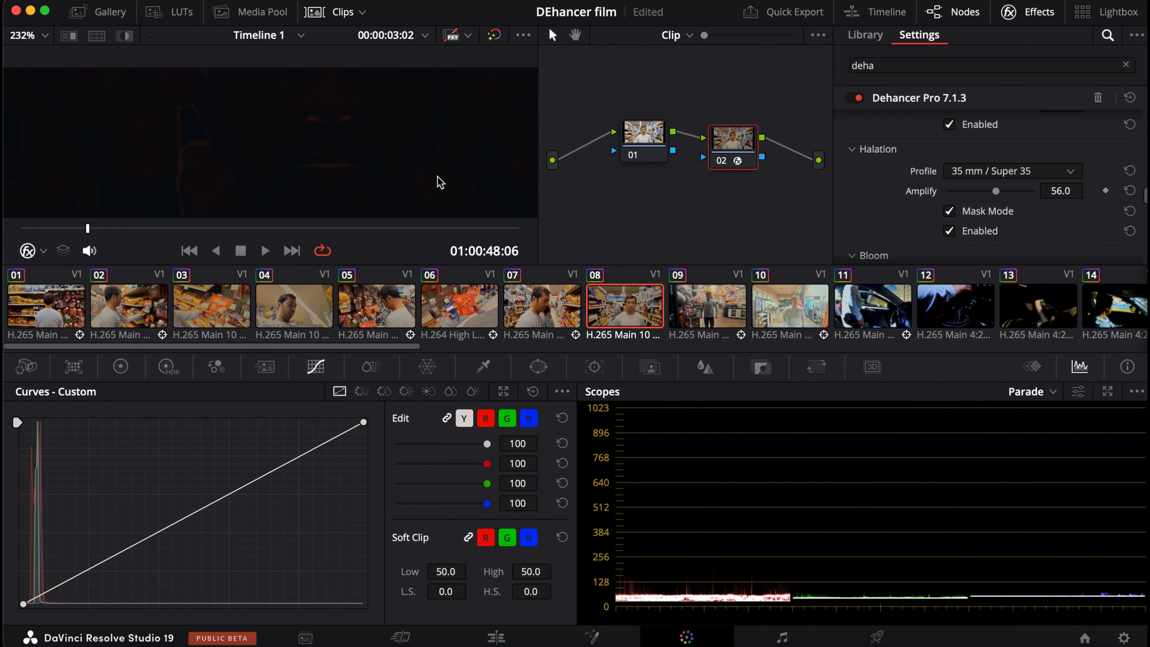